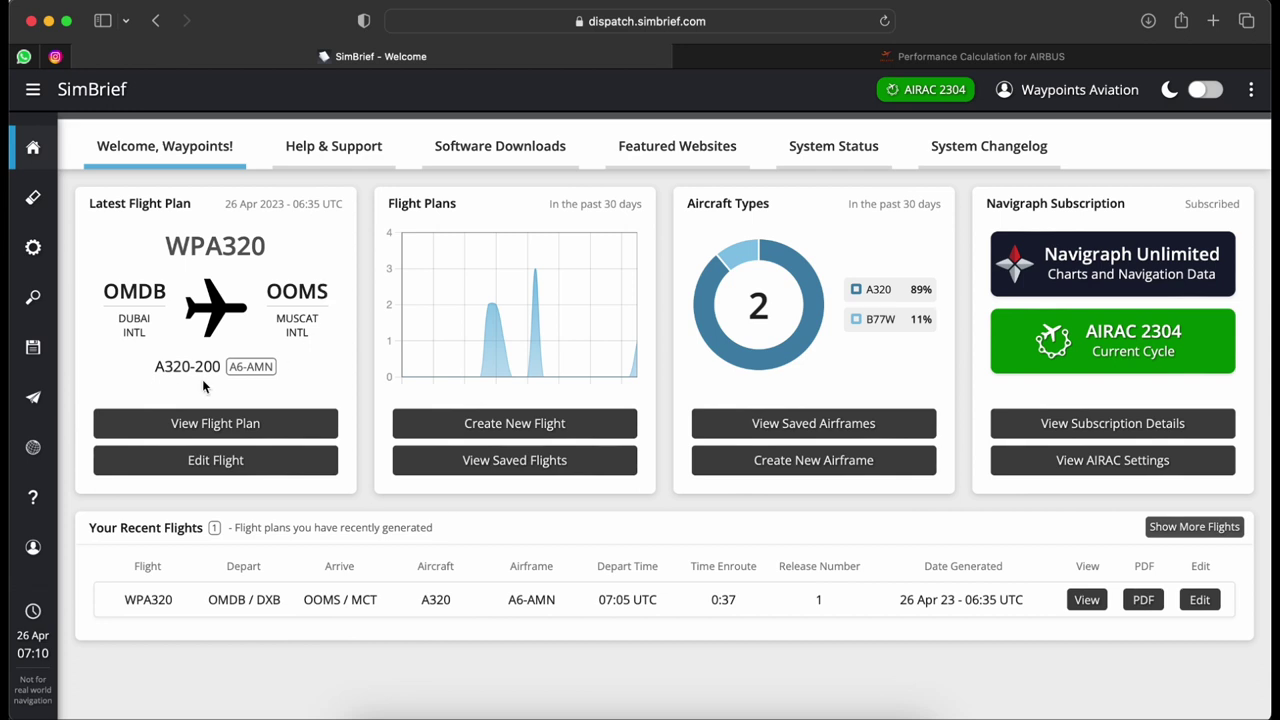
- Create a new flight with airline code WPA and flight number 320
{"action": "left_click", "coordinate": [518, 428]}
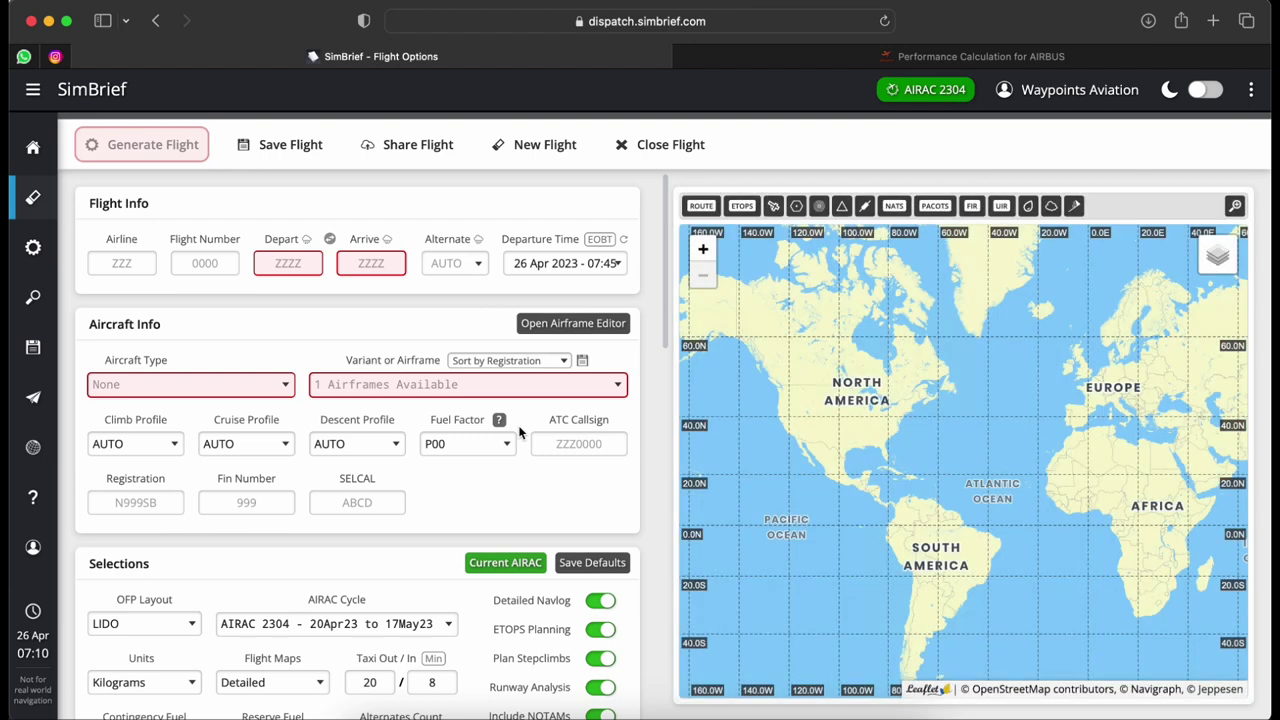
{"action": "left_click", "coordinate": [183, 261]}
{"action": "left_click", "coordinate": [118, 265]}
{"action": "type", "text": "WPA"}
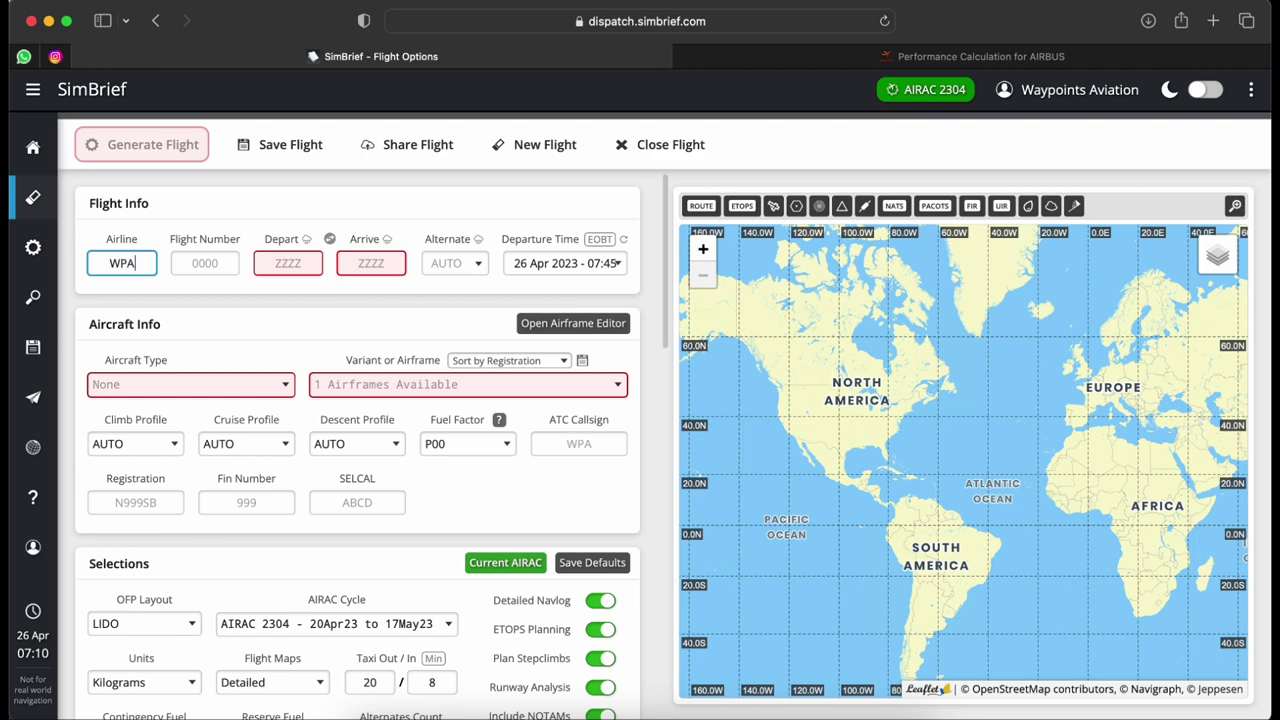
{"action": "left_click", "coordinate": [205, 263]}
{"action": "type", "text": "320"}
- Set the departure airport to OMDB and the arrival airport to OTHH
{"action": "key", "text": "Tab"}
{"action": "type", "text": "OMDB"}
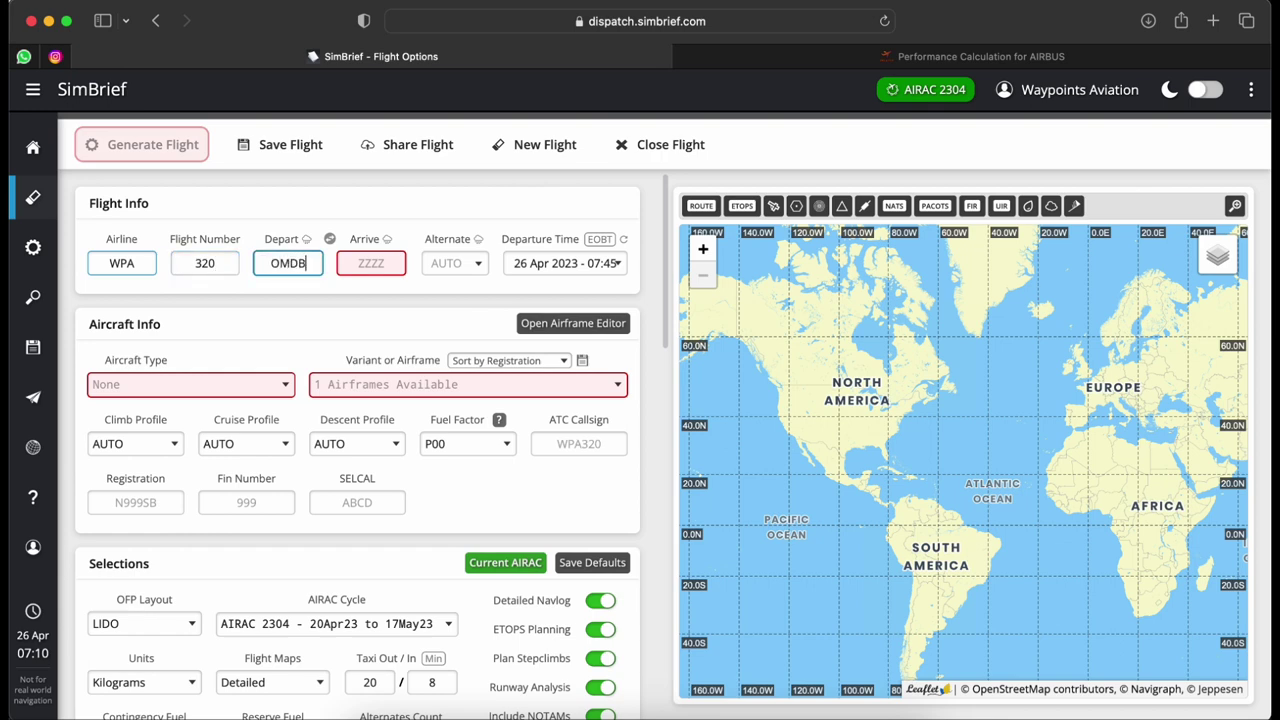
{"action": "key", "text": "Tab"}
{"action": "type", "text": "OTHH"}
{"action": "key", "text": "Tab"}
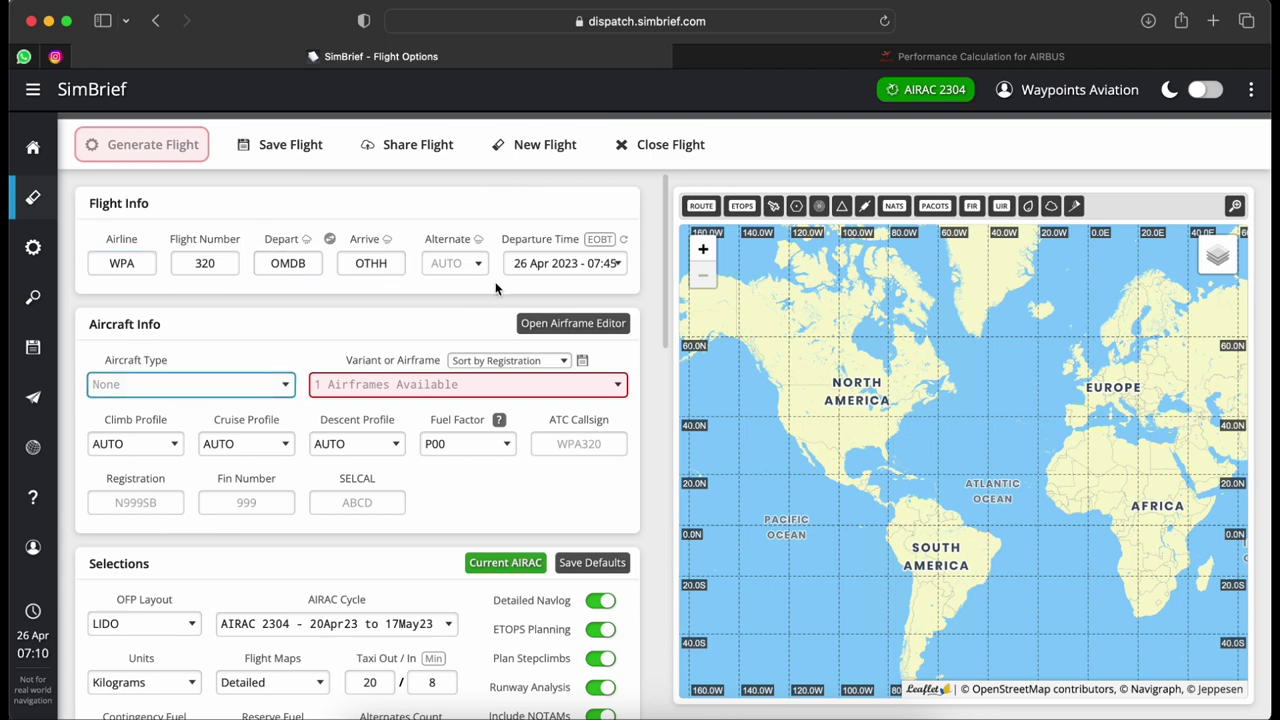
- Enter OMAA as the flight's alternate airport and check the other alternate options
{"action": "left_click", "coordinate": [446, 263]}
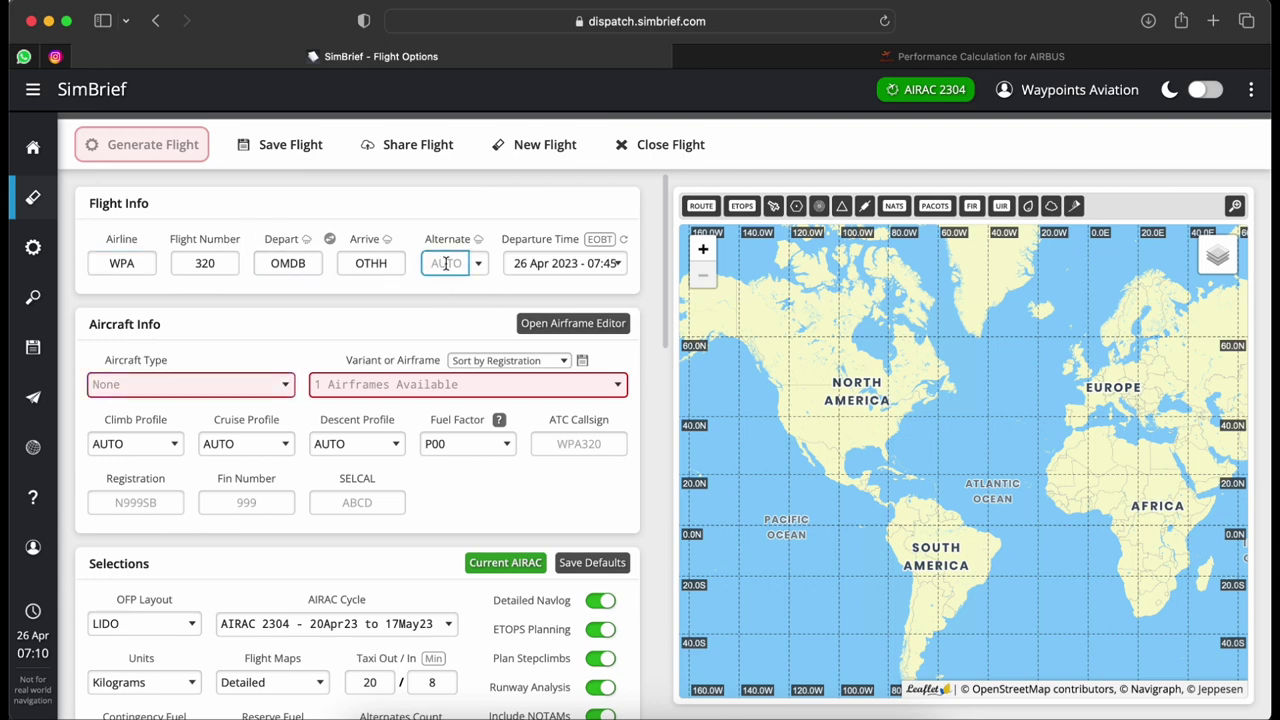
{"action": "type", "text": "OMAA"}
{"action": "left_click", "coordinate": [441, 292]}
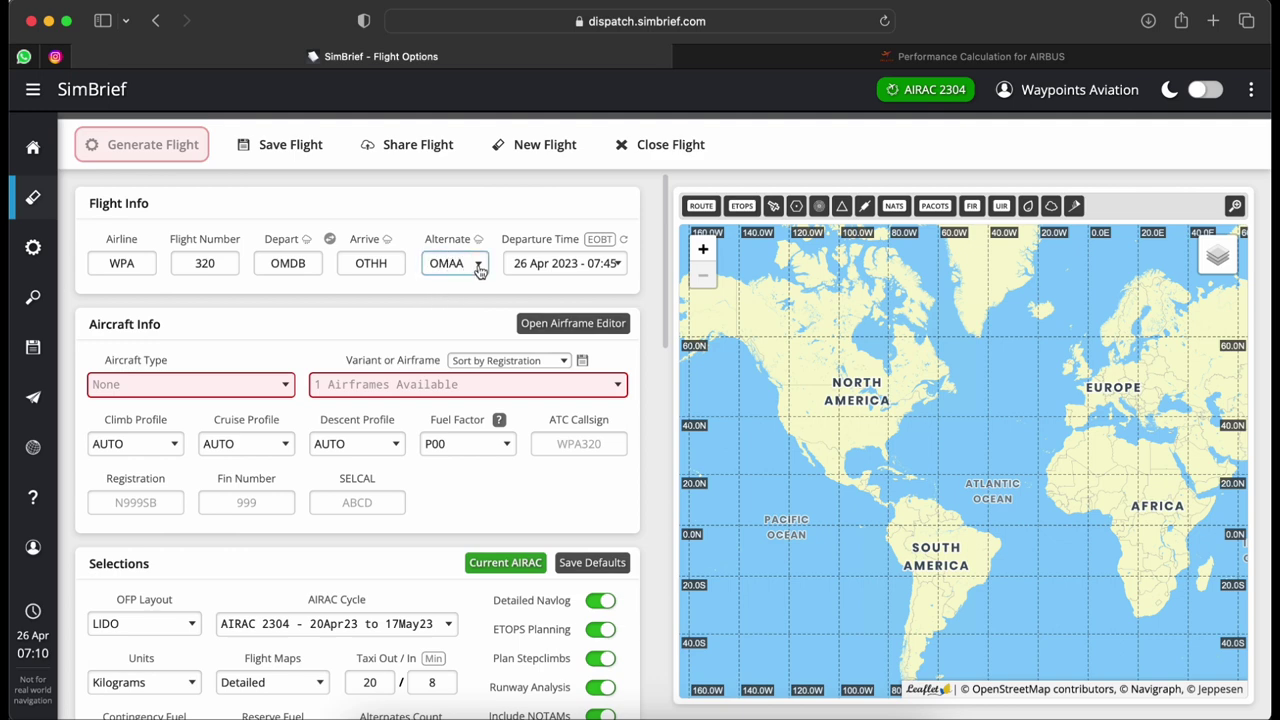
{"action": "left_click", "coordinate": [478, 264]}
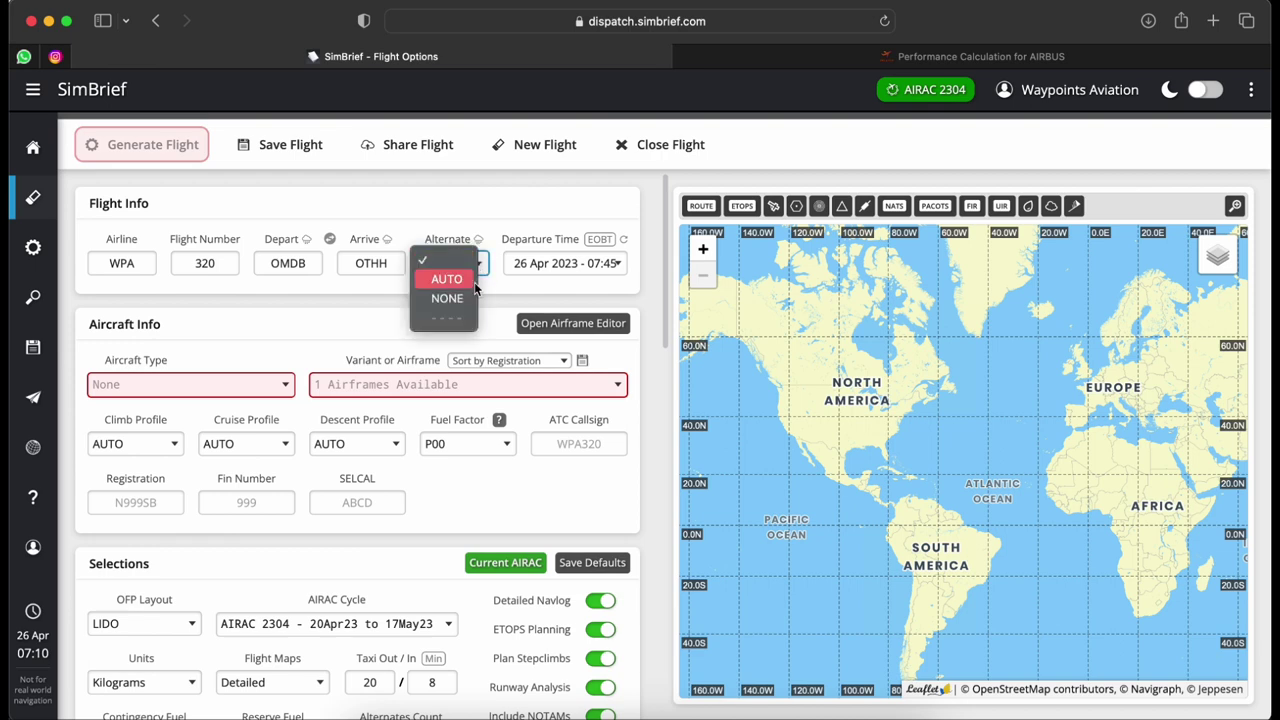
{"action": "left_click", "coordinate": [506, 291]}
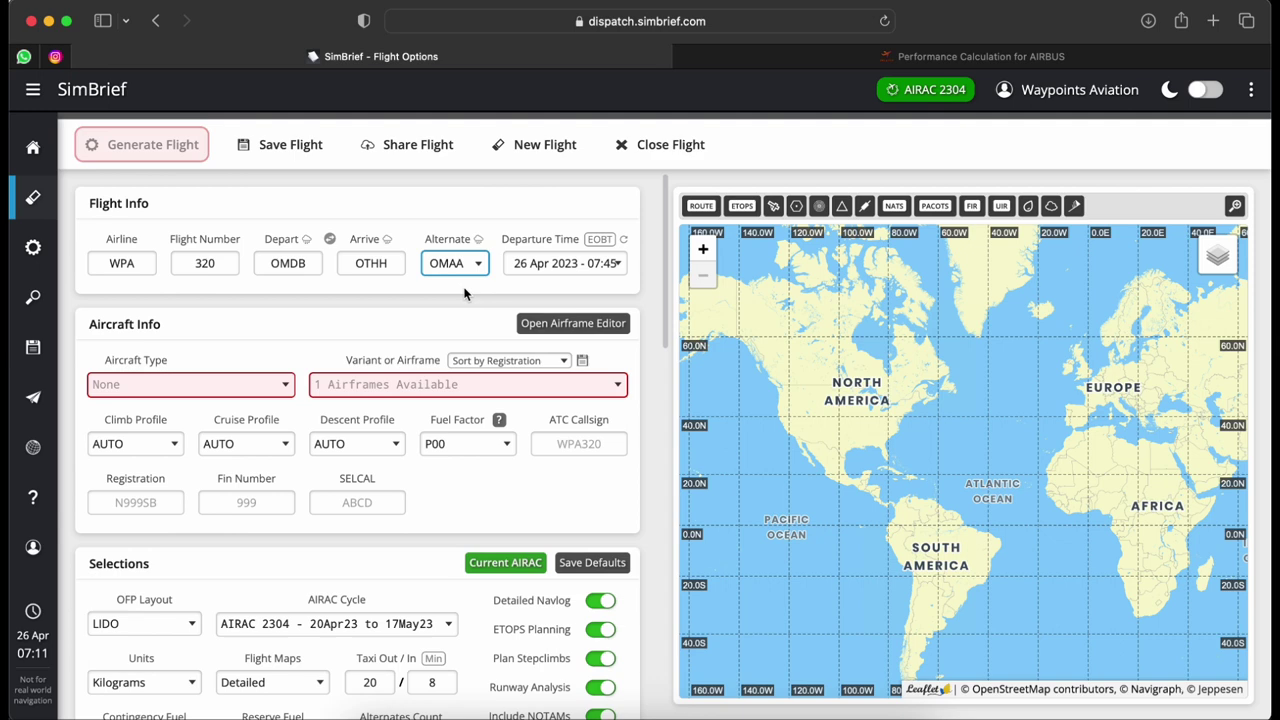
- Browse the list of available aircraft types without choosing one
{"action": "left_click", "coordinate": [245, 390]}
{"action": "scroll", "coordinate": [224, 430], "scroll_direction": "down", "scroll_amount": 10}
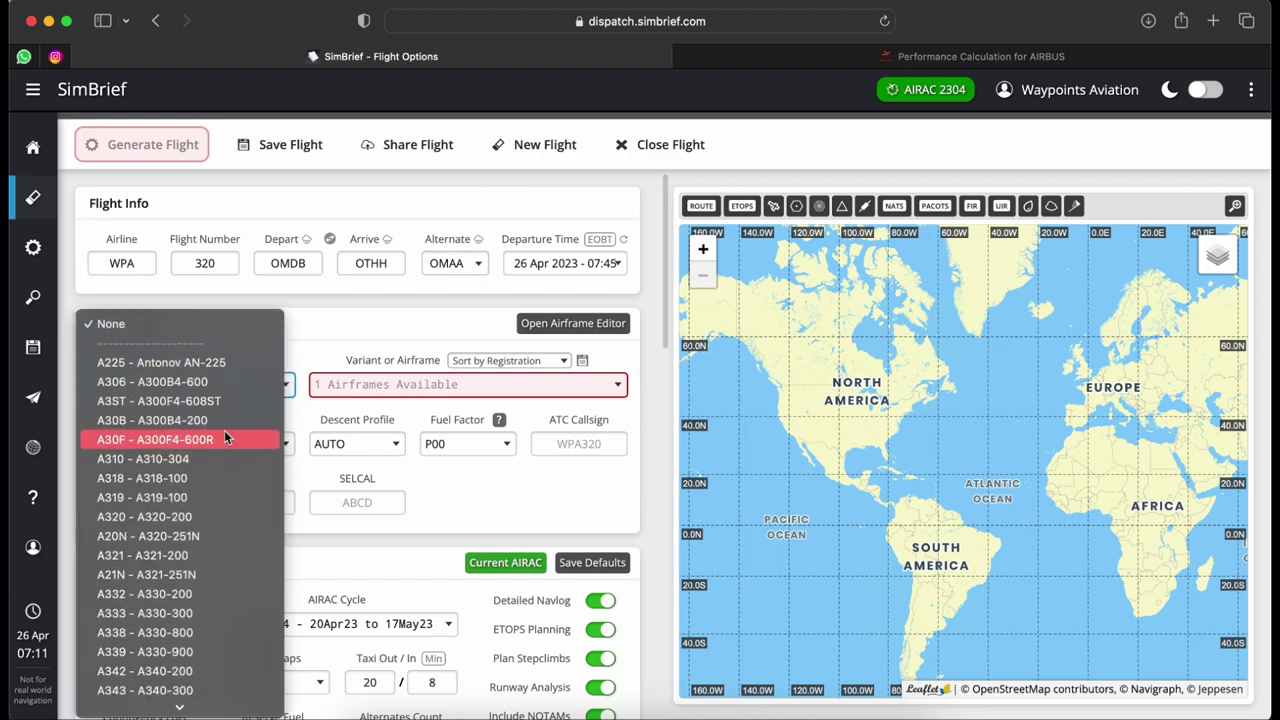
{"action": "scroll", "coordinate": [224, 437], "scroll_direction": "down", "scroll_amount": 7}
{"action": "scroll", "coordinate": [224, 437], "scroll_direction": "up", "scroll_amount": 3}
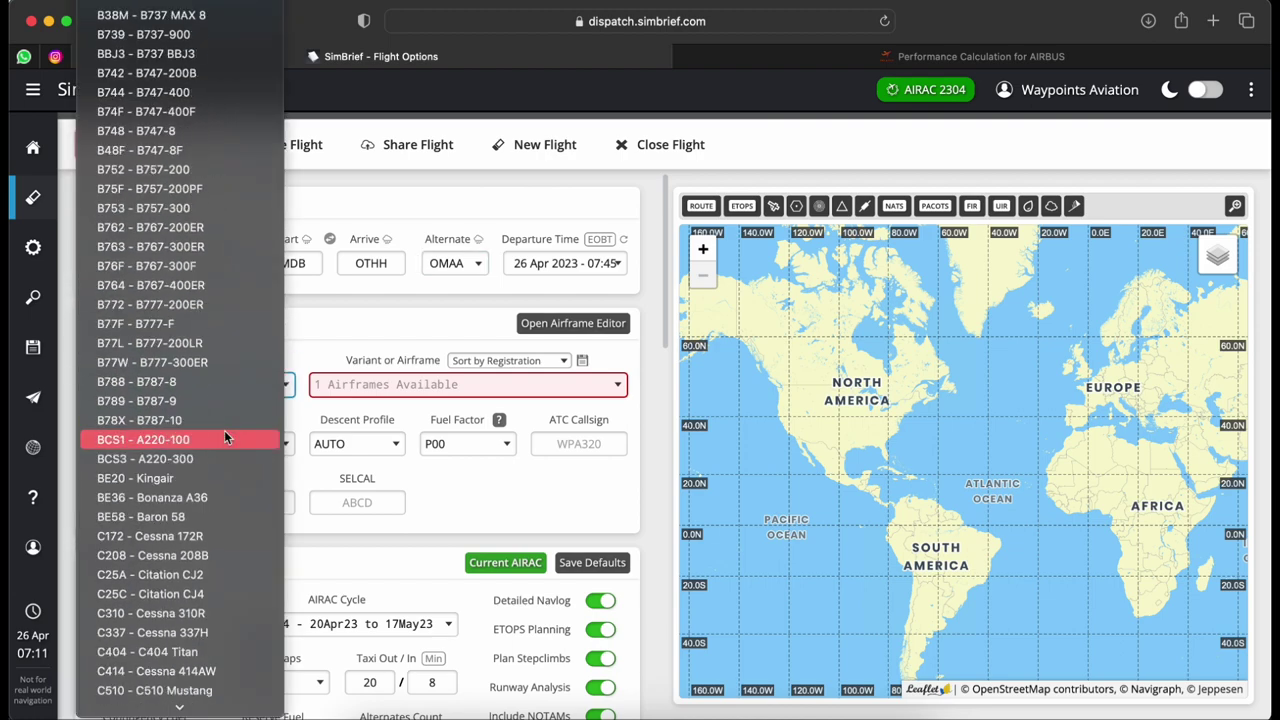
{"action": "scroll", "coordinate": [225, 437], "scroll_direction": "down", "scroll_amount": 12}
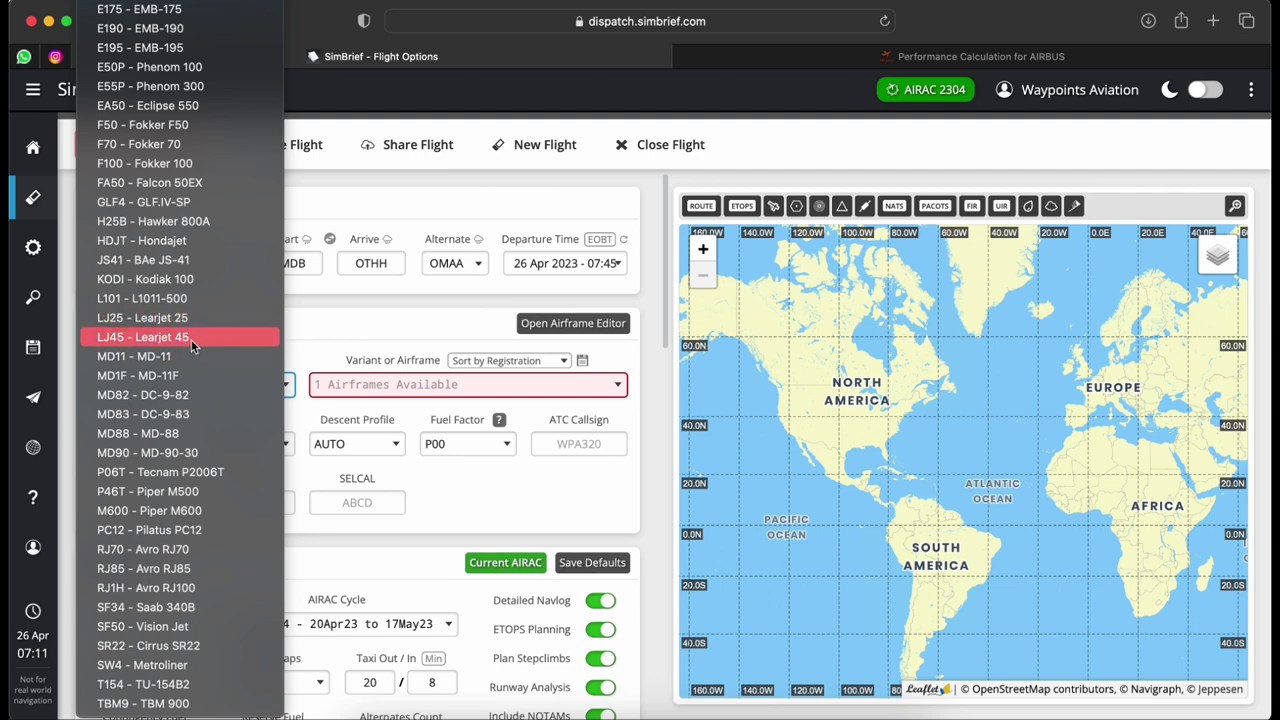
{"action": "left_click", "coordinate": [384, 341]}
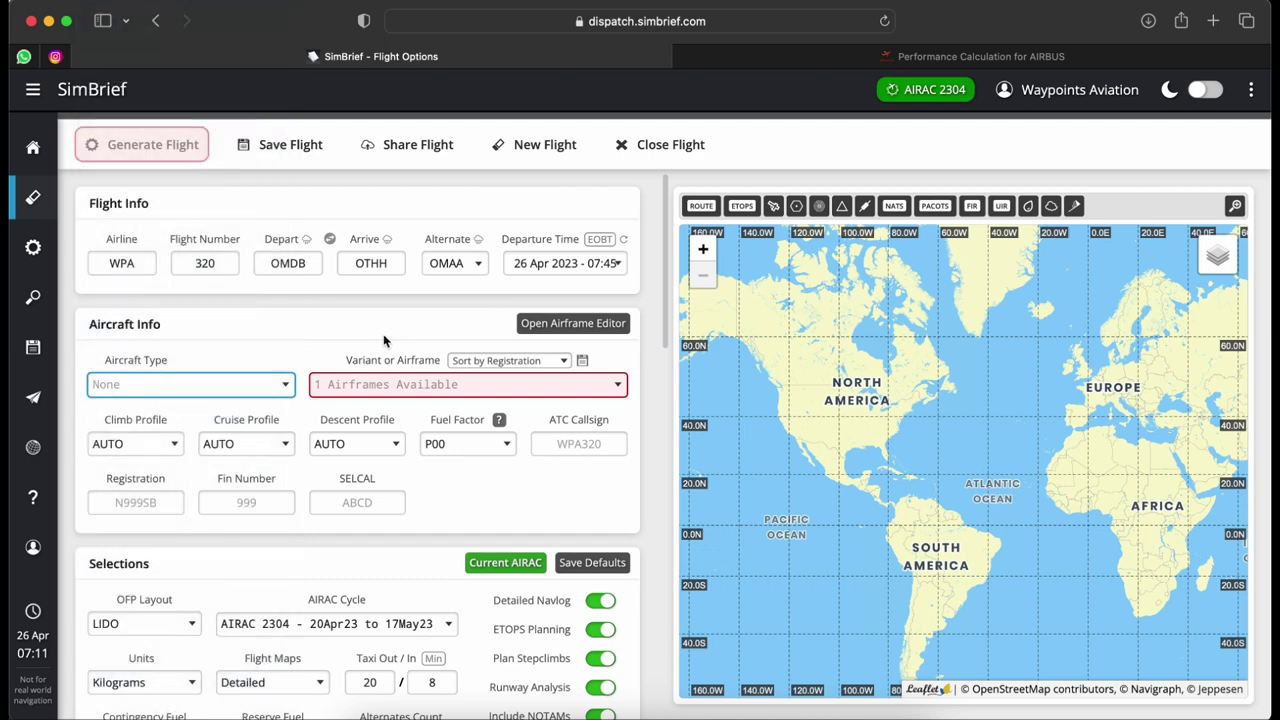
- Assign the saved A6-AMN A320-200 airframe to the flight and set the alternate airport to OMAA
{"action": "left_click", "coordinate": [396, 388]}
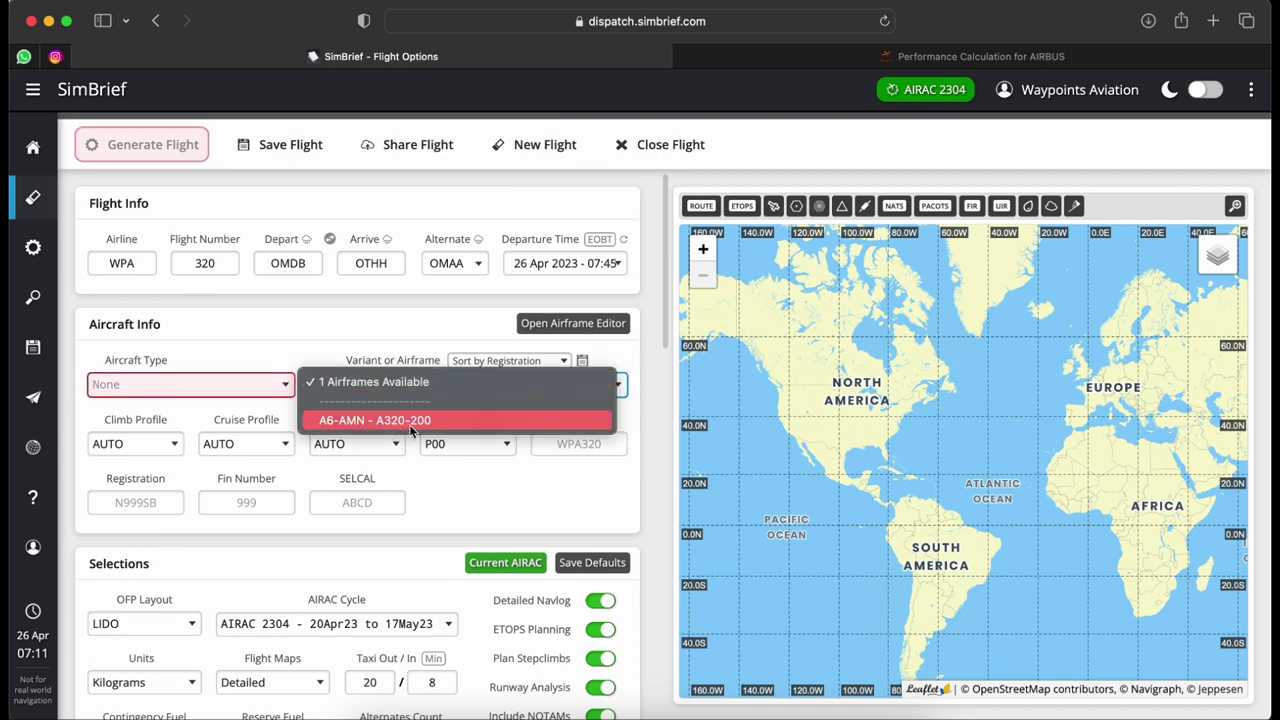
{"action": "left_click", "coordinate": [351, 421]}
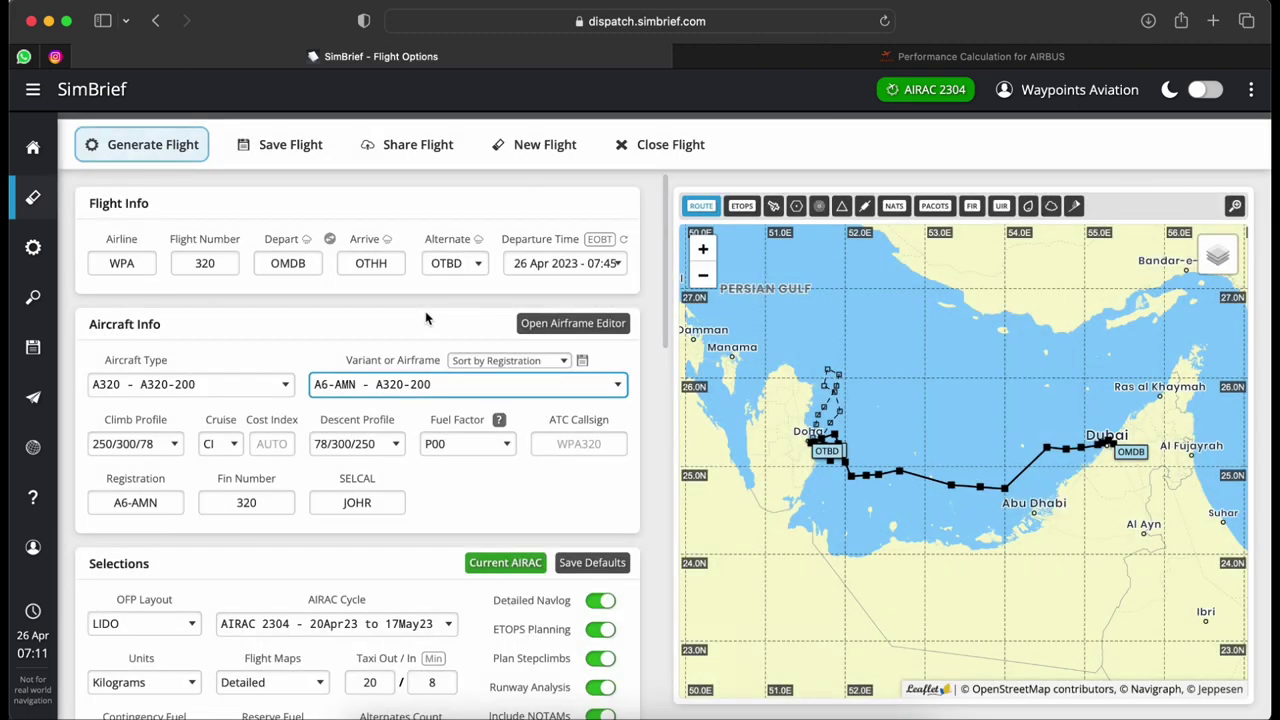
{"action": "left_click", "coordinate": [450, 263]}
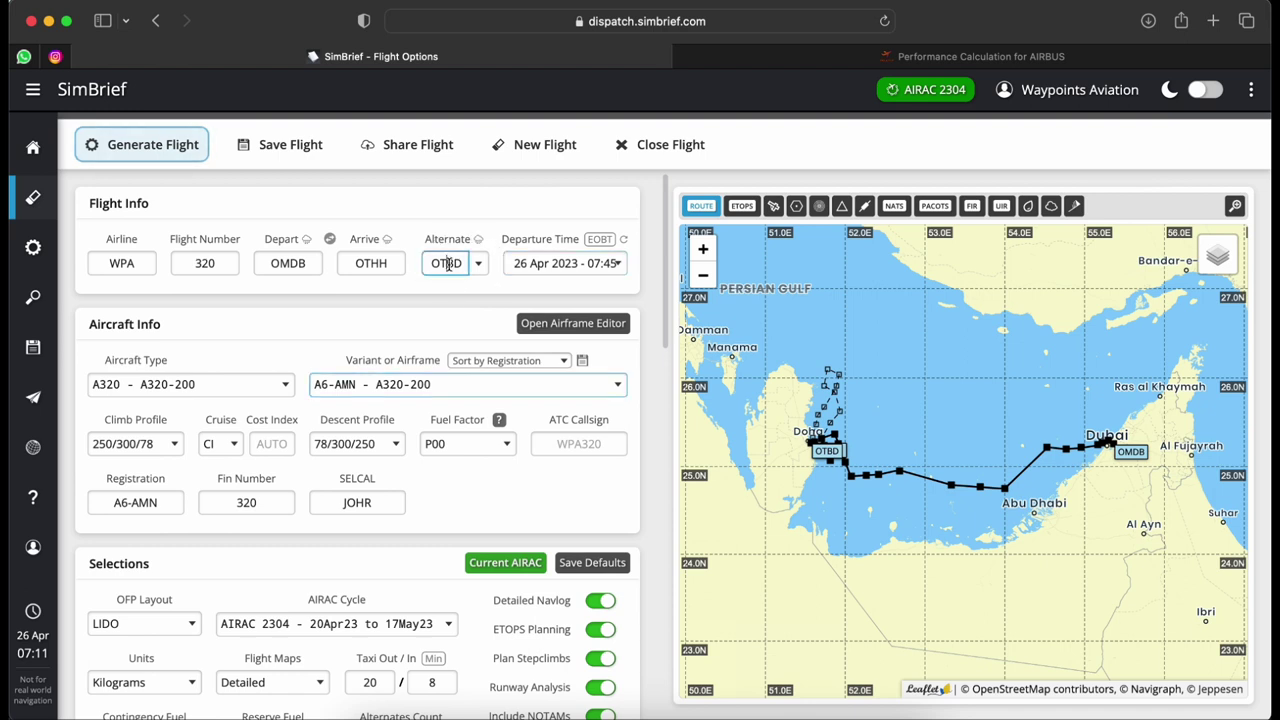
{"action": "left_click_drag", "start_coordinate": [435, 264], "coordinate": [494, 268]}
{"action": "type", "text": "MAA"}
{"action": "left_click", "coordinate": [404, 315]}
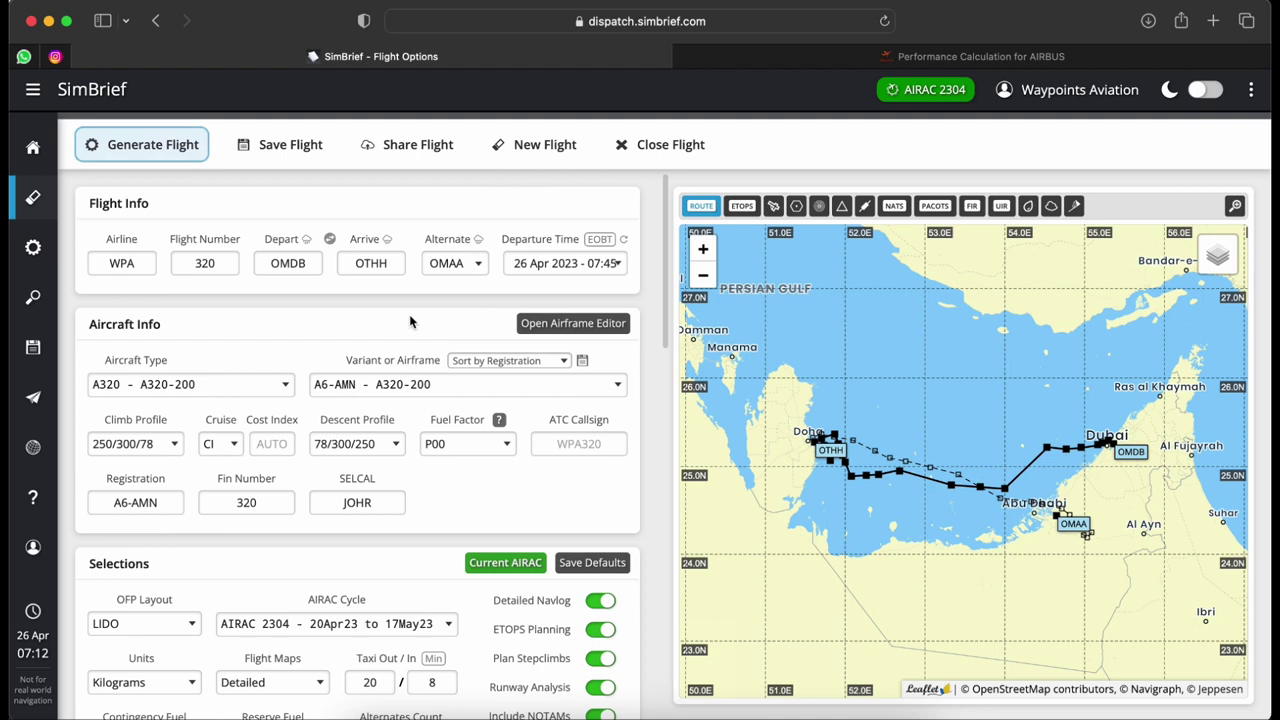
- Set the cruise cost index to 25
{"action": "scroll", "coordinate": [409, 318], "scroll_direction": "down", "scroll_amount": 2}
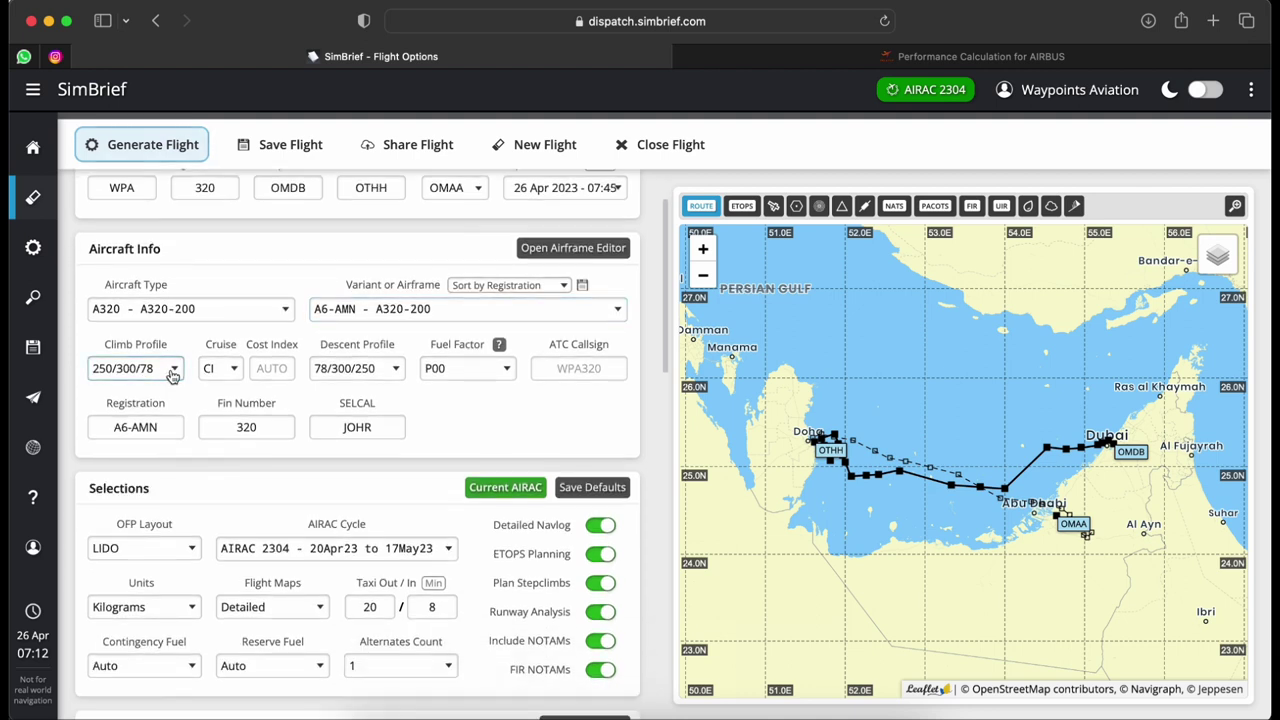
{"action": "left_click", "coordinate": [265, 368]}
{"action": "type", "text": "25"}
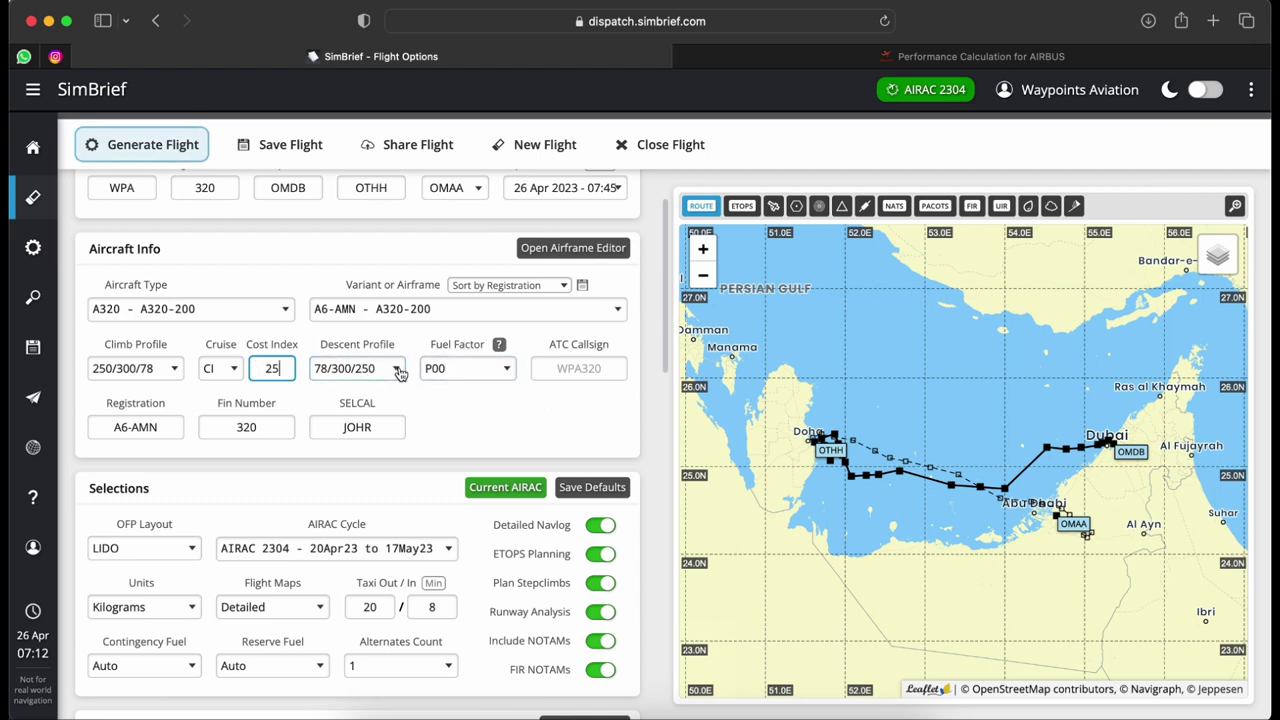
- Look through the available OFP layouts, keeping LIDO
{"action": "scroll", "coordinate": [570, 393], "scroll_direction": "down", "scroll_amount": 1}
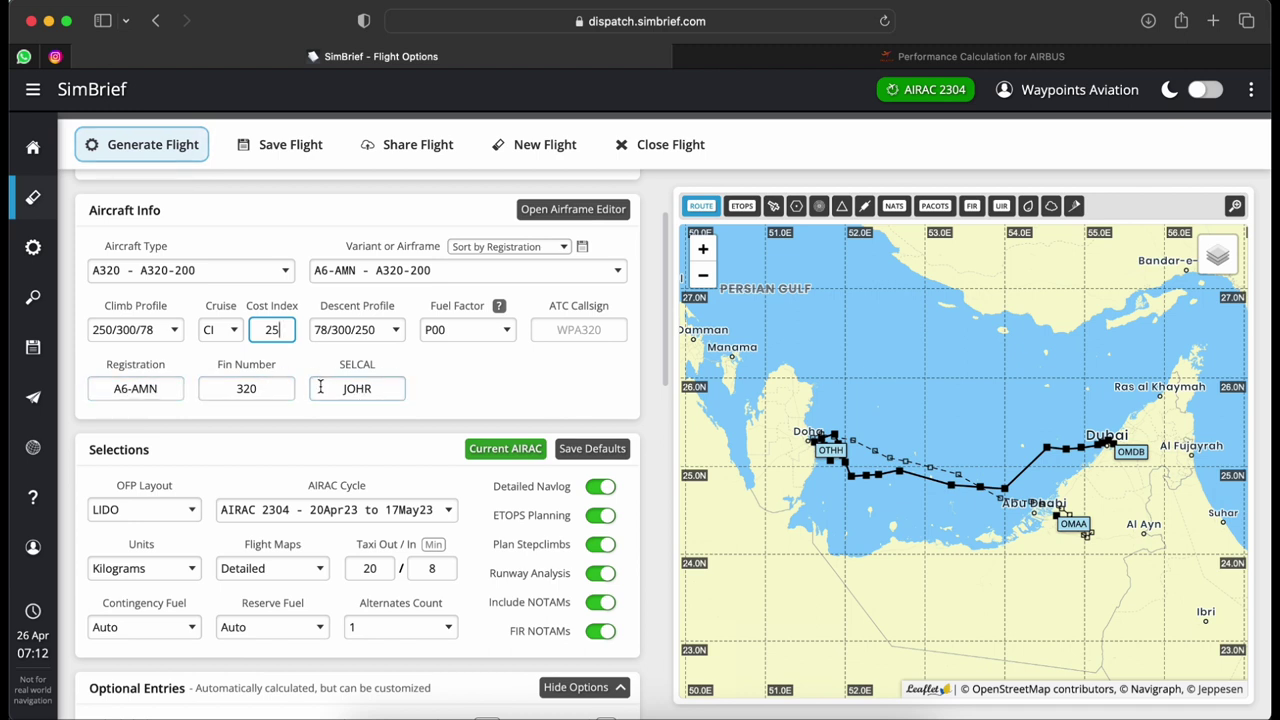
{"action": "scroll", "coordinate": [480, 398], "scroll_direction": "down", "scroll_amount": 5}
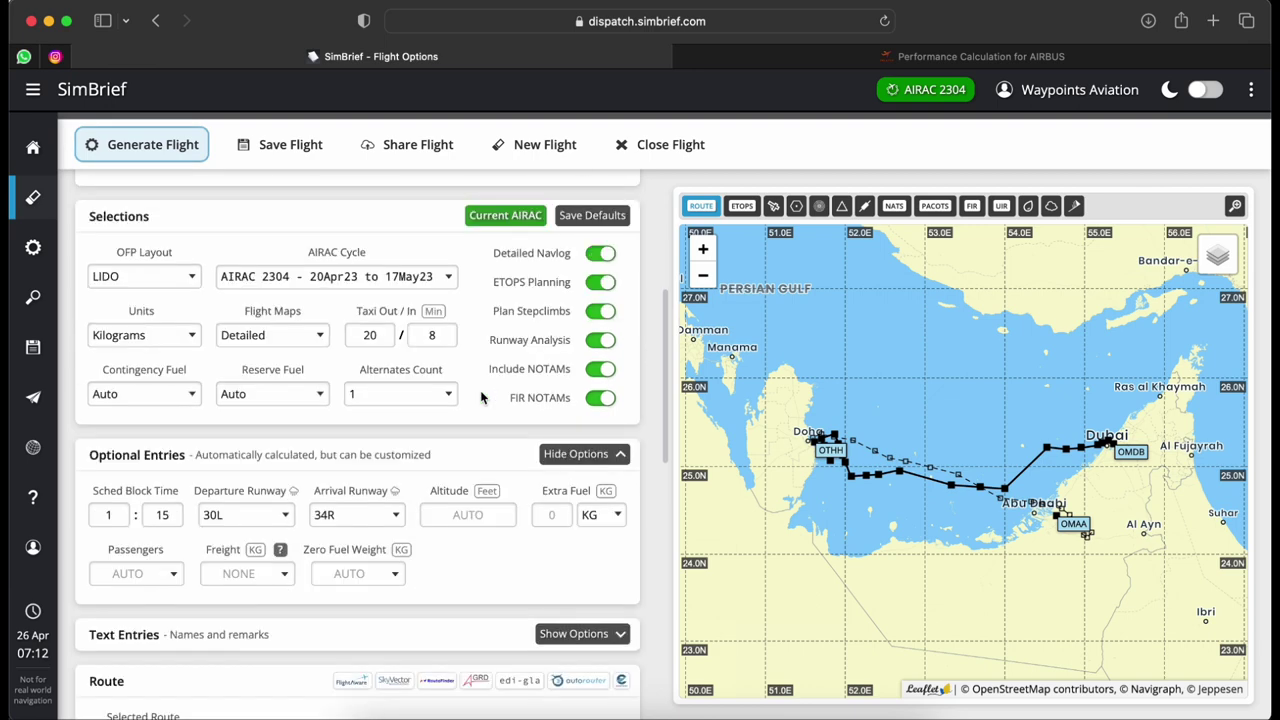
{"action": "left_click", "coordinate": [166, 287]}
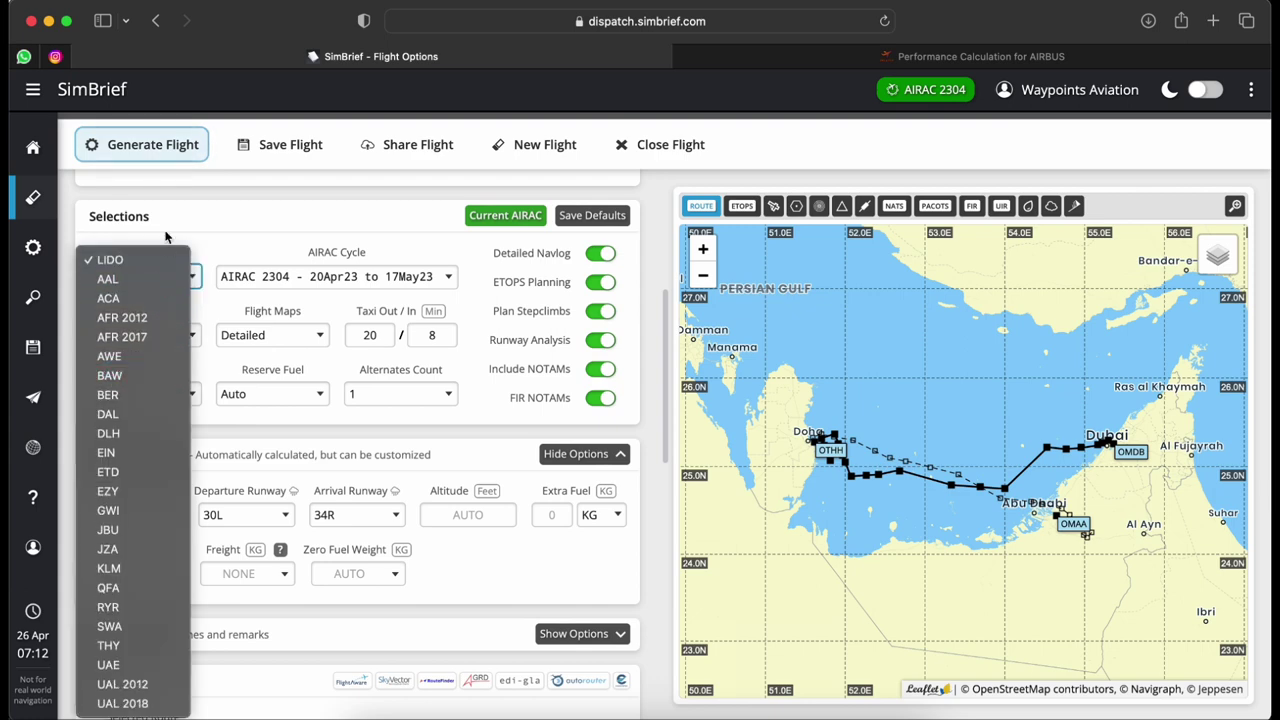
{"action": "left_click", "coordinate": [197, 230]}
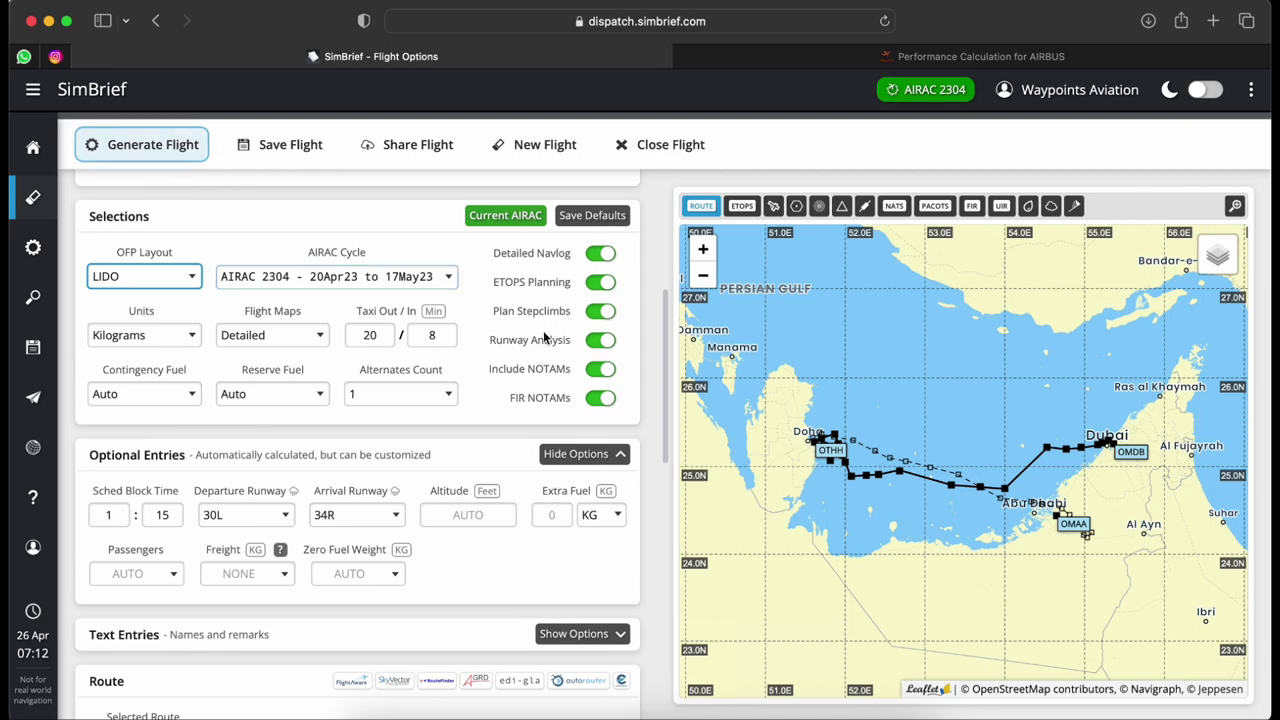
- Turn off ETOPS Planning and Plan Stepclimbs for the flight
{"action": "left_click", "coordinate": [600, 396]}
{"action": "left_click", "coordinate": [598, 282]}
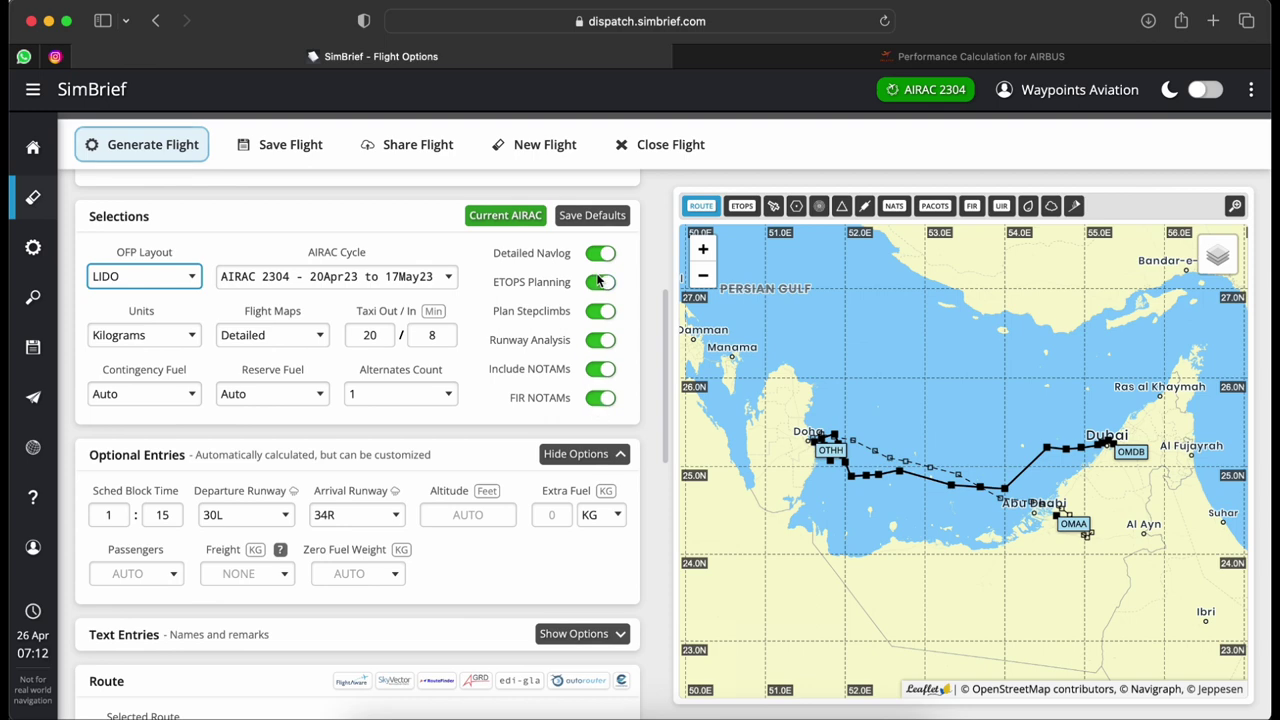
{"action": "left_click", "coordinate": [598, 311]}
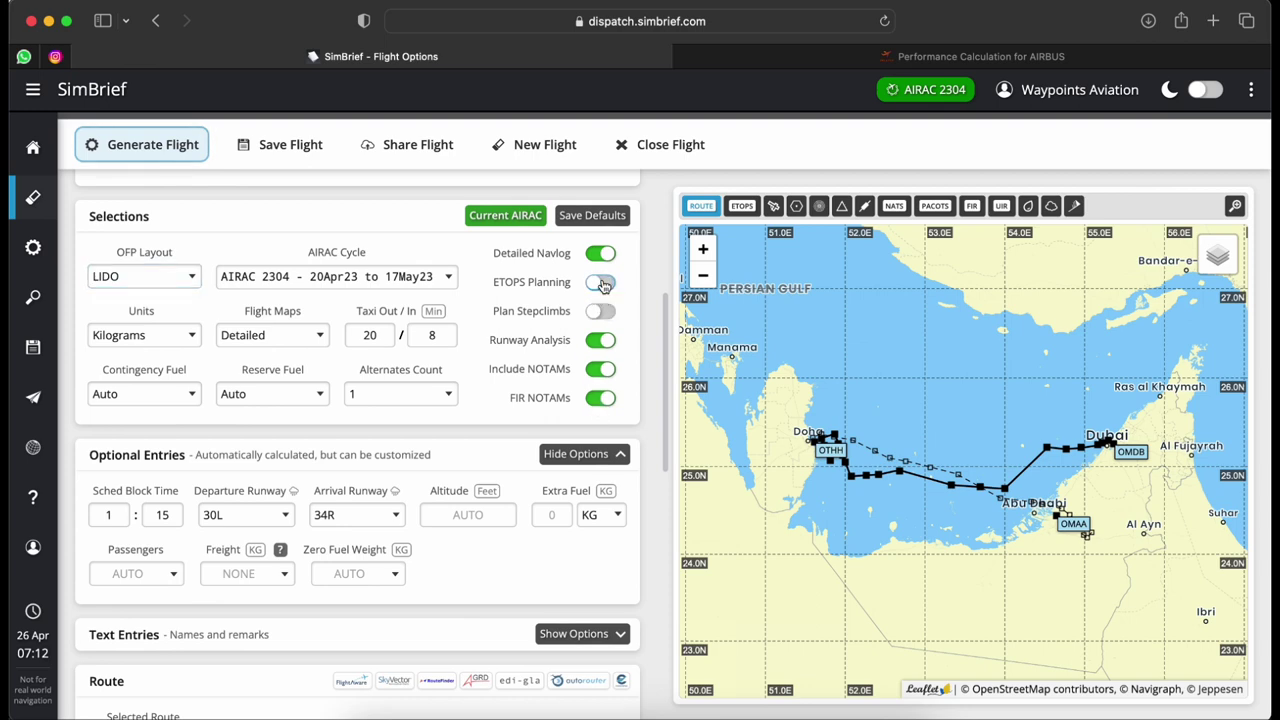
{"action": "left_click", "coordinate": [609, 347]}
{"action": "left_click", "coordinate": [605, 404]}
- Review the units and flight maps options, keeping Kilograms and Detailed
{"action": "left_click", "coordinate": [155, 335]}
{"action": "left_click", "coordinate": [151, 331]}
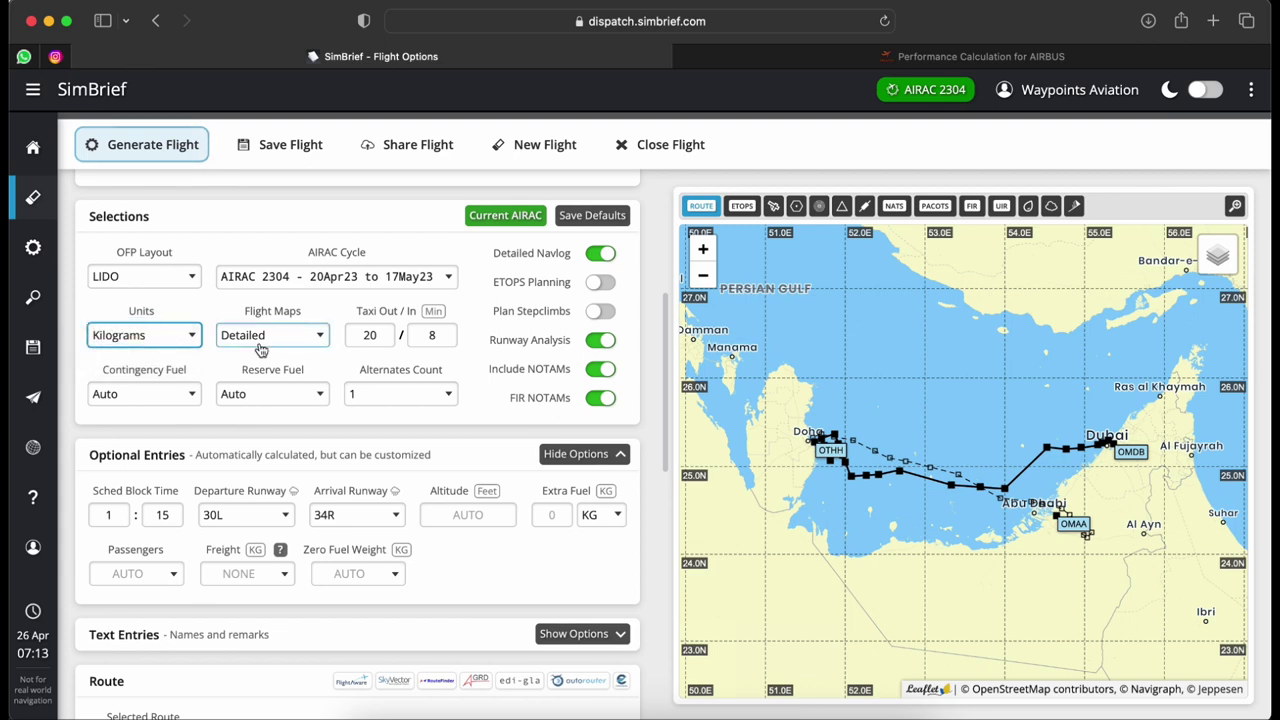
{"action": "left_click", "coordinate": [261, 348]}
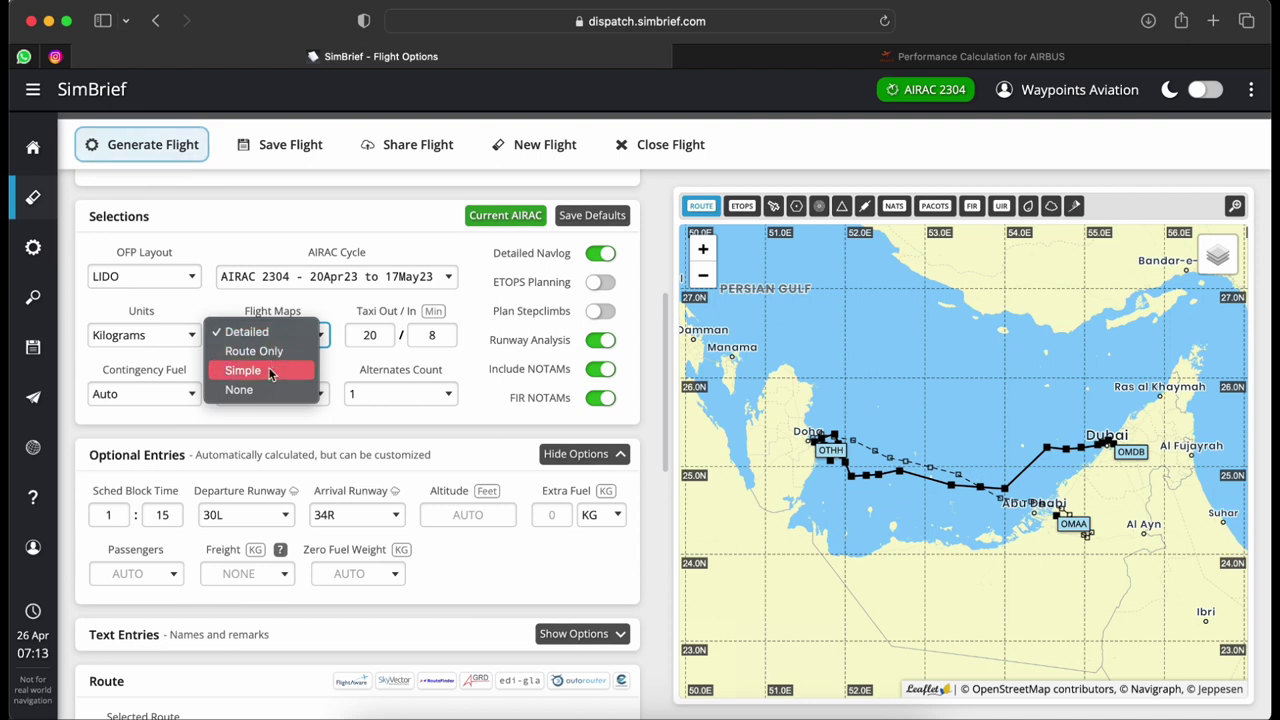
{"action": "left_click", "coordinate": [323, 314]}
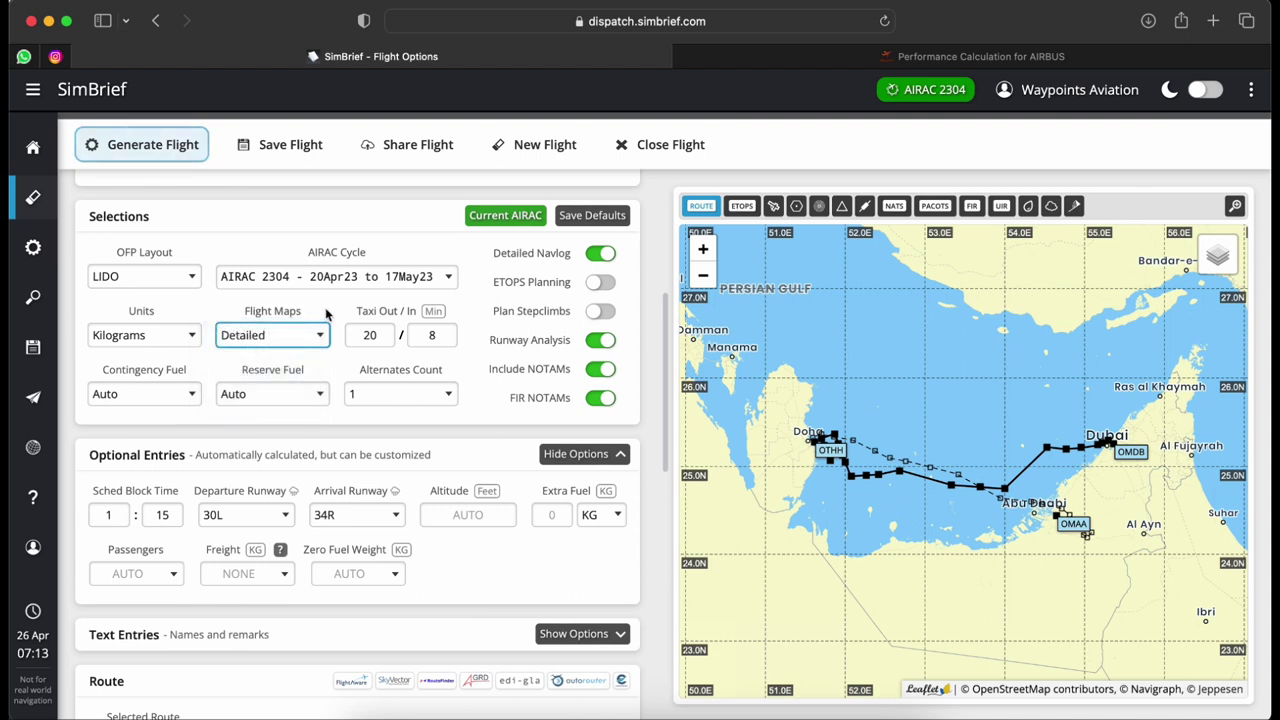
- Set the taxi-out time to 30 minutes and the taxi-in time to 10 minutes
{"action": "left_click", "coordinate": [370, 335]}
{"action": "left_click", "coordinate": [393, 345]}
{"action": "double_click", "coordinate": [384, 337]}
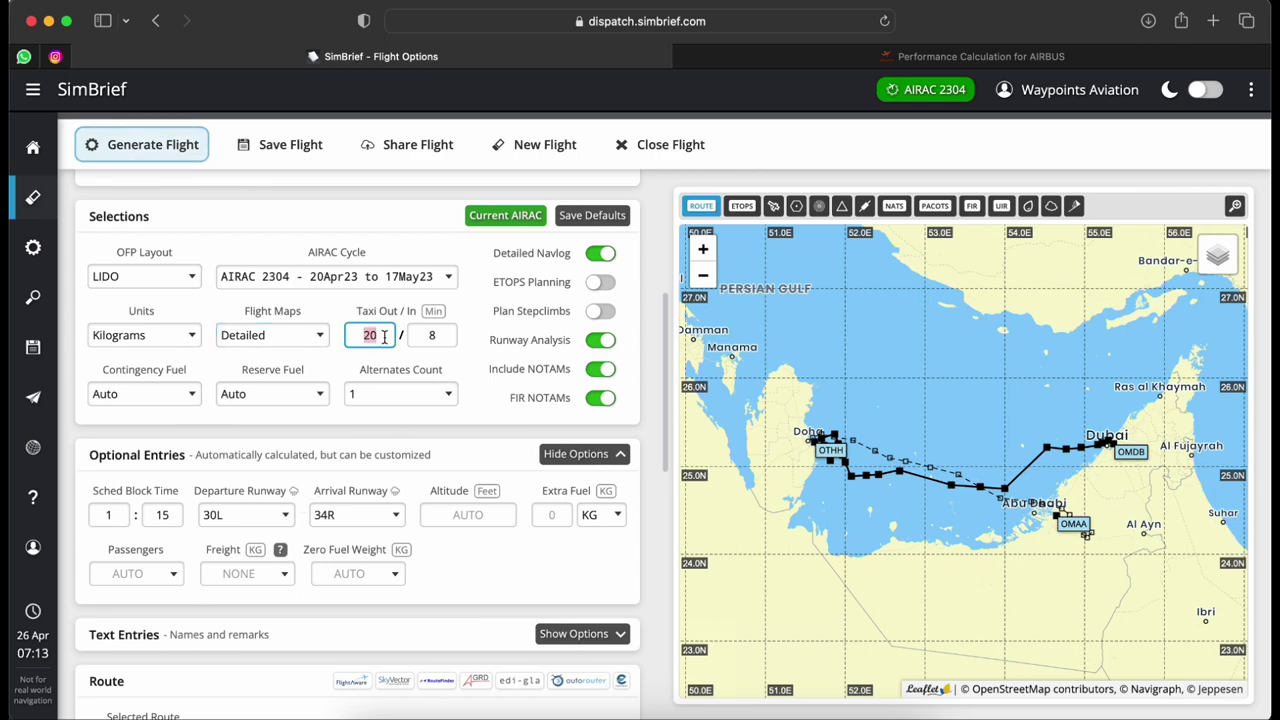
{"action": "type", "text": "30"}
{"action": "key", "text": "Tab"}
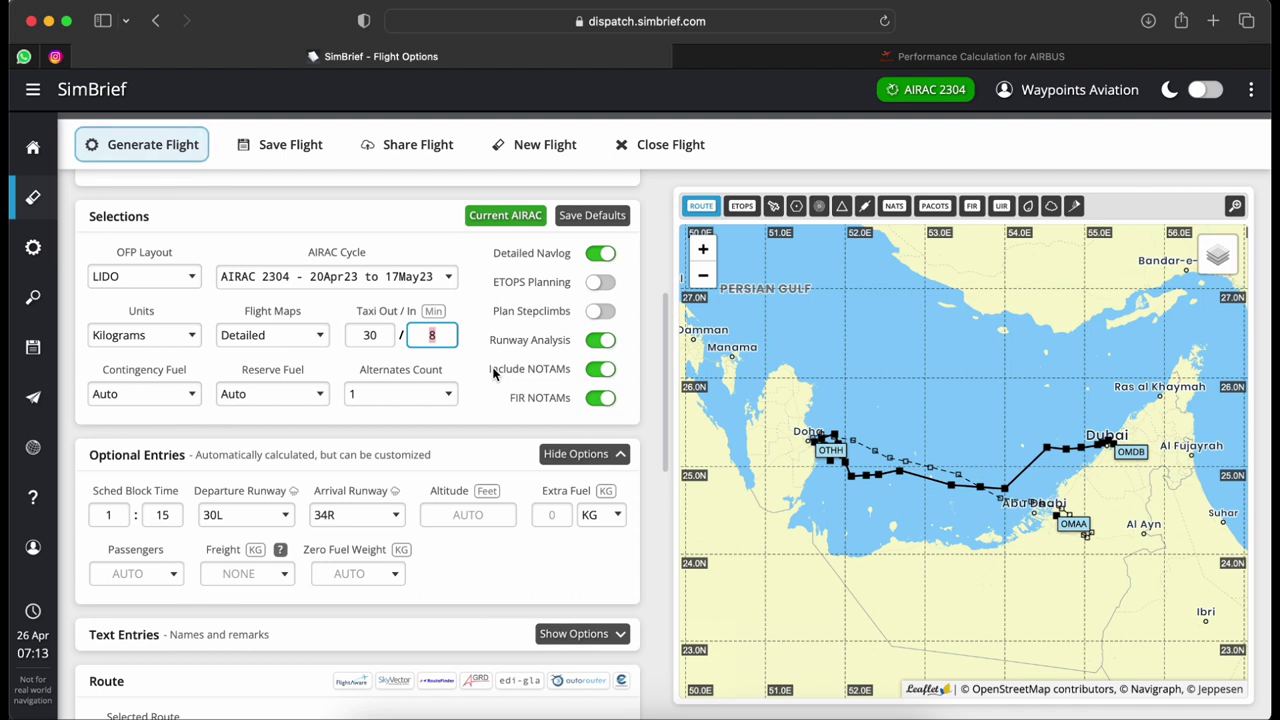
{"action": "left_click", "coordinate": [480, 369]}
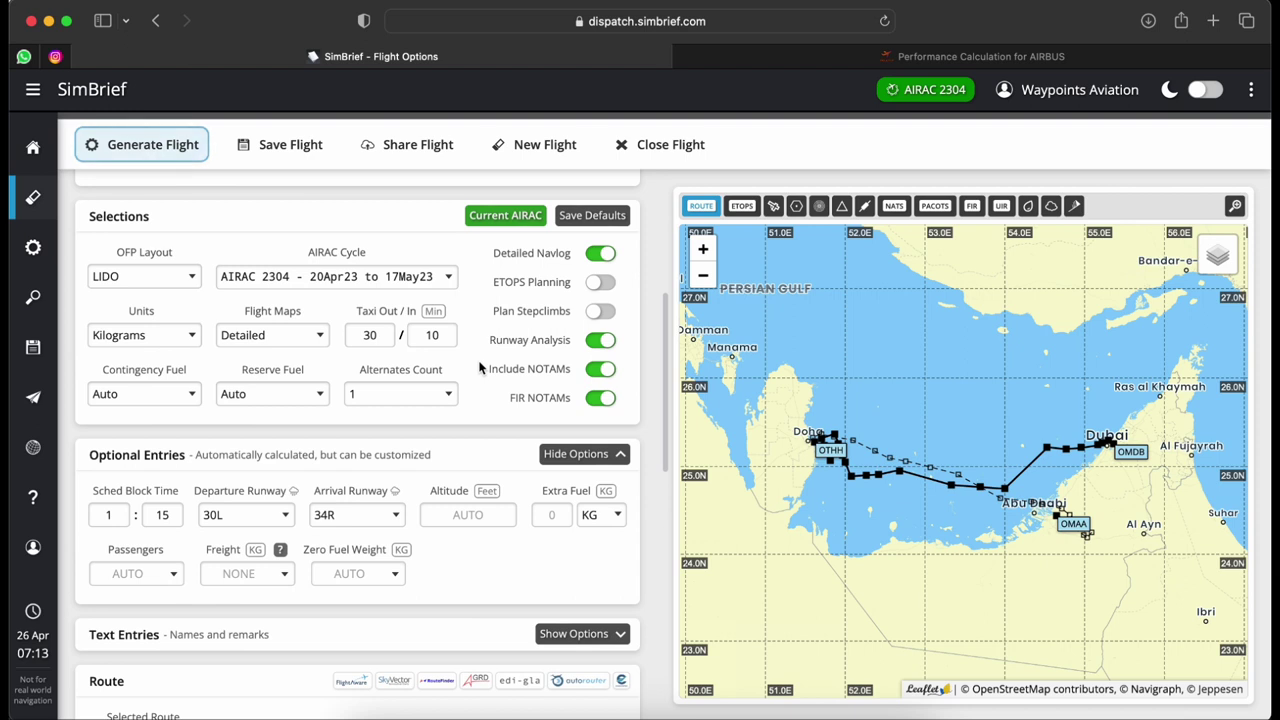
- Set the contingency fuel to 45 Minutes
{"action": "left_click", "coordinate": [190, 398]}
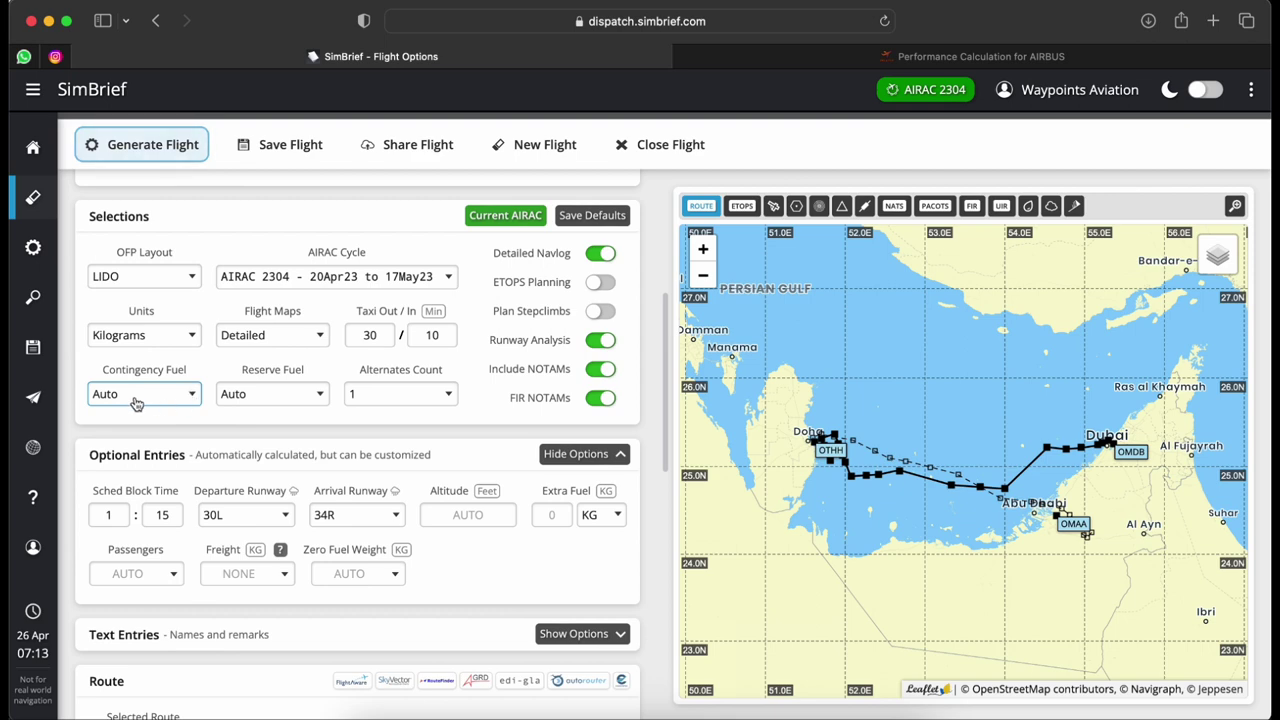
{"action": "left_click", "coordinate": [137, 400]}
{"action": "scroll", "coordinate": [145, 439], "scroll_direction": "down", "scroll_amount": 10}
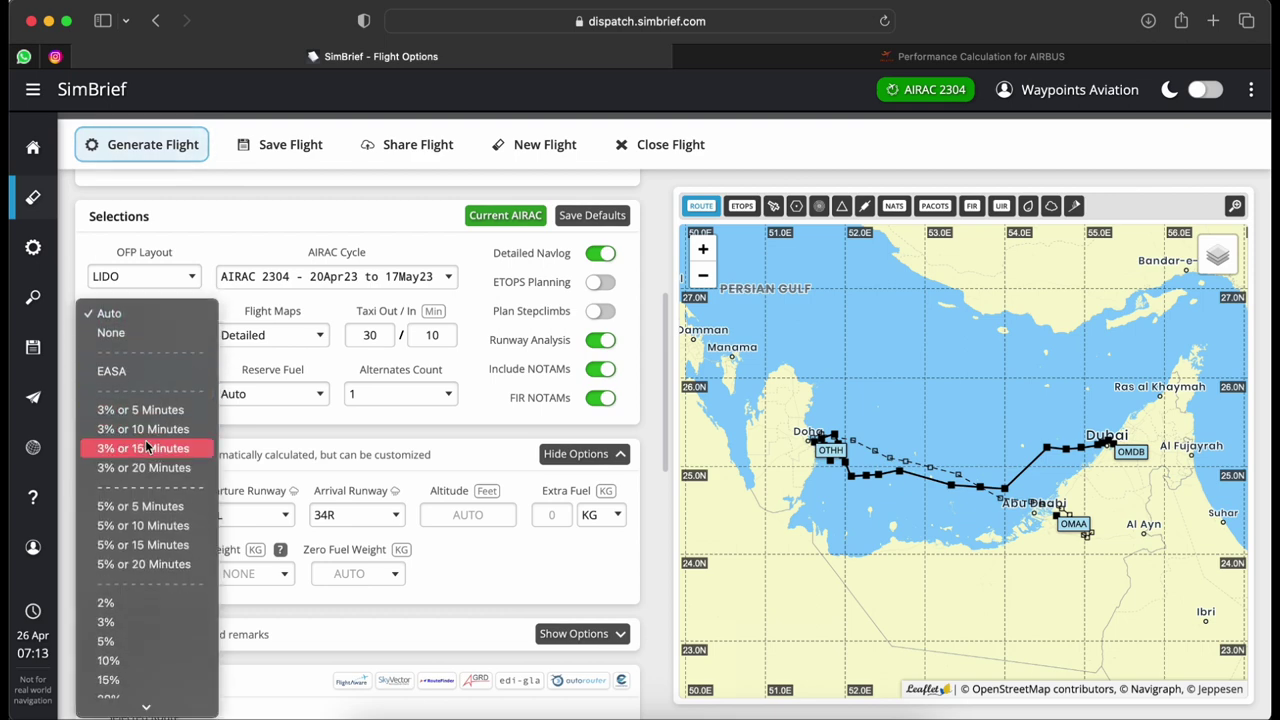
{"action": "scroll", "coordinate": [146, 446], "scroll_direction": "down", "scroll_amount": 6}
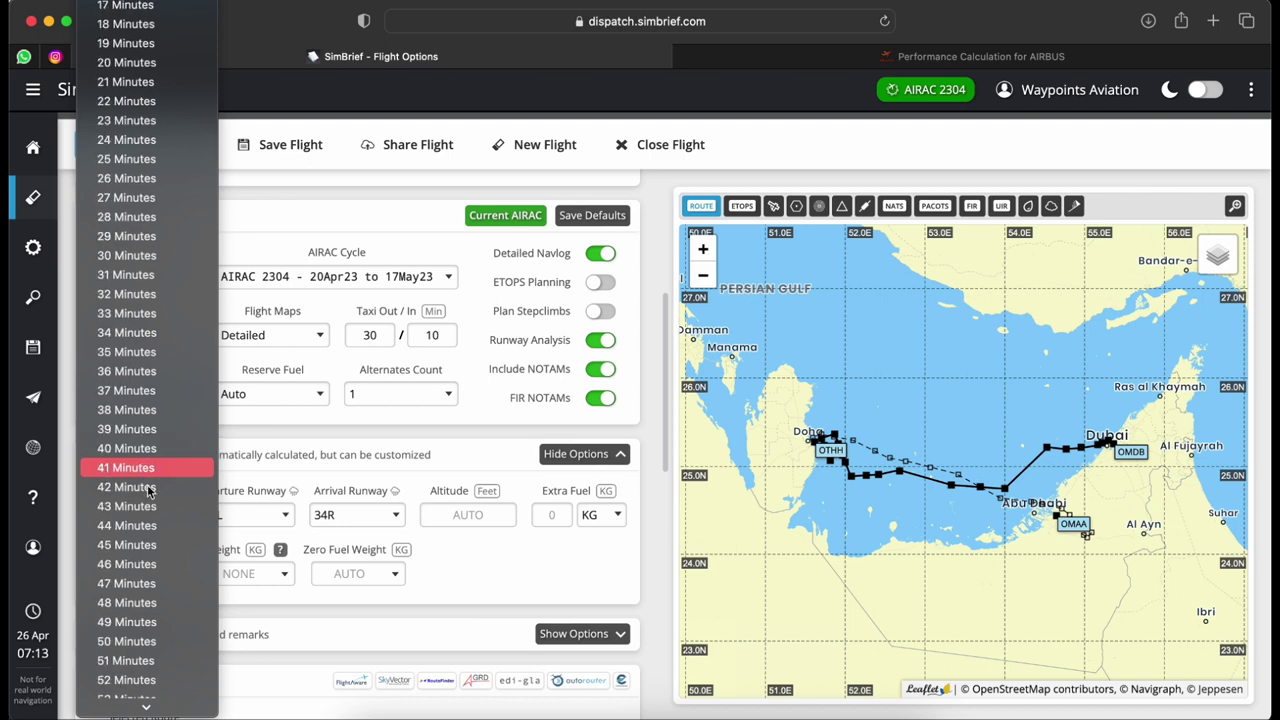
{"action": "left_click", "coordinate": [127, 545]}
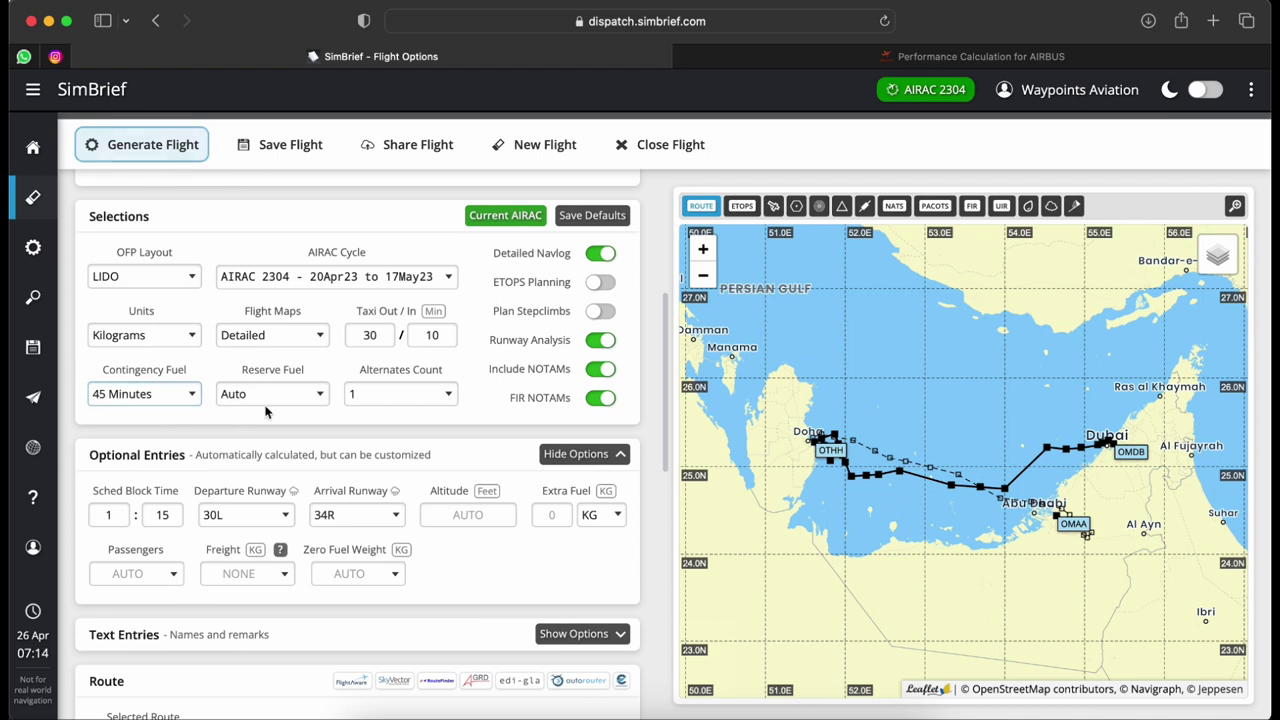
- Review the reserve fuel and alternates count options, keeping Auto and 1
{"action": "left_click", "coordinate": [301, 401]}
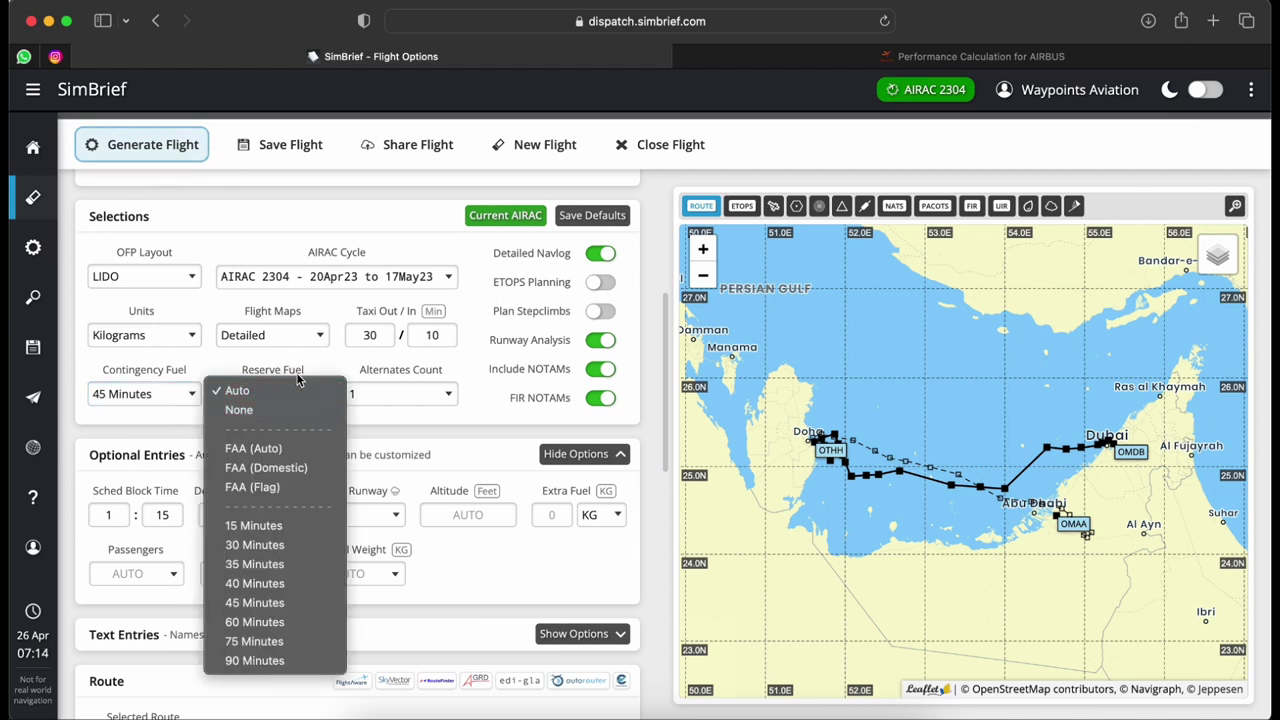
{"action": "left_click", "coordinate": [297, 370]}
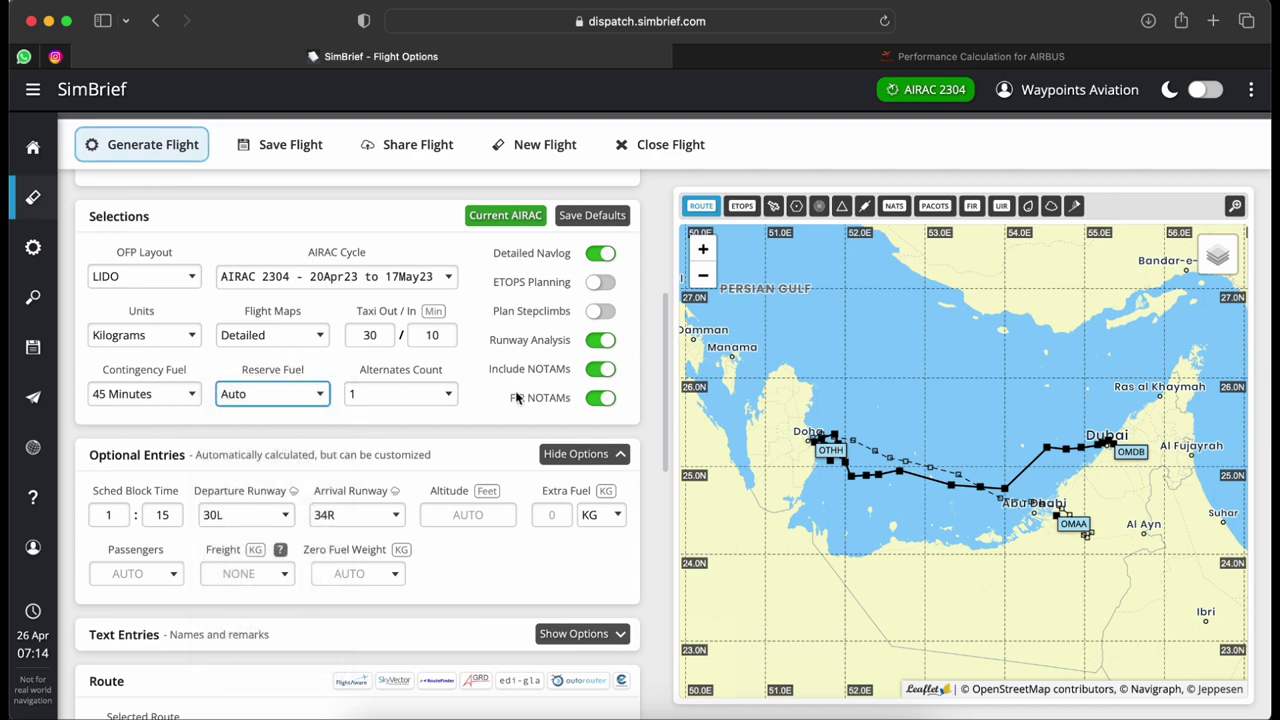
{"action": "left_click", "coordinate": [418, 397]}
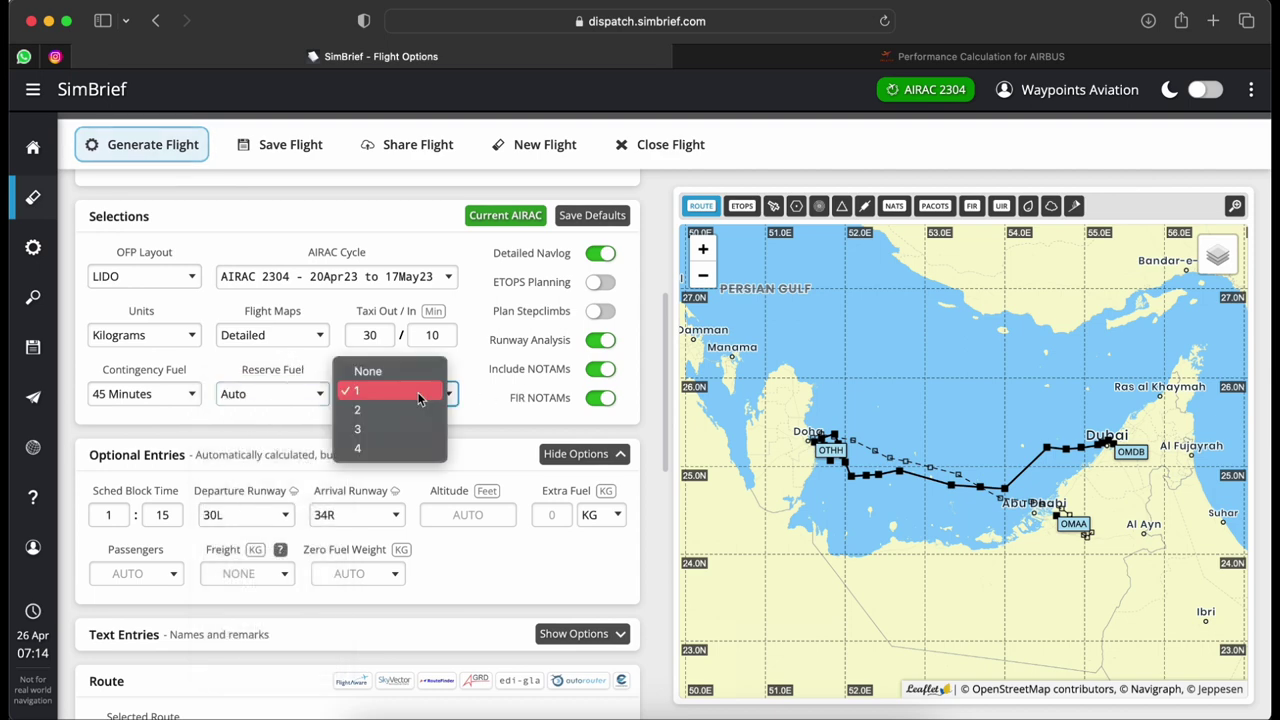
{"action": "left_click", "coordinate": [480, 400]}
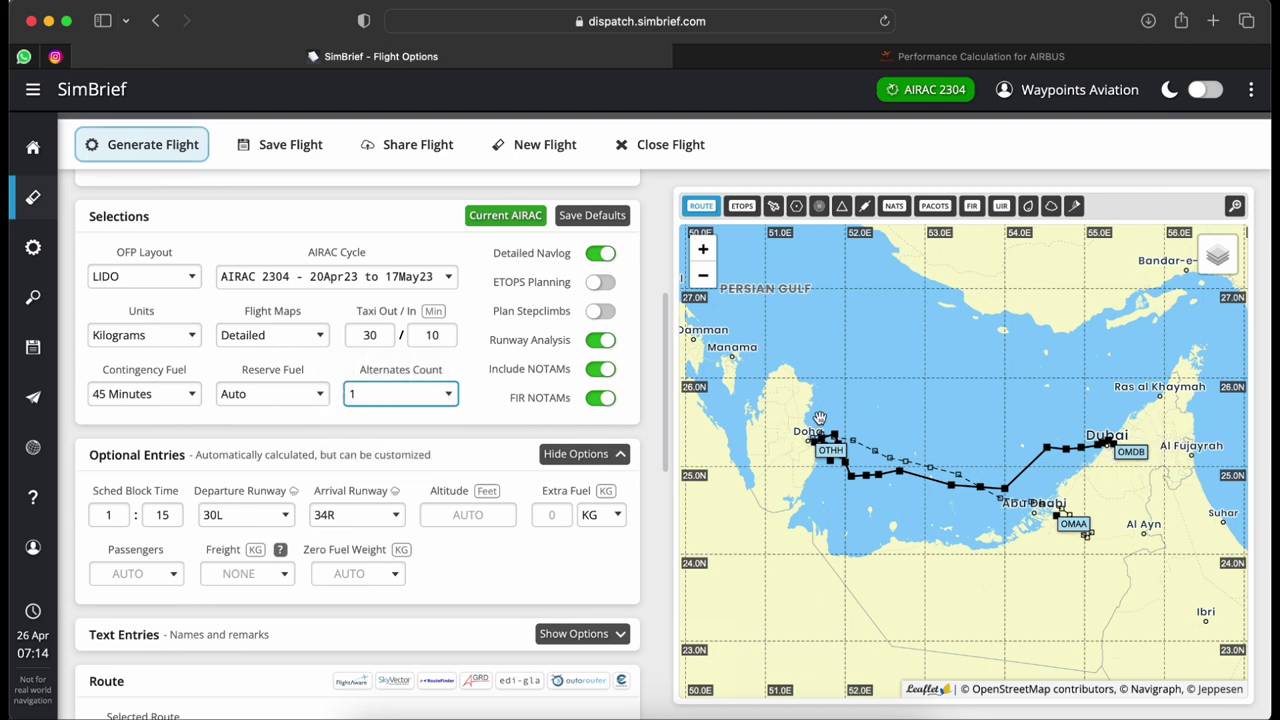
- Examine the OMDB–OTHH route and the OMAA alternate on the map, and recheck the alternates count, keeping 1
{"action": "scroll", "coordinate": [828, 460], "scroll_direction": "up", "scroll_amount": 2}
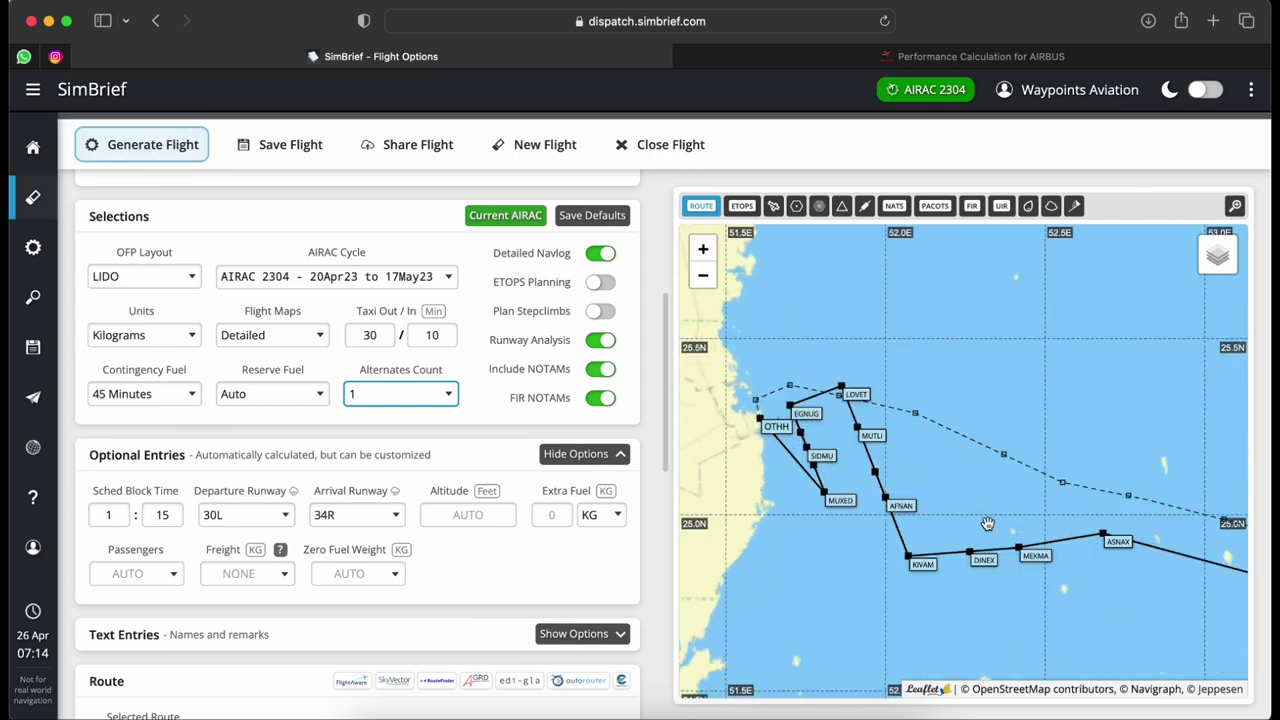
{"action": "scroll", "coordinate": [1004, 528], "scroll_direction": "up", "scroll_amount": 1}
{"action": "left_click_drag", "start_coordinate": [1004, 528], "coordinate": [960, 382]}
{"action": "scroll", "coordinate": [960, 382], "scroll_direction": "down", "scroll_amount": 1}
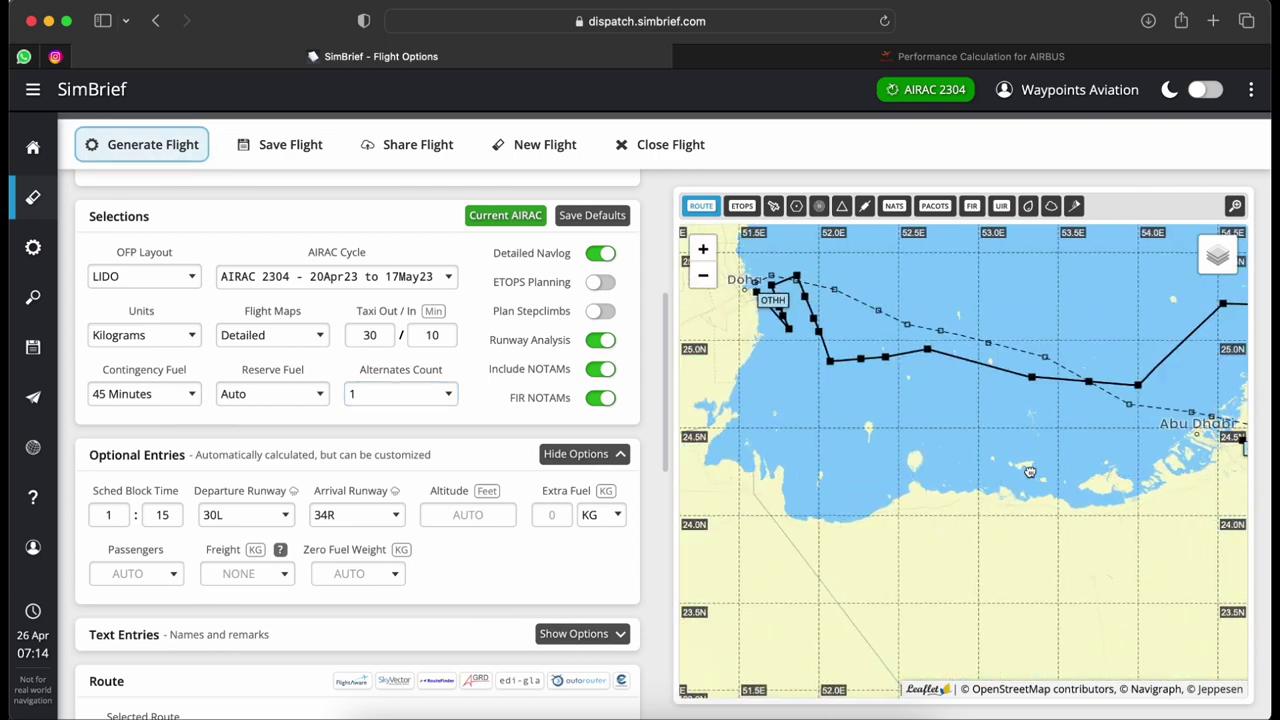
{"action": "left_click_drag", "start_coordinate": [1230, 470], "coordinate": [1045, 480]}
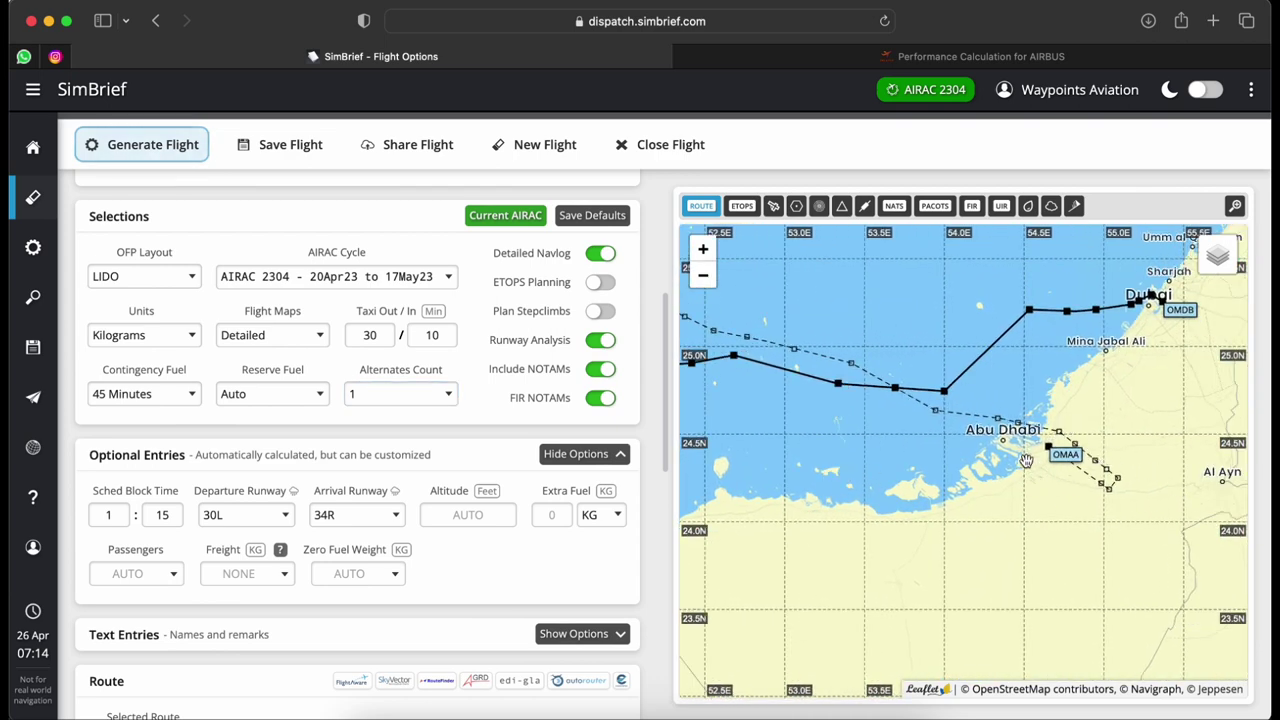
{"action": "left_click", "coordinate": [408, 394]}
{"action": "left_click", "coordinate": [414, 393]}
{"action": "left_click", "coordinate": [466, 424]}
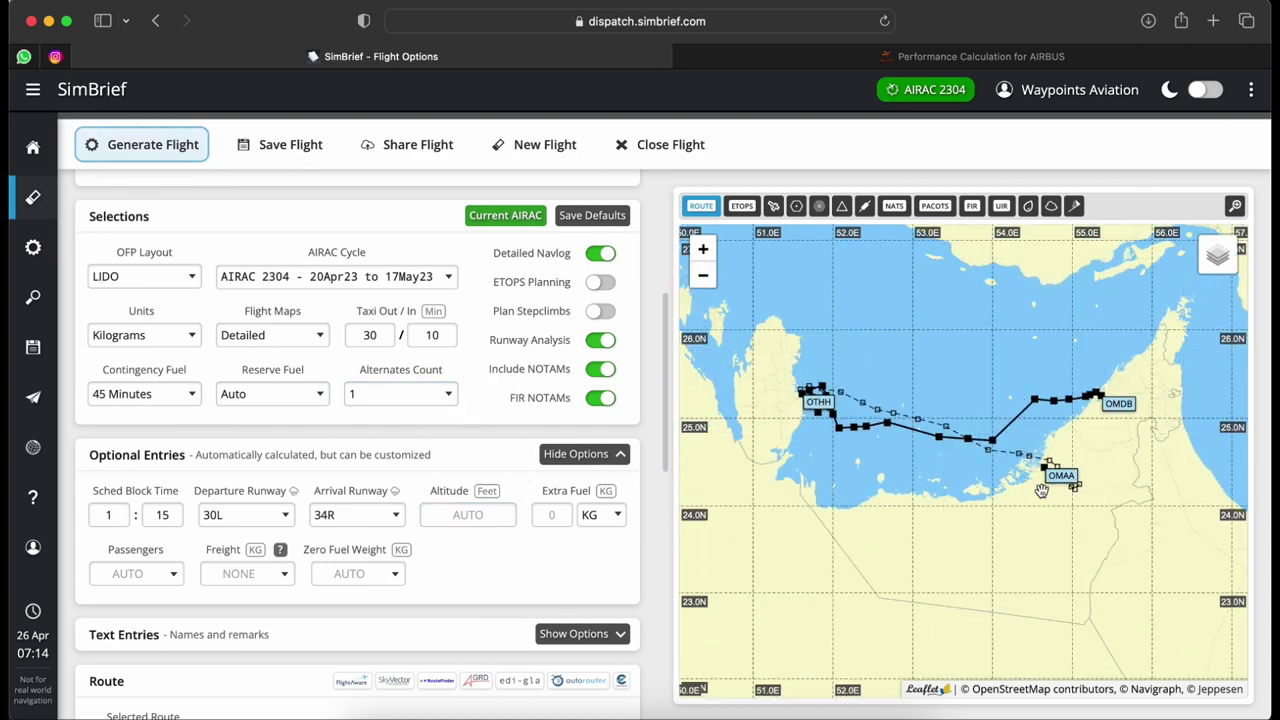
- Review the scheduled block time and the departure and arrival runway options, keeping 30L and 34R
{"action": "scroll", "coordinate": [445, 487], "scroll_direction": "down", "scroll_amount": 3}
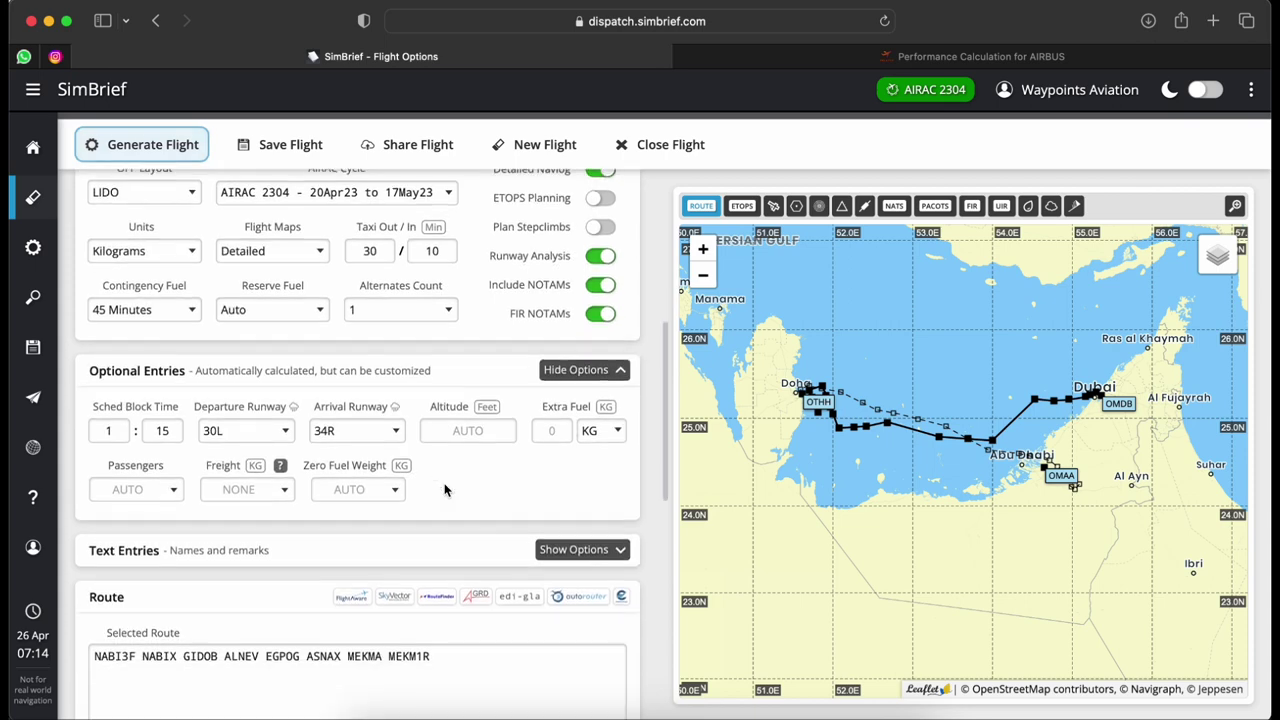
{"action": "left_click", "coordinate": [106, 429]}
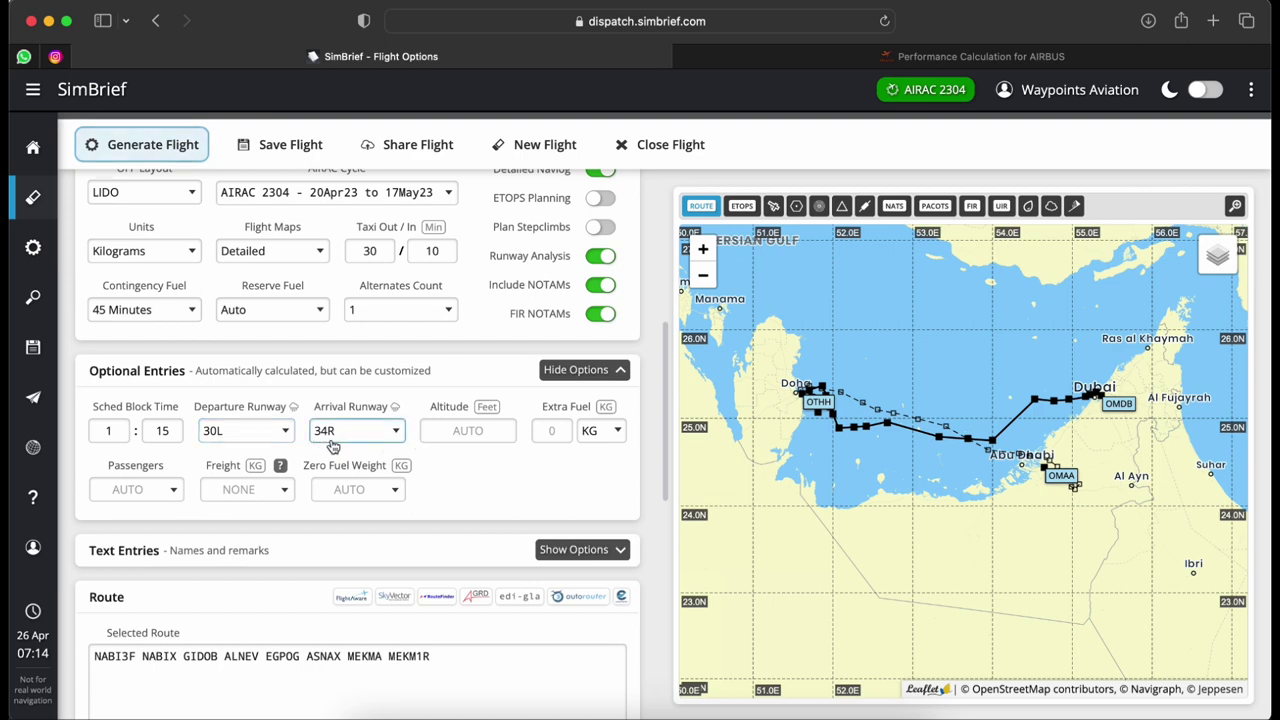
{"action": "left_click", "coordinate": [265, 432]}
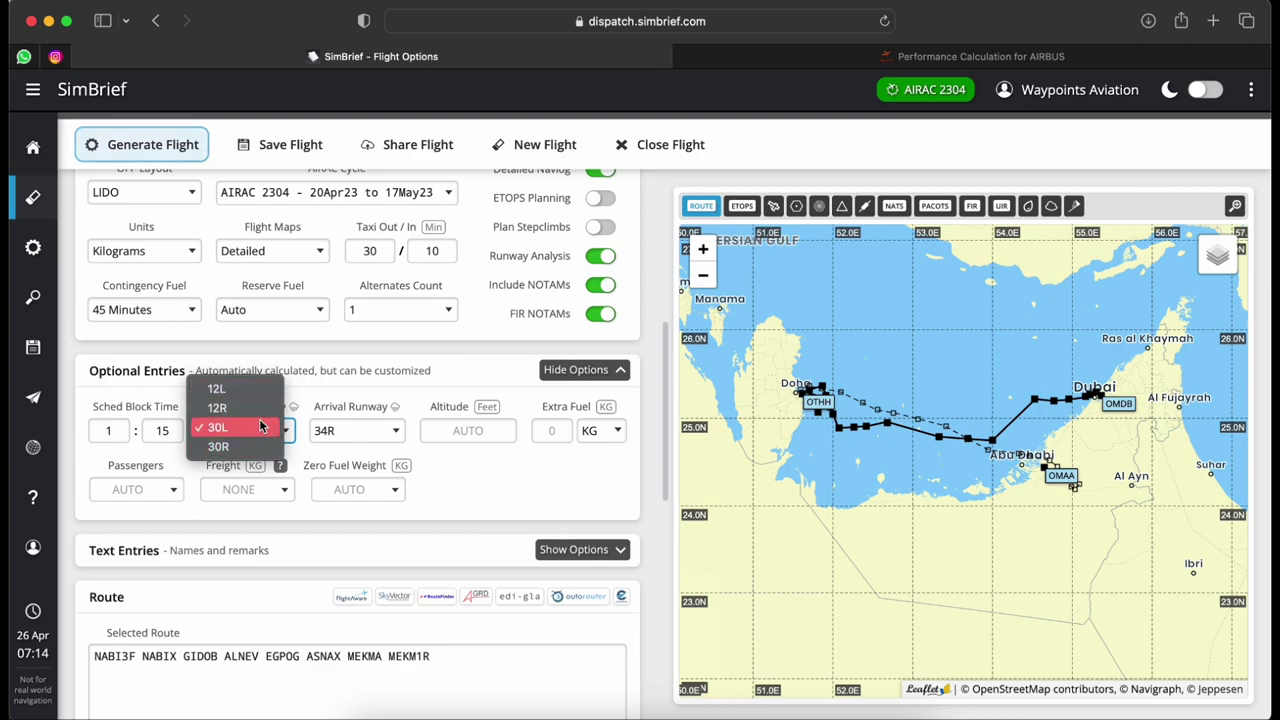
{"action": "left_click", "coordinate": [260, 427]}
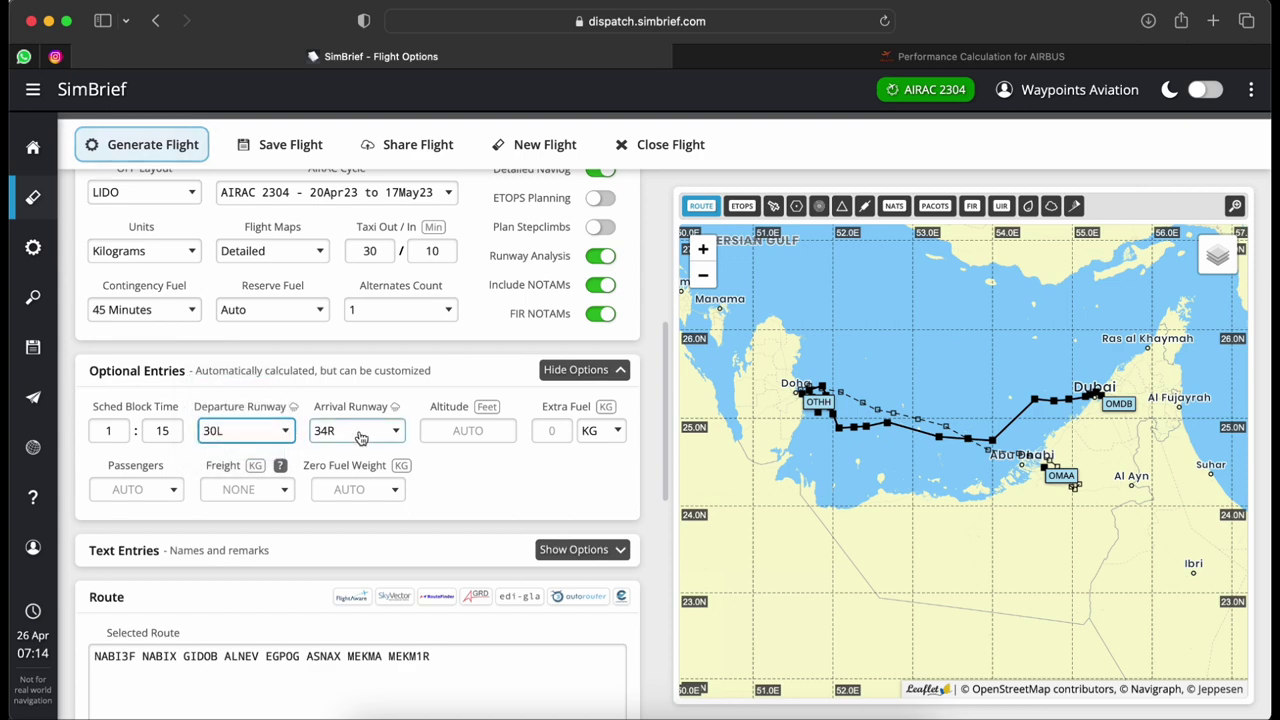
{"action": "left_click", "coordinate": [362, 436]}
{"action": "left_click", "coordinate": [340, 428]}
- Set the flight's cruise altitude to 21000 feet
{"action": "left_click", "coordinate": [472, 431]}
{"action": "type", "text": "21000"}
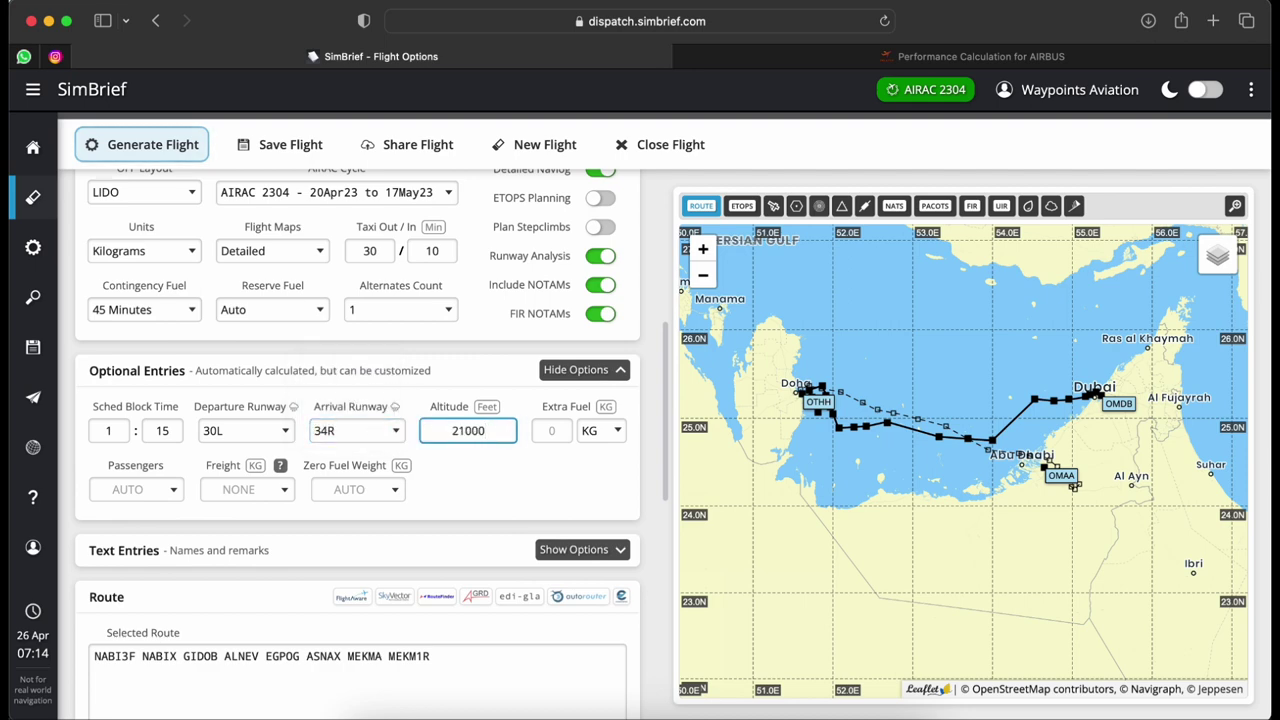
{"action": "left_click", "coordinate": [517, 485]}
- Switch the extra fuel unit to minutes and set the extra fuel to 60
{"action": "left_click", "coordinate": [611, 434]}
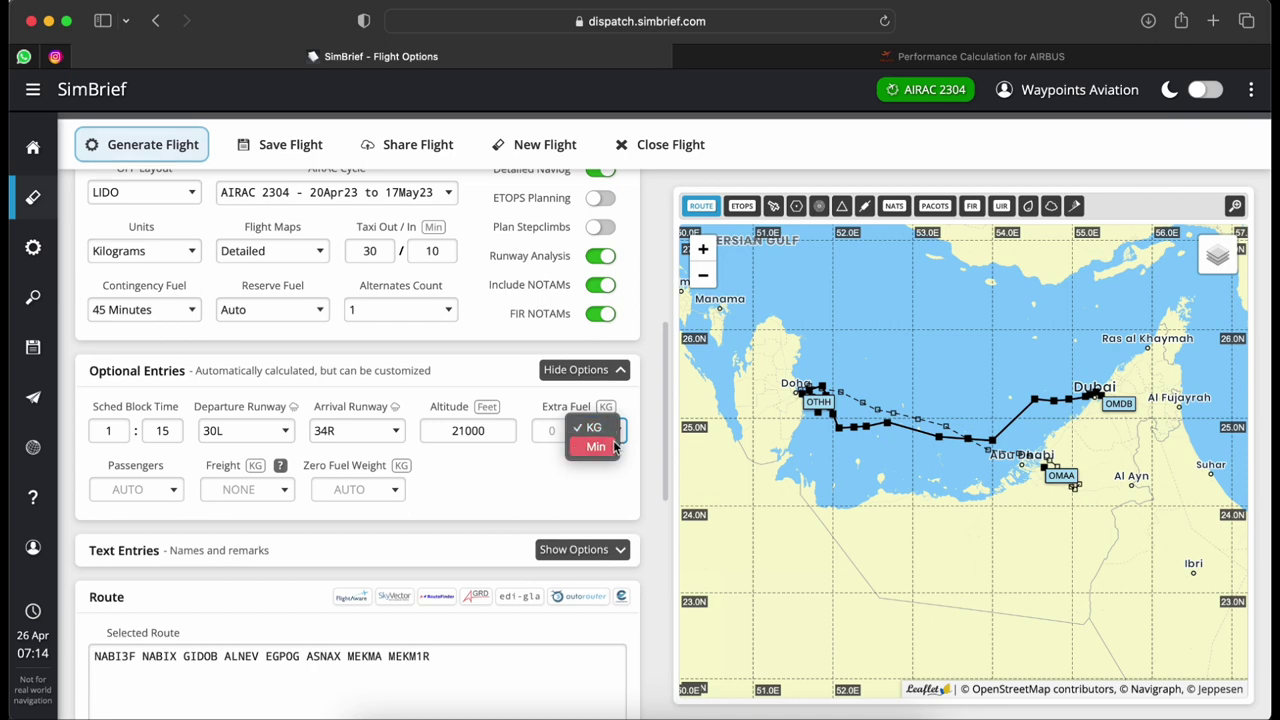
{"action": "left_click", "coordinate": [614, 449]}
{"action": "left_click", "coordinate": [551, 432]}
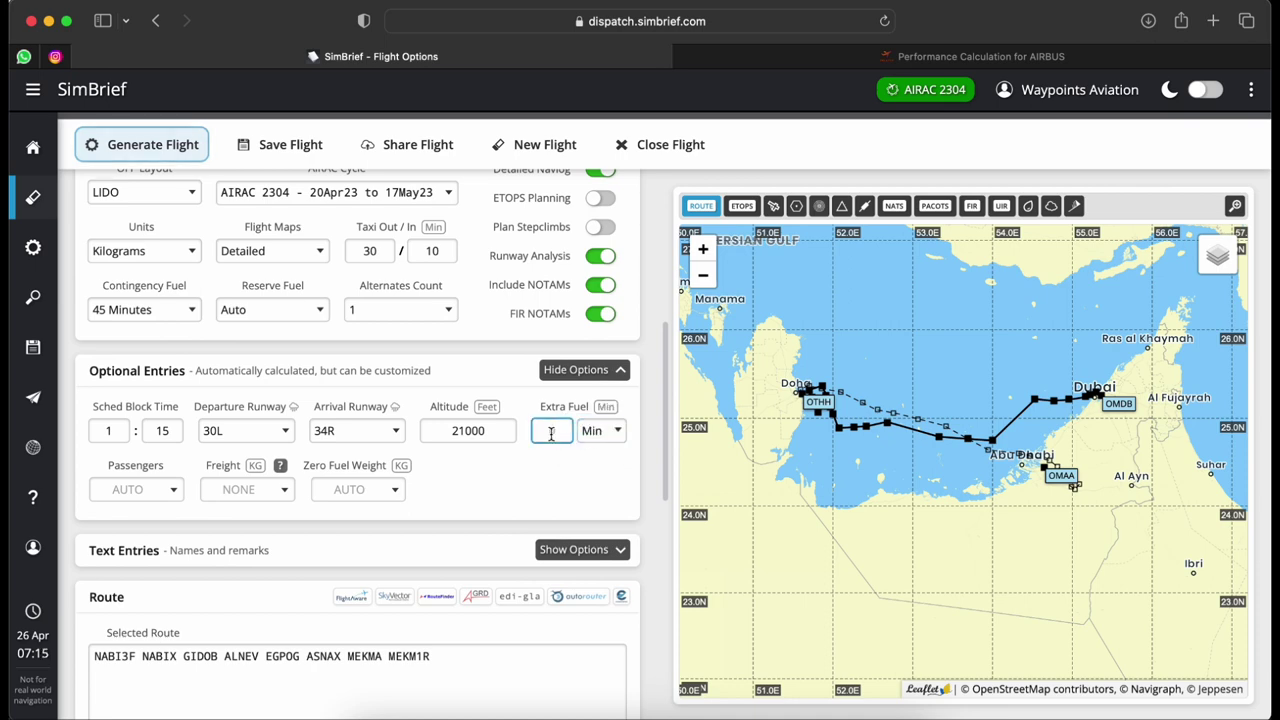
{"action": "type", "text": "60"}
{"action": "left_click", "coordinate": [548, 485]}
- Set the passenger count to 180 and the freight to AUTO
{"action": "left_click", "coordinate": [150, 490]}
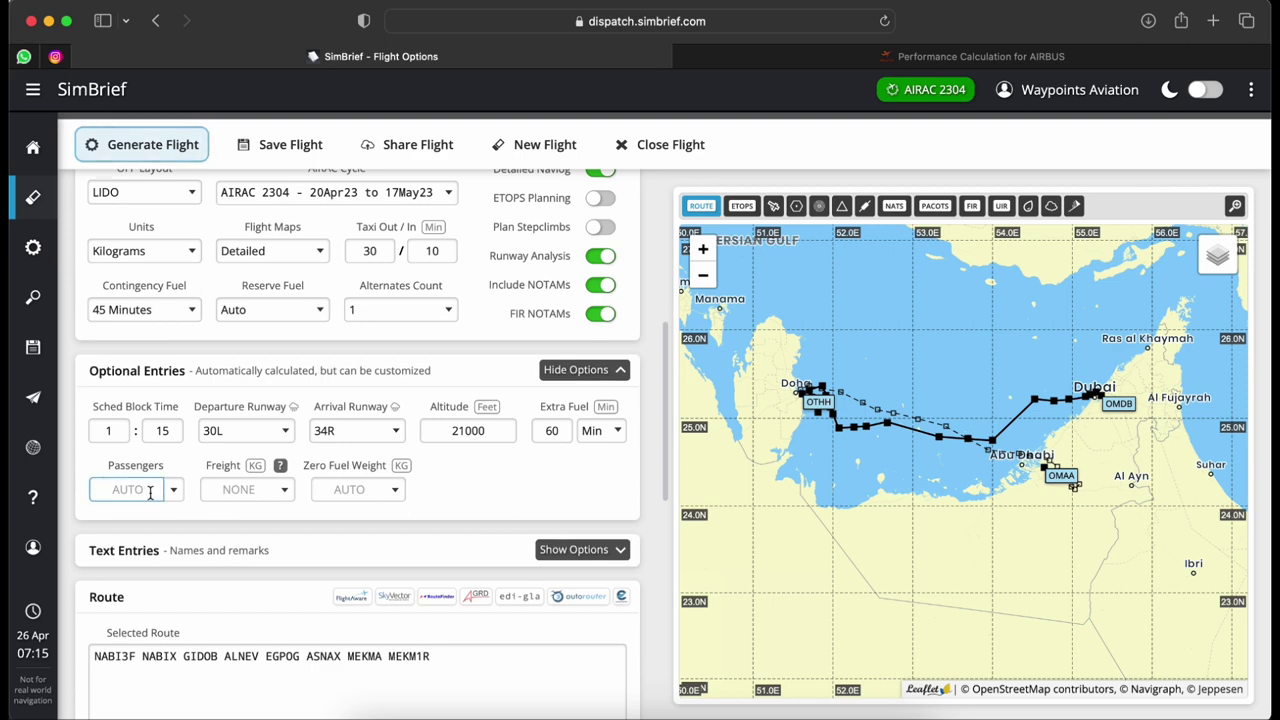
{"action": "left_click", "coordinate": [171, 490]}
{"action": "left_click", "coordinate": [153, 547]}
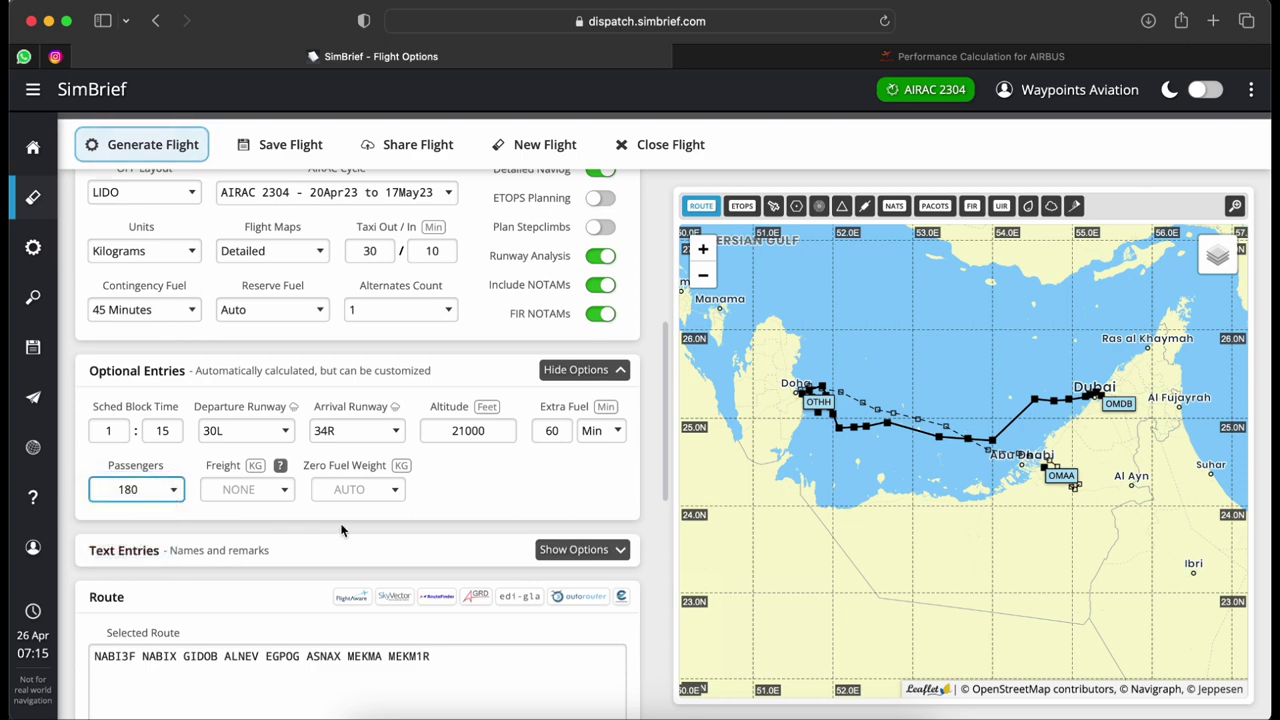
{"action": "left_click", "coordinate": [284, 491]}
{"action": "left_click", "coordinate": [225, 505]}
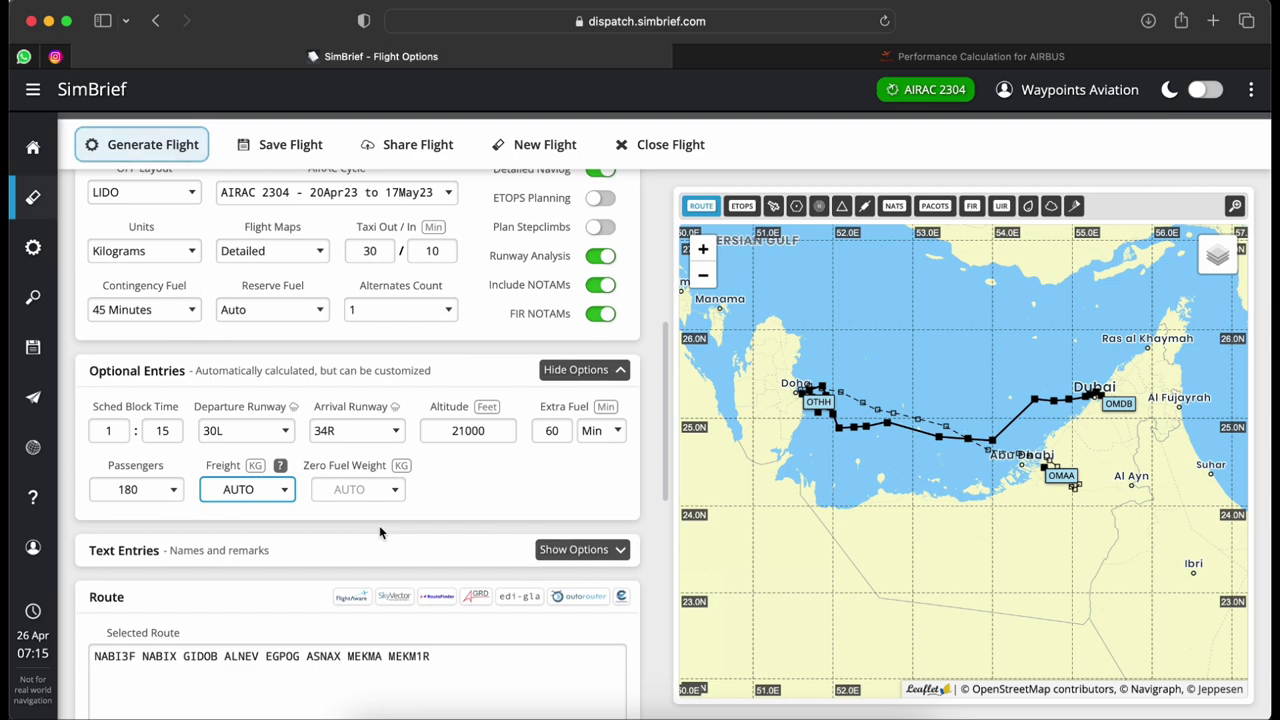
- Set the zero fuel weight to 59516 kg
{"action": "left_click", "coordinate": [350, 489]}
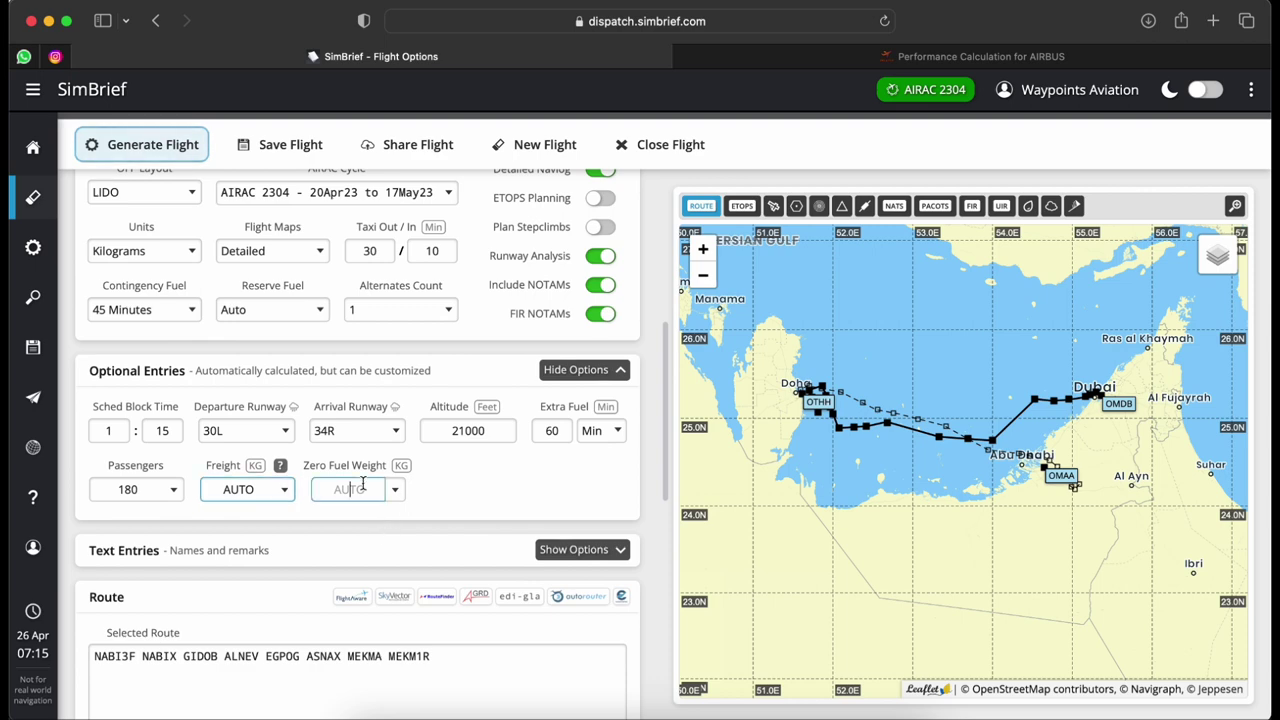
{"action": "left_click", "coordinate": [395, 492]}
{"action": "left_click", "coordinate": [367, 489]}
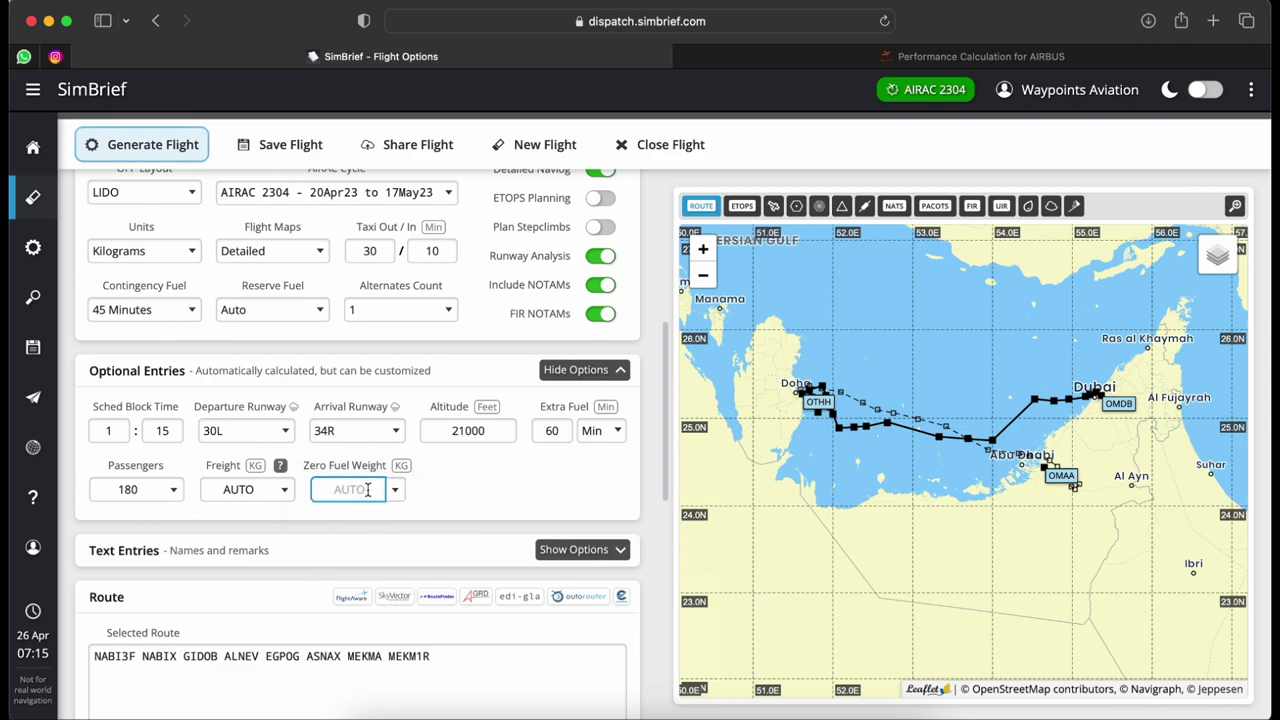
{"action": "type", "text": "59516"}
{"action": "left_click", "coordinate": [447, 505]}
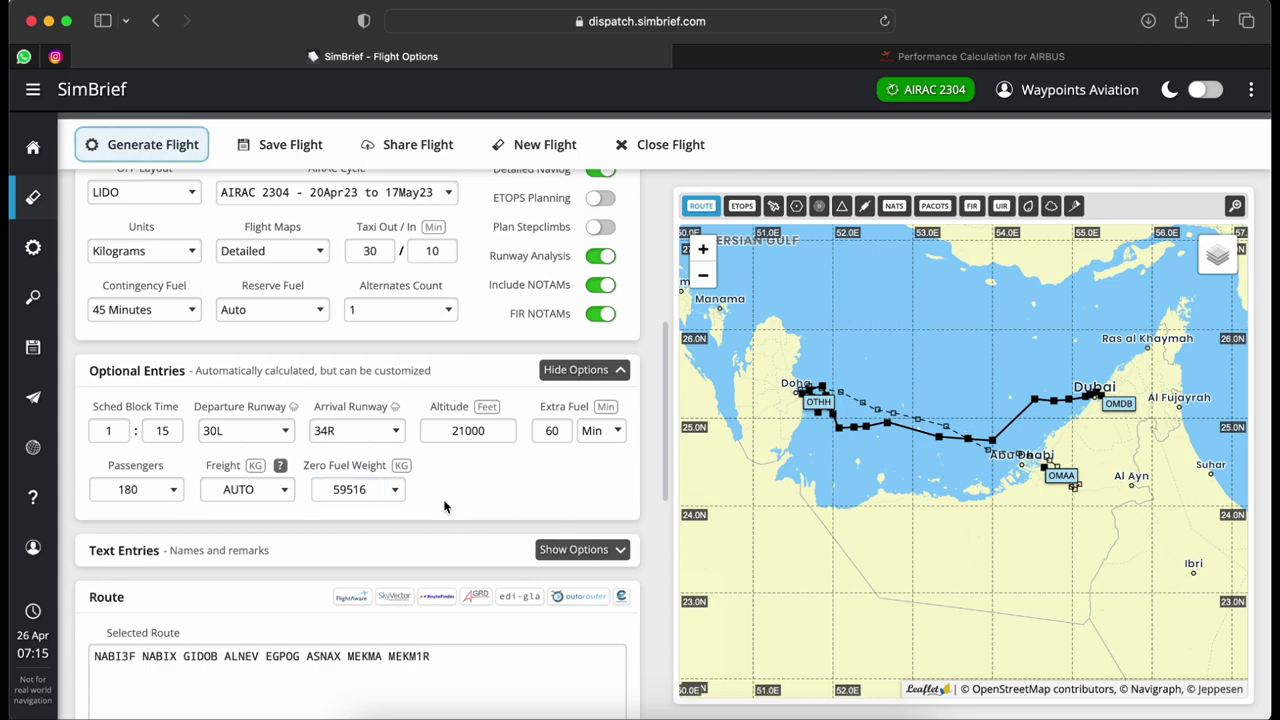
- Check the selected route, its validation message and the suggested routes
{"action": "scroll", "coordinate": [445, 507], "scroll_direction": "down", "scroll_amount": 3}
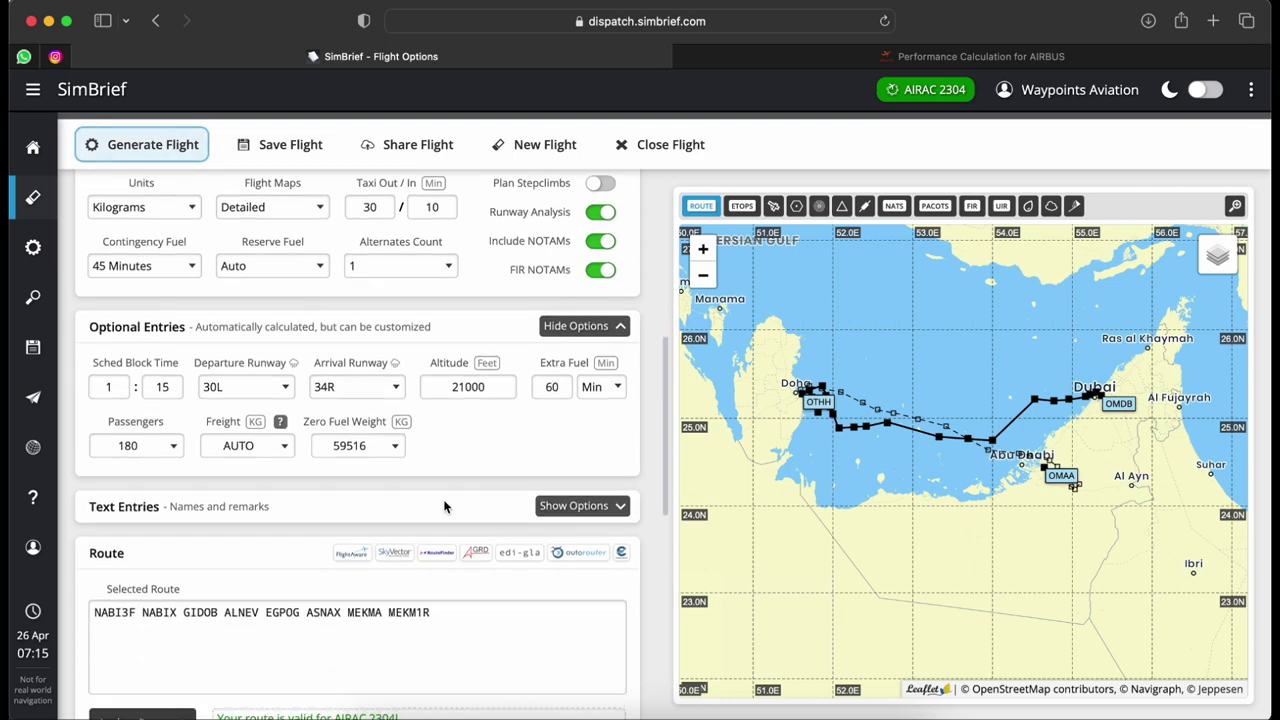
{"action": "left_click", "coordinate": [445, 507]}
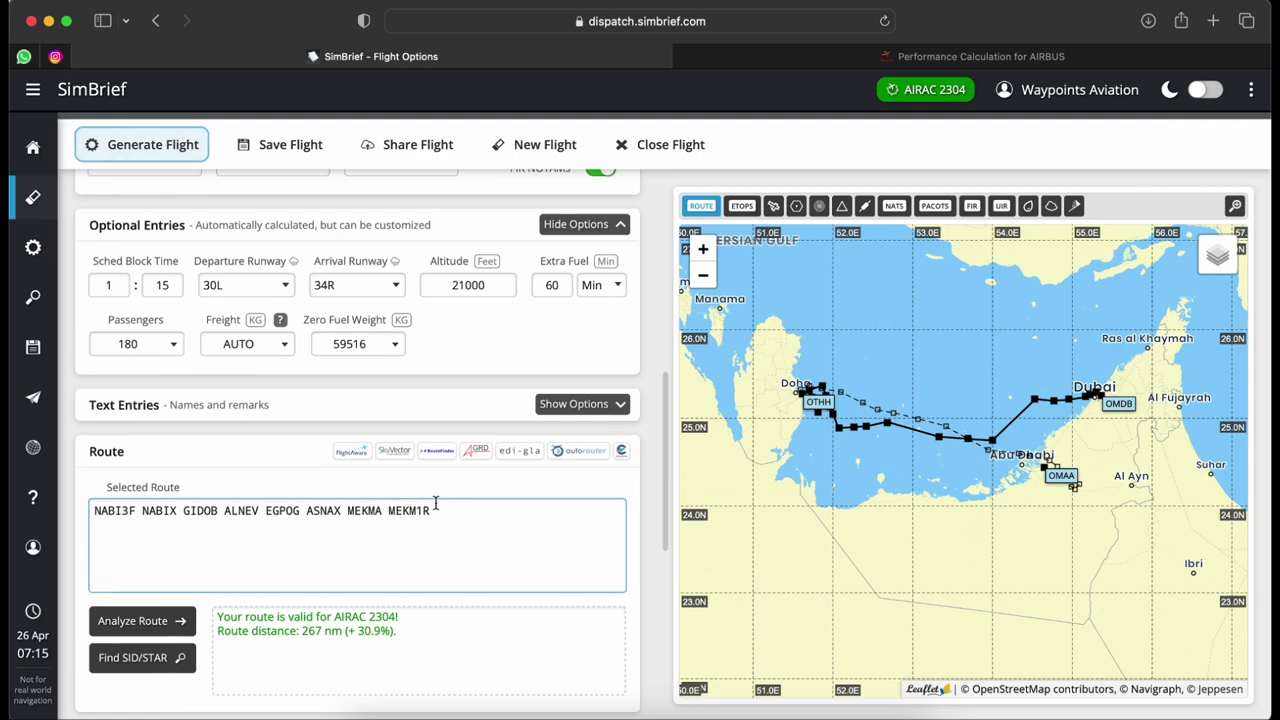
{"action": "scroll", "coordinate": [435, 503], "scroll_direction": "down", "scroll_amount": 2}
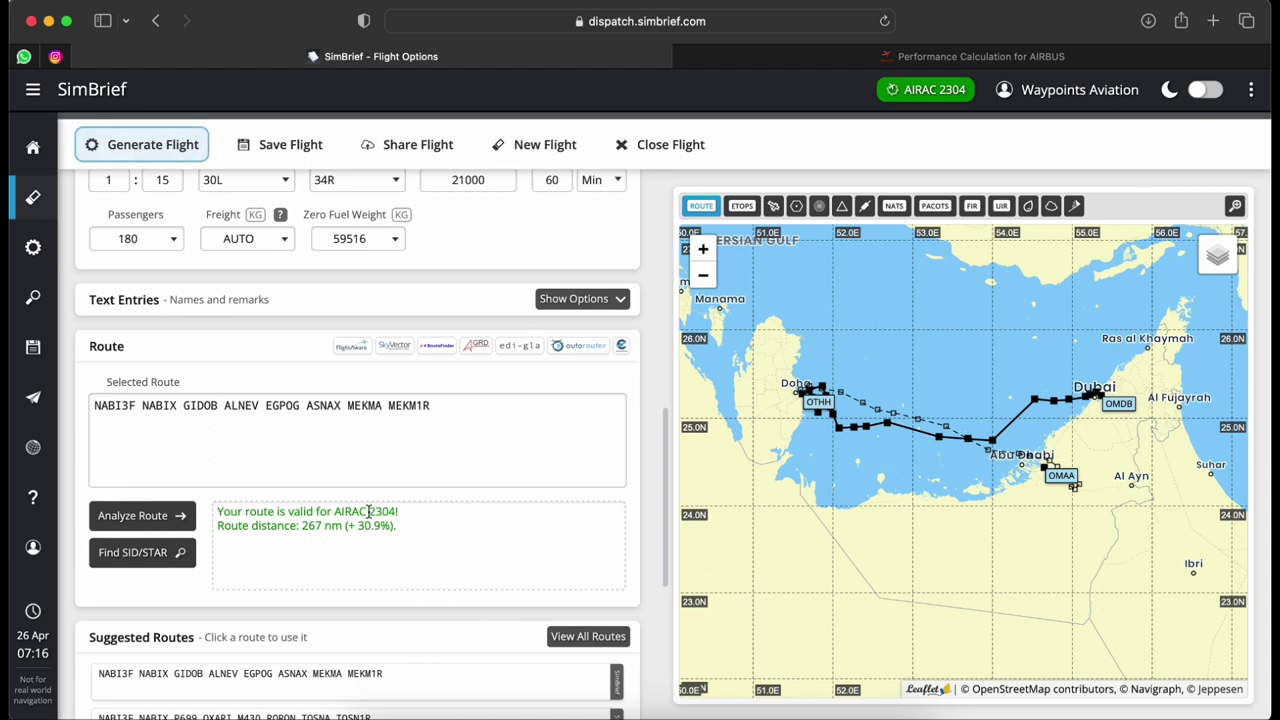
{"action": "scroll", "coordinate": [399, 518], "scroll_direction": "down", "scroll_amount": 1}
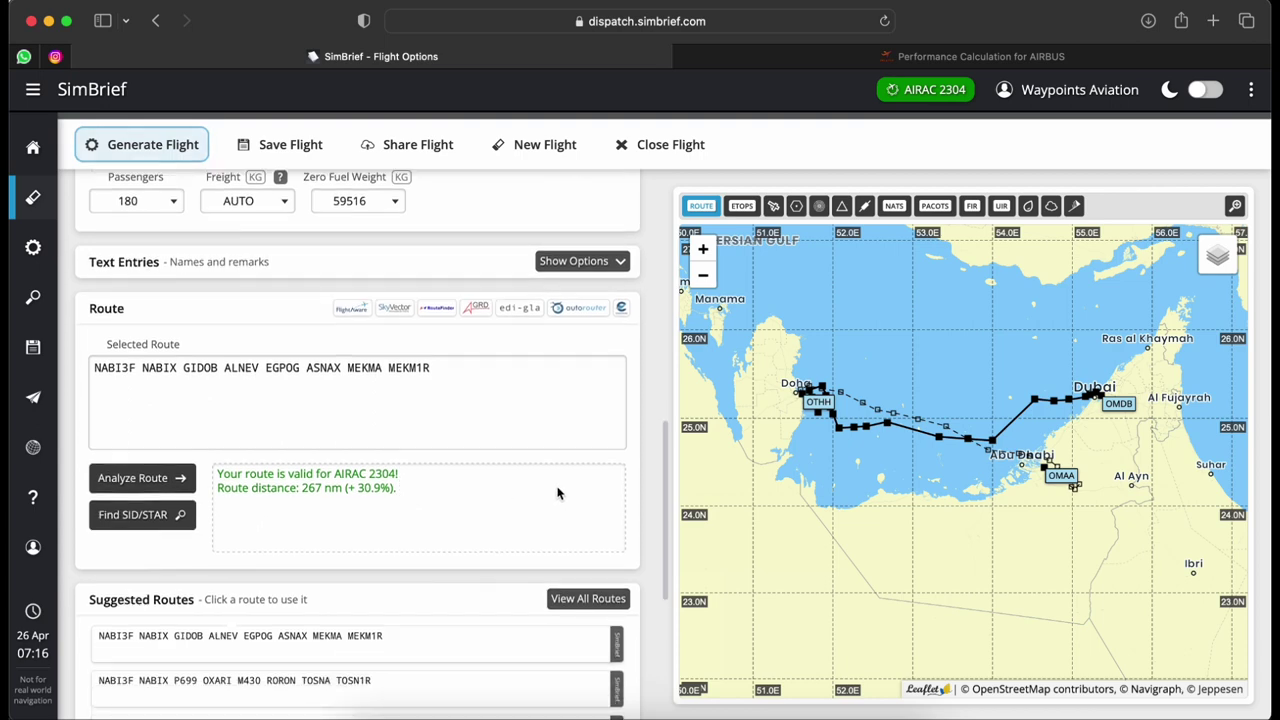
- Trace the route on the map from OMDB to the OTHH arrival, including the diversion path to OMAA
{"action": "scroll", "coordinate": [1107, 415], "scroll_direction": "up", "scroll_amount": 4}
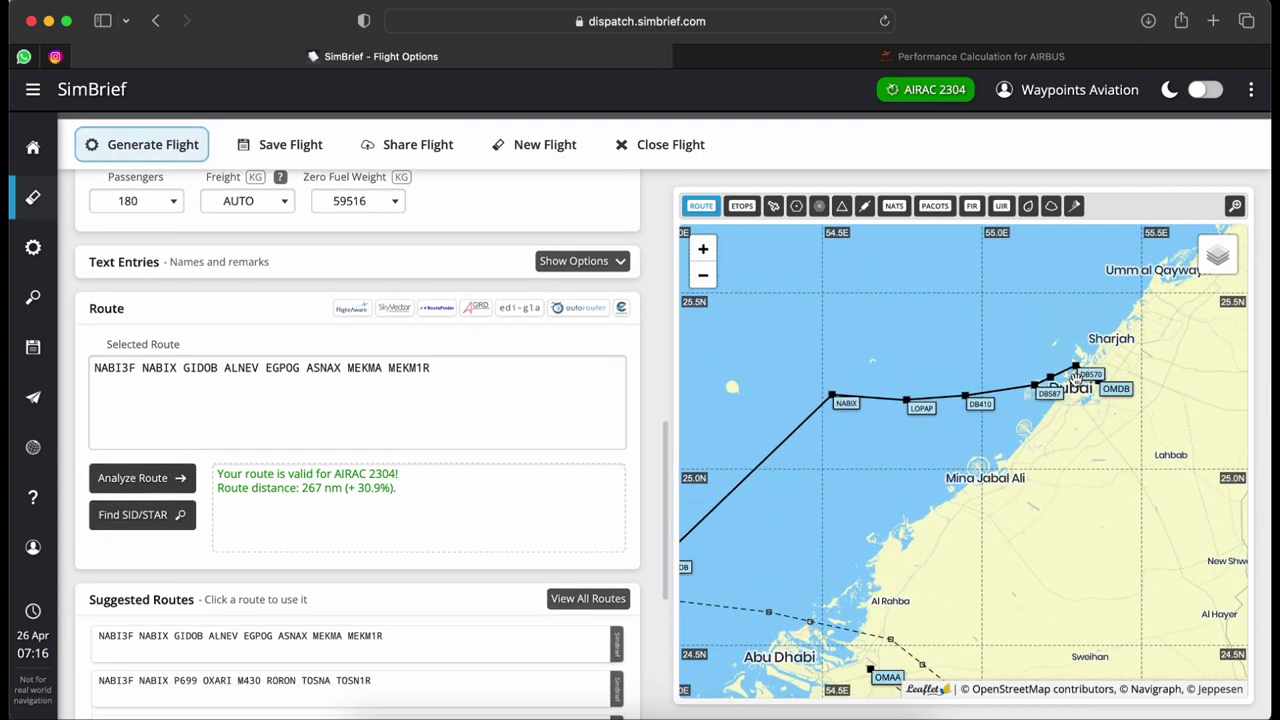
{"action": "left_click_drag", "start_coordinate": [790, 514], "coordinate": [1098, 384]}
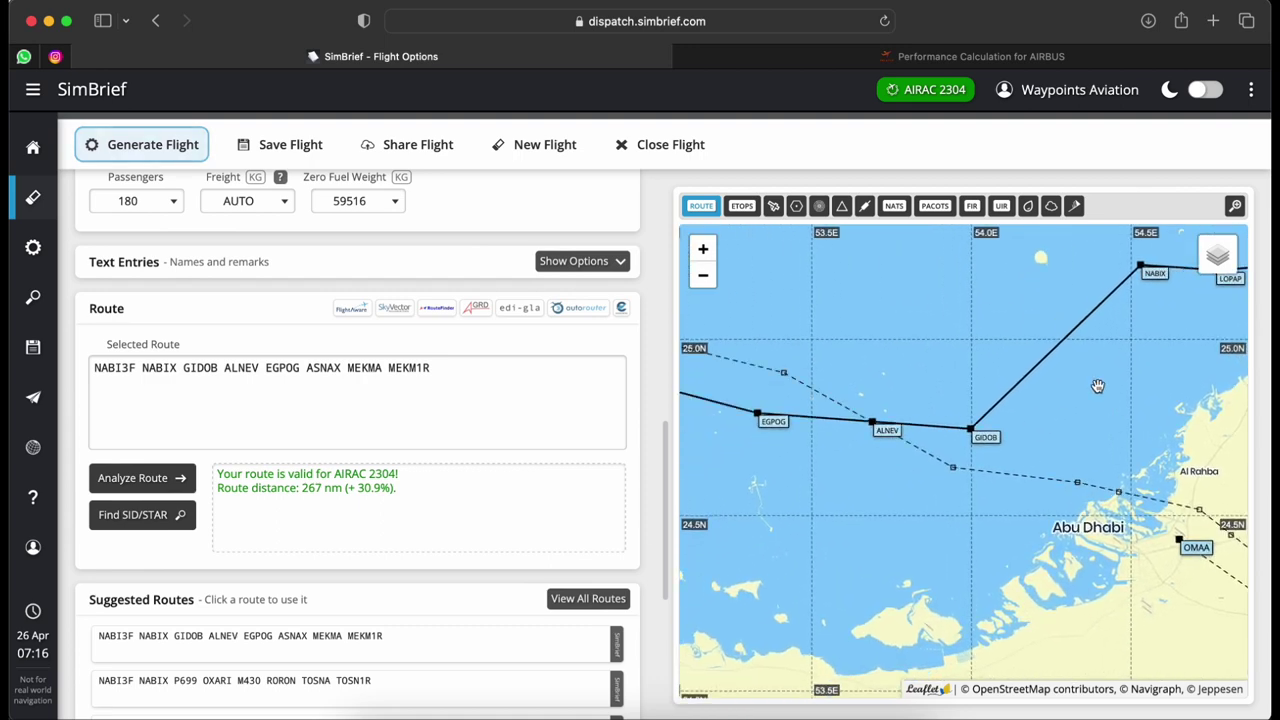
{"action": "left_click_drag", "start_coordinate": [813, 478], "coordinate": [797, 440]}
{"action": "left_click_drag", "start_coordinate": [1108, 482], "coordinate": [1085, 468]}
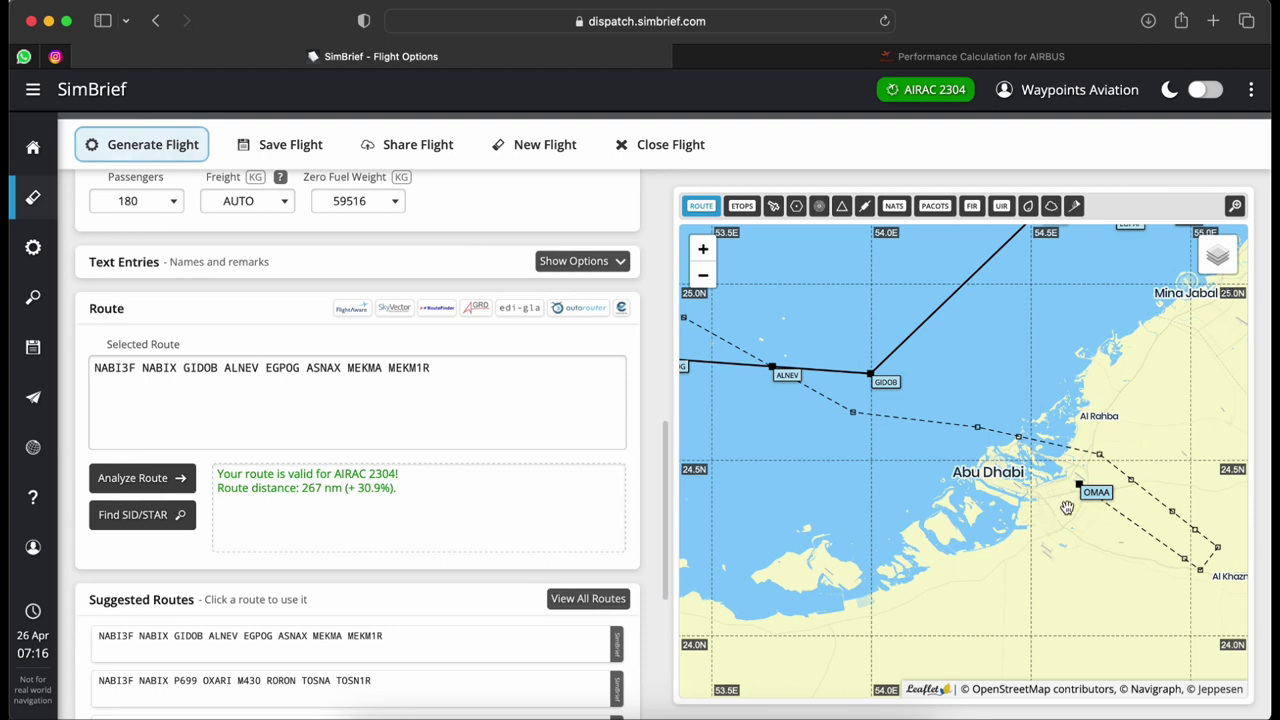
{"action": "left_click_drag", "start_coordinate": [772, 404], "coordinate": [1265, 500]}
{"action": "left_click_drag", "start_coordinate": [740, 405], "coordinate": [937, 463]}
{"action": "scroll", "coordinate": [832, 416], "scroll_direction": "up", "scroll_amount": 2}
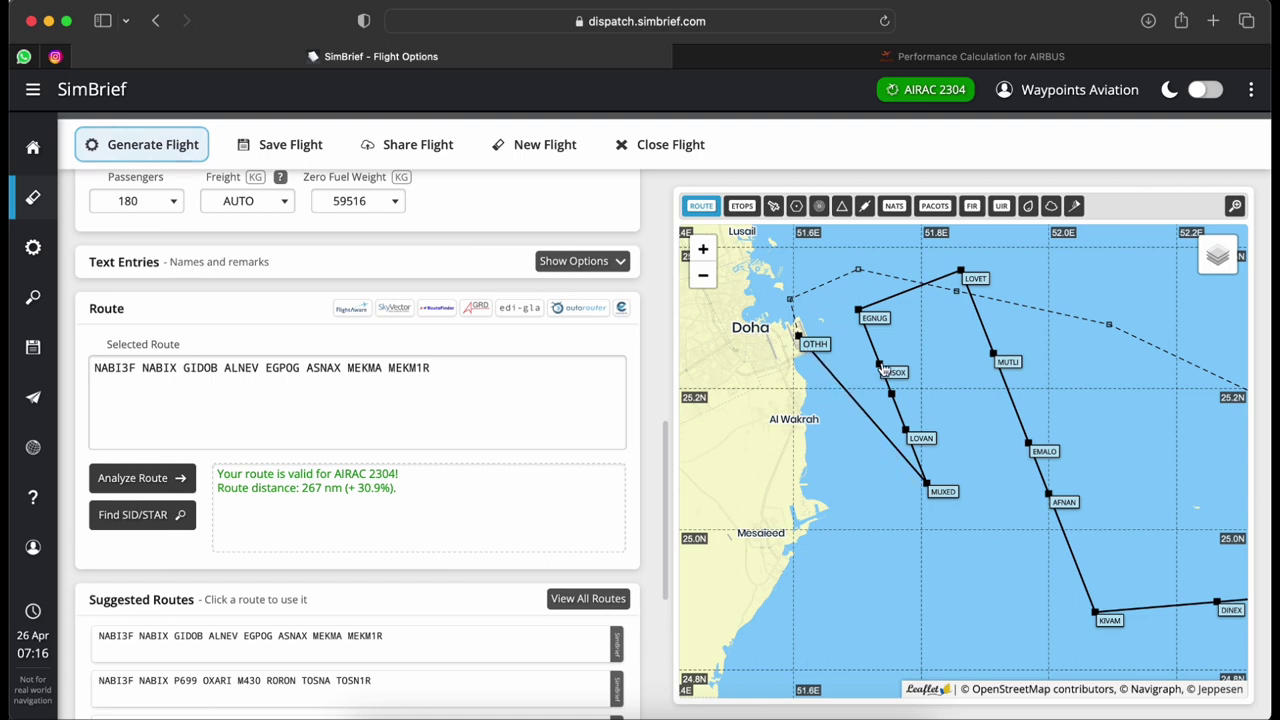
{"action": "scroll", "coordinate": [943, 438], "scroll_direction": "down", "scroll_amount": 2}
{"action": "scroll", "coordinate": [943, 438], "scroll_direction": "down", "scroll_amount": 2}
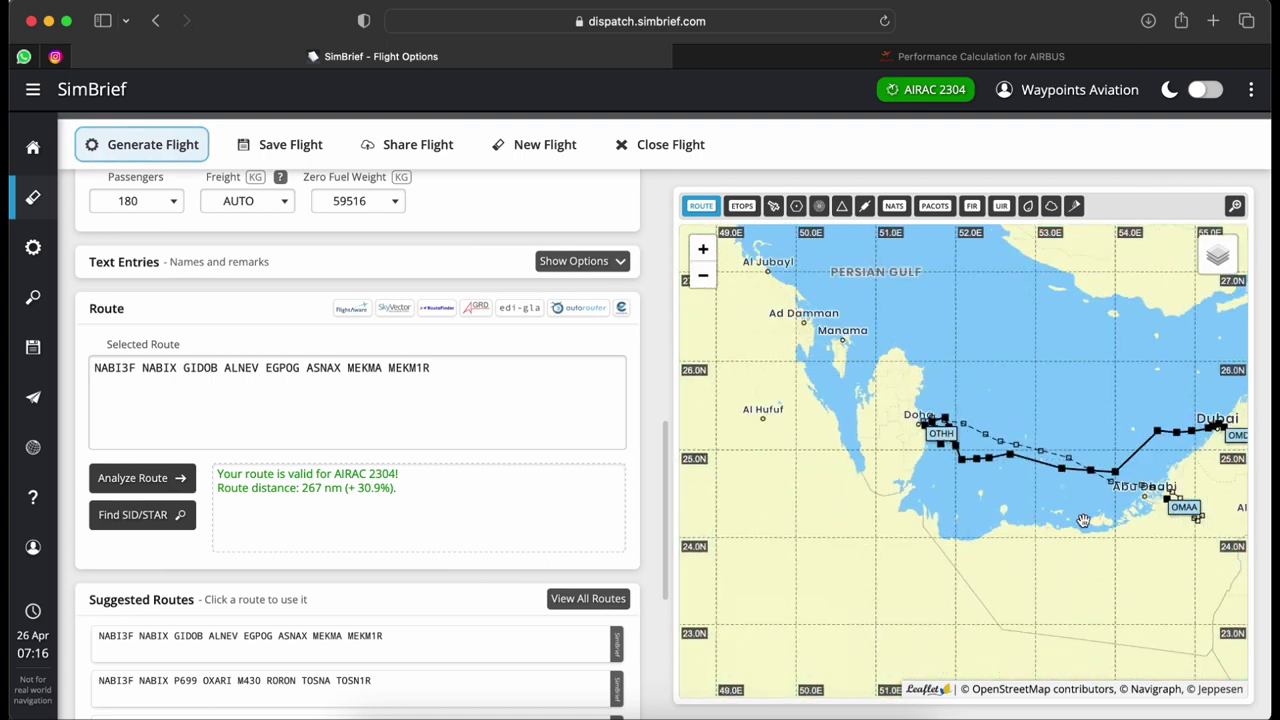
{"action": "left_click_drag", "start_coordinate": [1140, 505], "coordinate": [952, 508]}
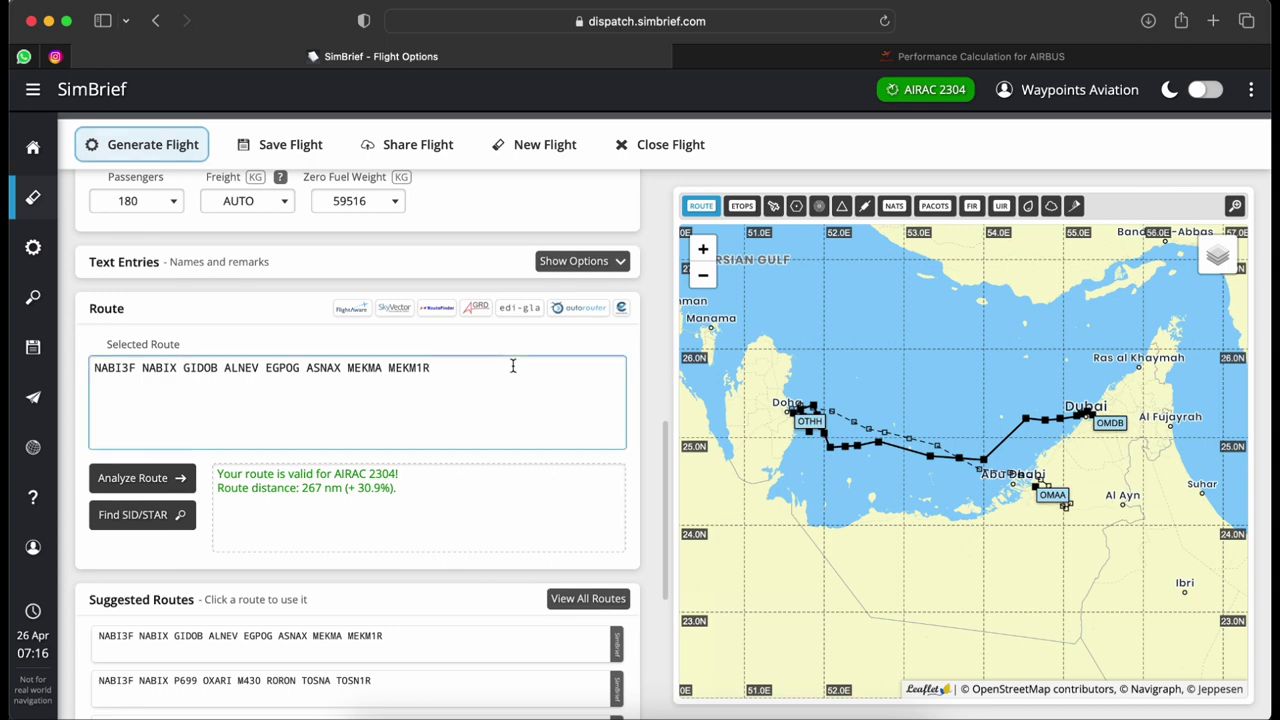
- Generate the flight briefing and dismiss the notices above the flight info
{"action": "scroll", "coordinate": [512, 367], "scroll_direction": "up", "scroll_amount": 10}
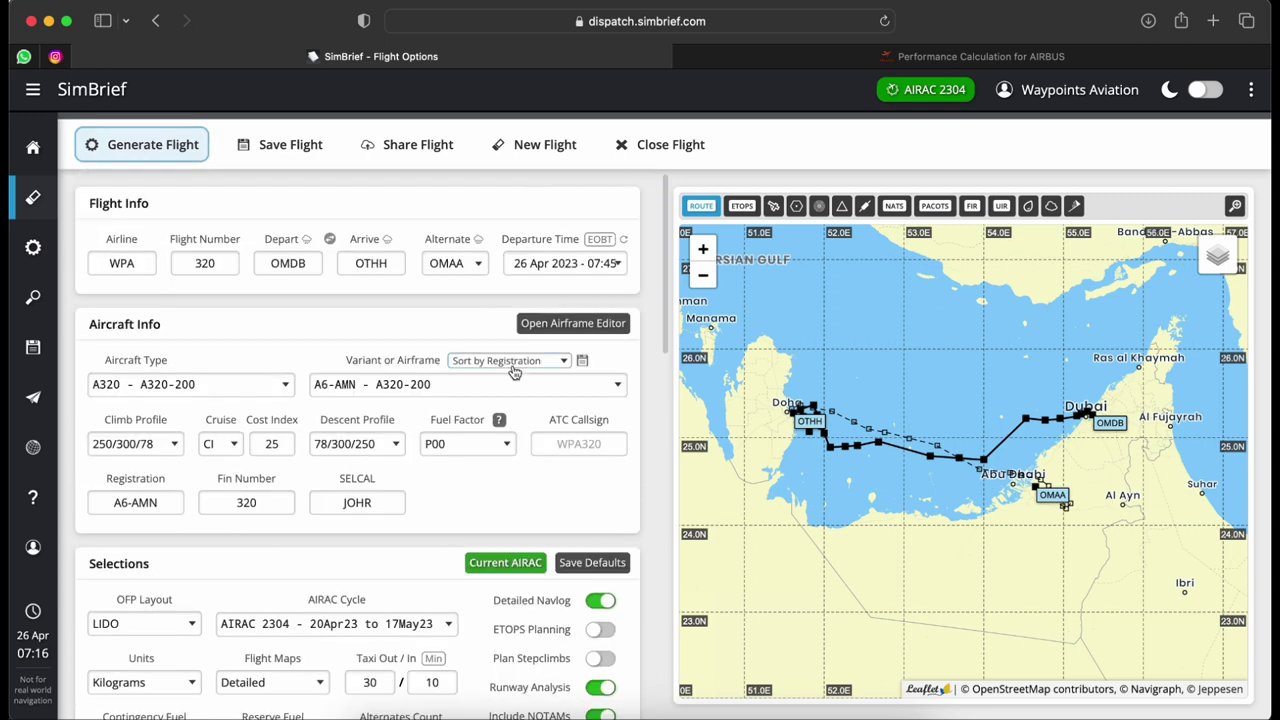
{"action": "left_click", "coordinate": [140, 158]}
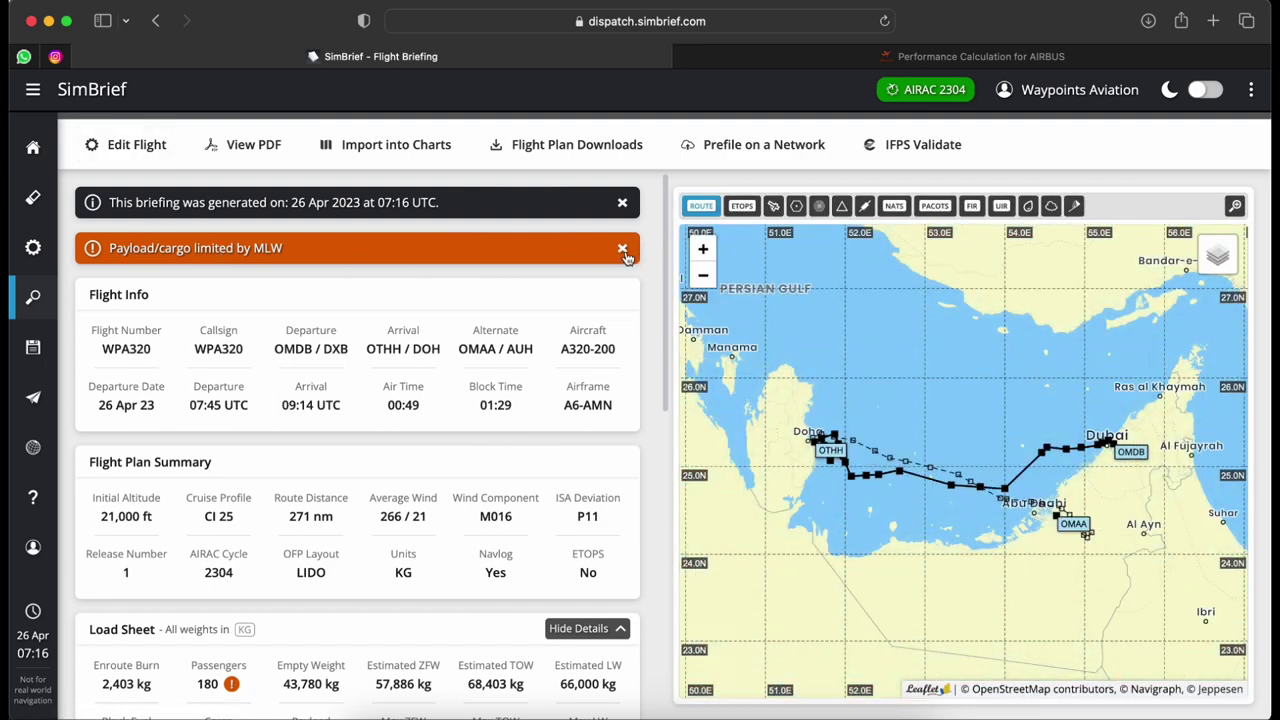
{"action": "left_click", "coordinate": [623, 251]}
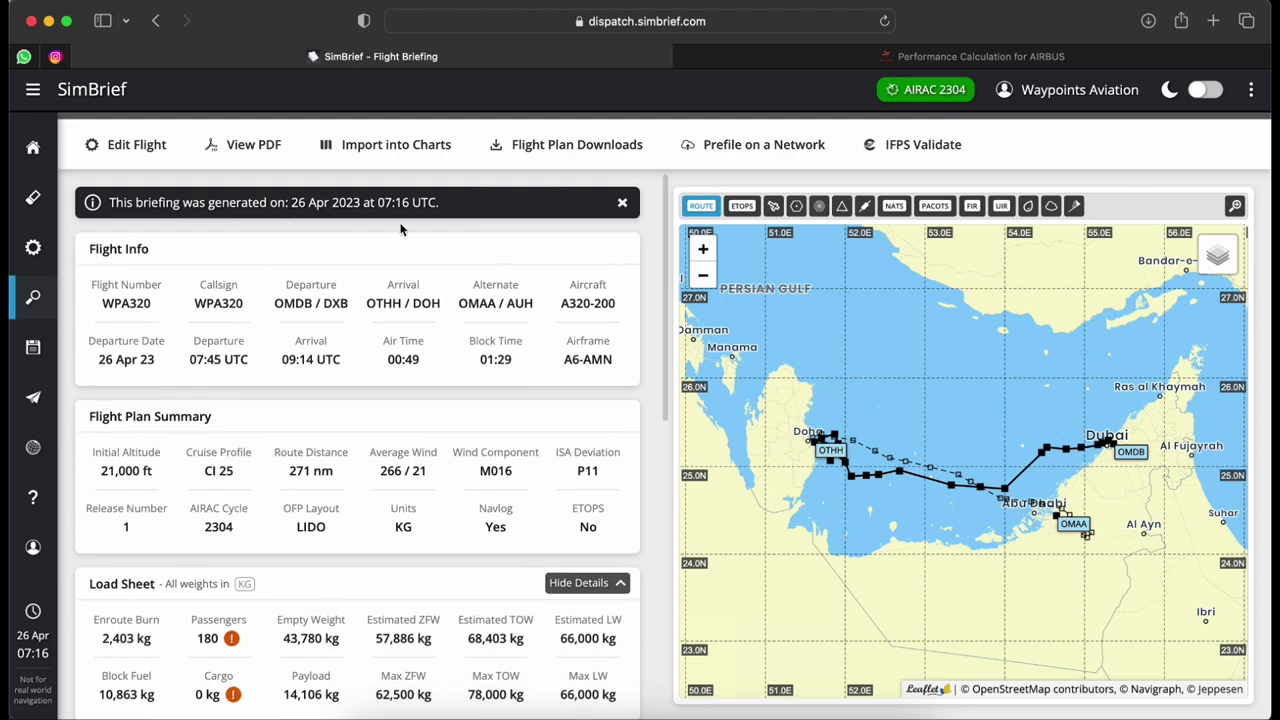
{"action": "left_click", "coordinate": [622, 203]}
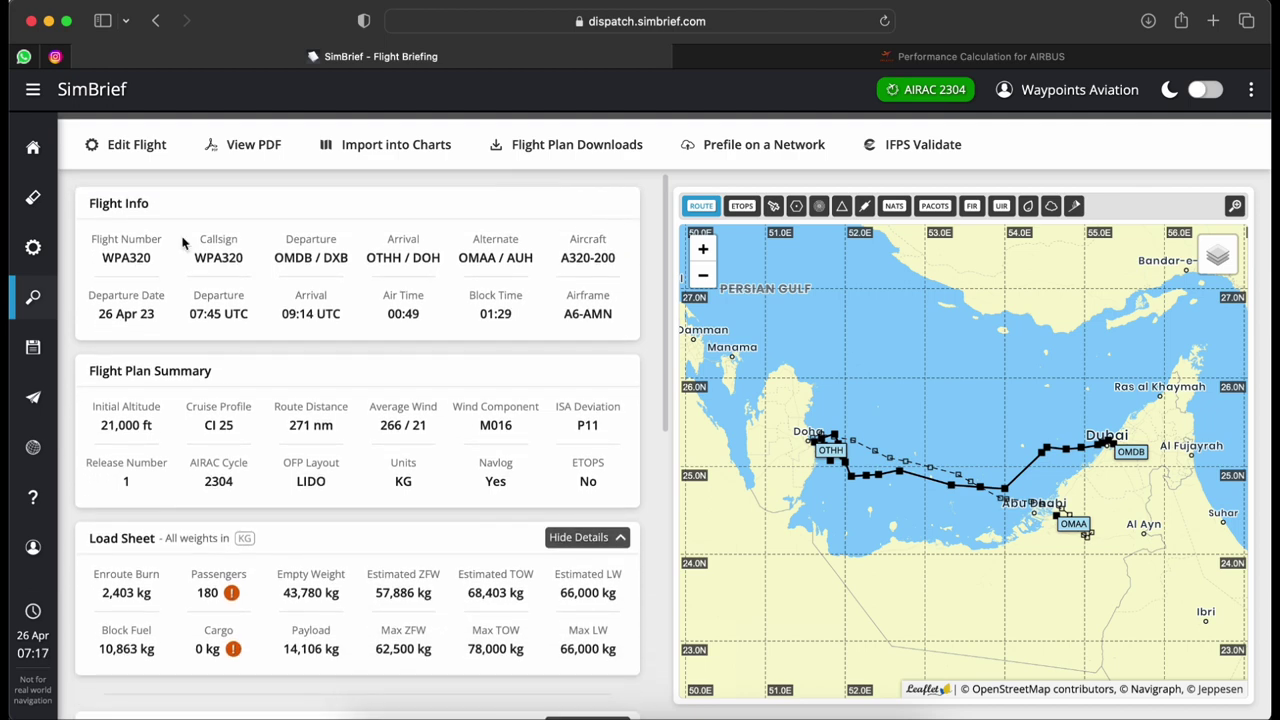
- Review the flight info, flight plan summary and load sheet weights and fuel in the briefing
{"action": "scroll", "coordinate": [373, 249], "scroll_direction": "down", "scroll_amount": 1}
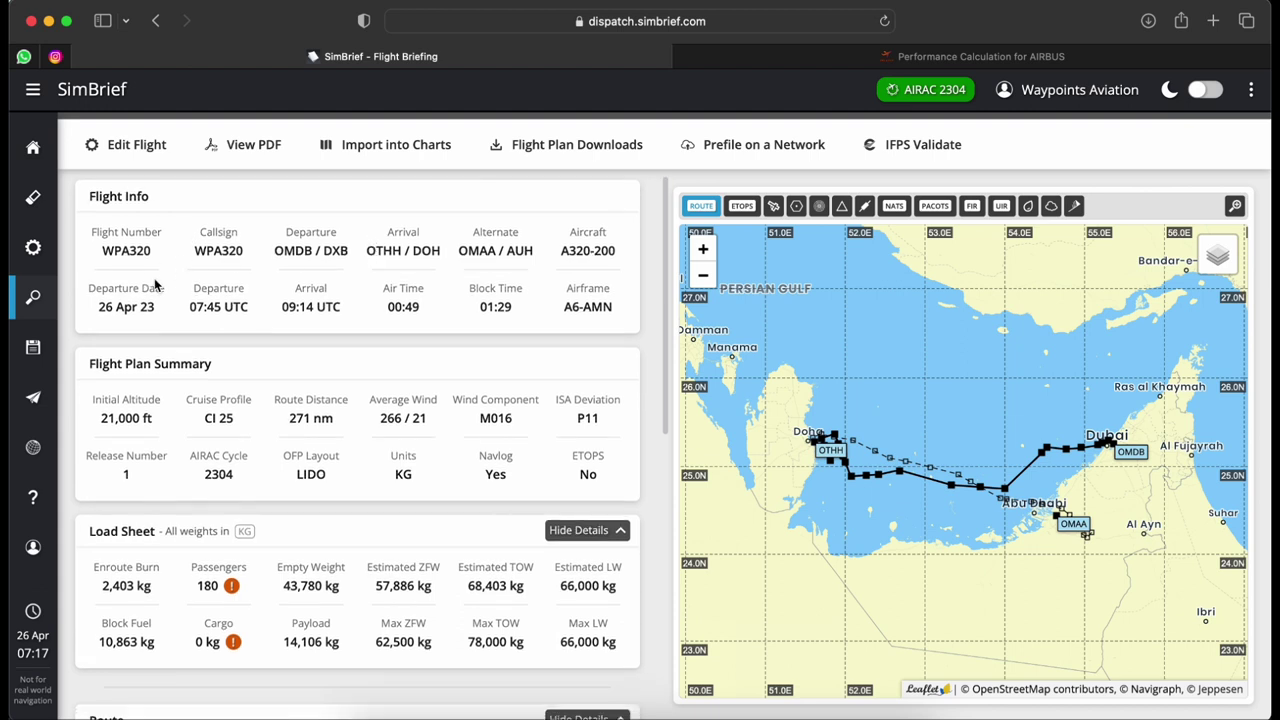
{"action": "scroll", "coordinate": [307, 423], "scroll_direction": "down", "scroll_amount": 1}
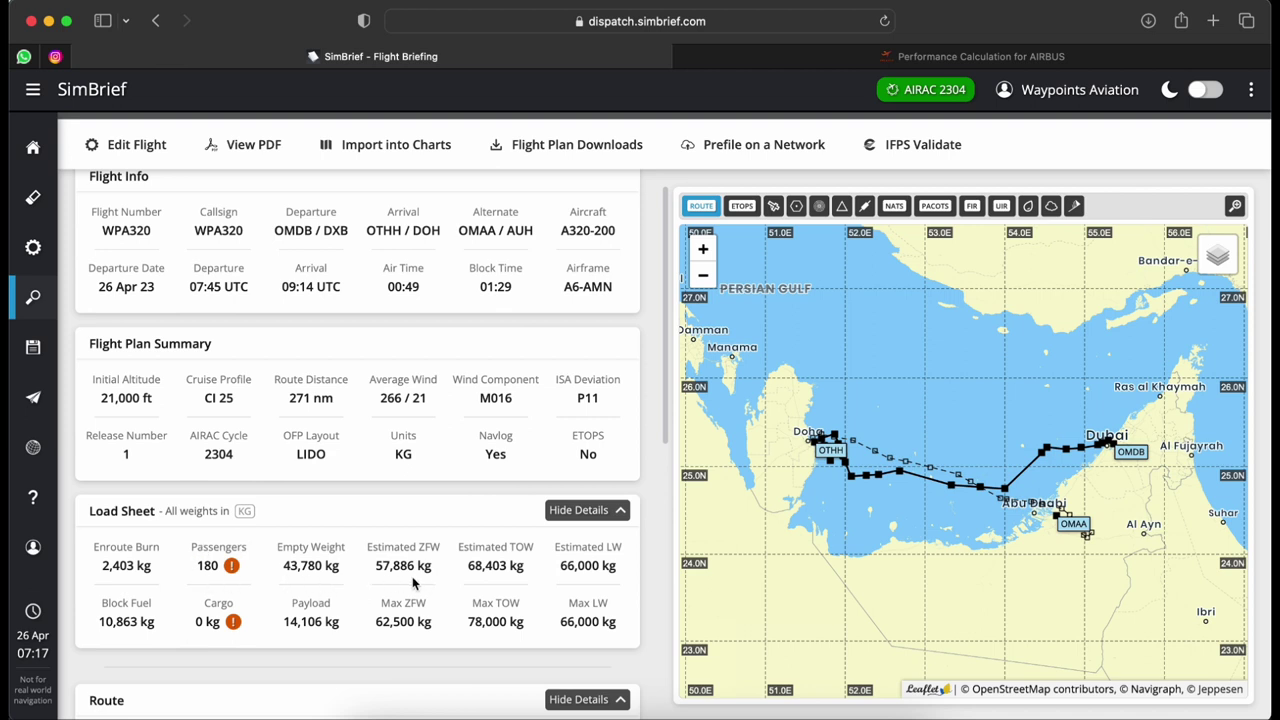
{"action": "scroll", "coordinate": [413, 583], "scroll_direction": "down", "scroll_amount": 1}
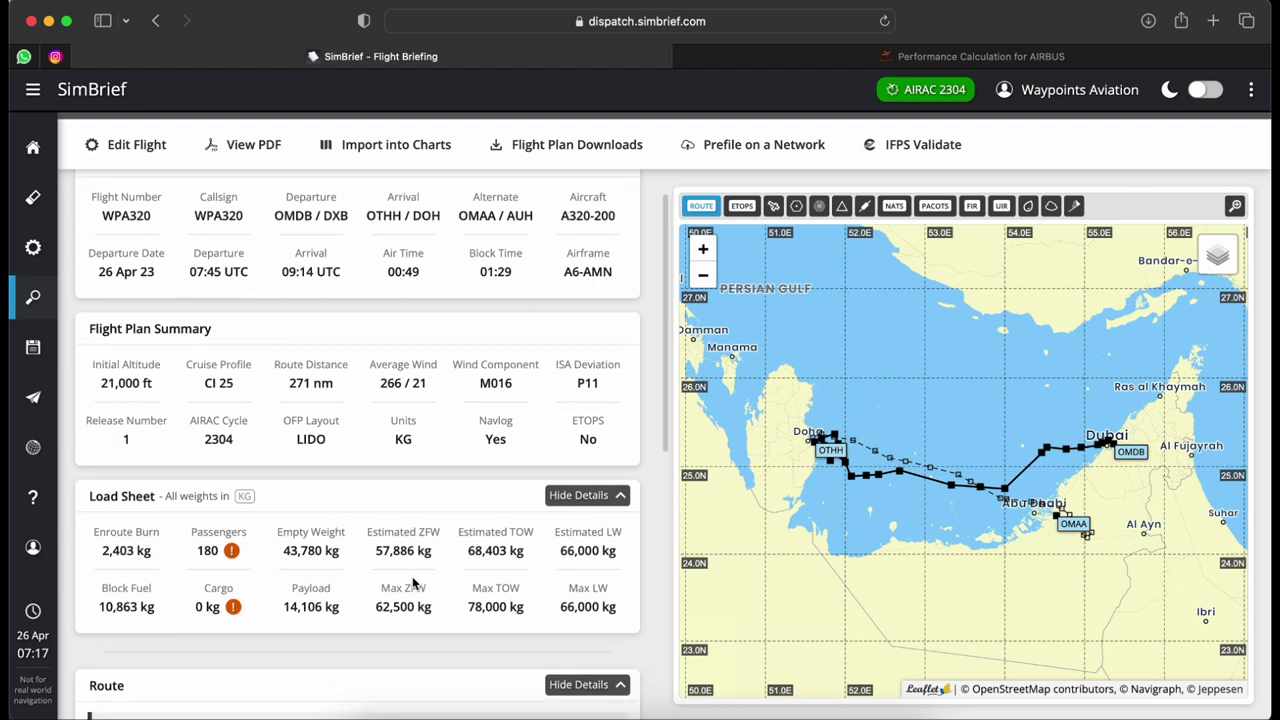
{"action": "scroll", "coordinate": [413, 583], "scroll_direction": "down", "scroll_amount": 2}
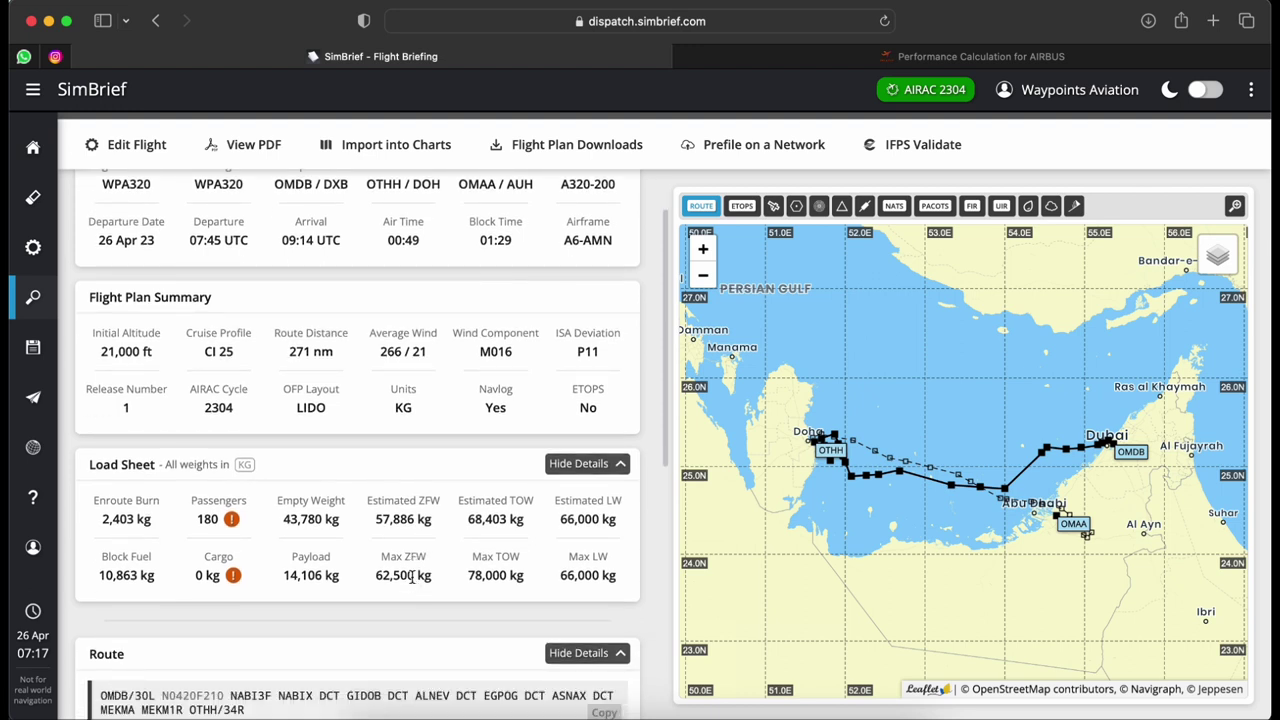
{"action": "scroll", "coordinate": [411, 577], "scroll_direction": "up", "scroll_amount": 1}
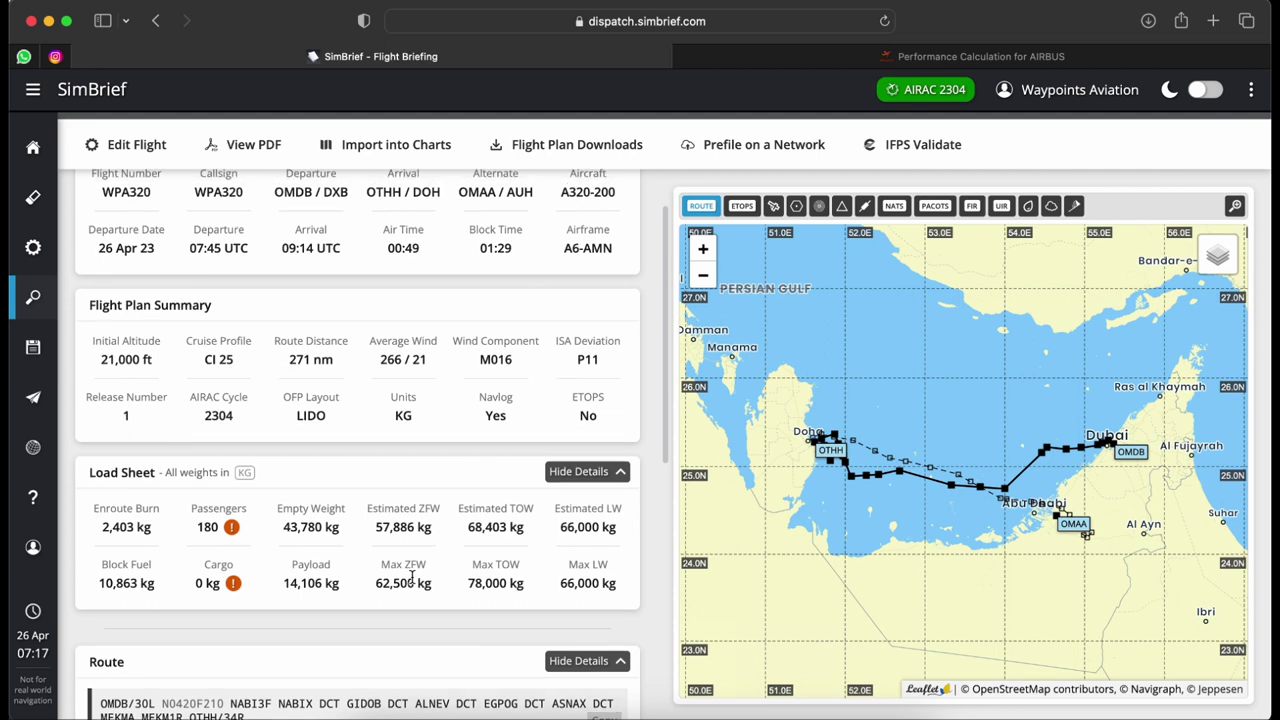
{"action": "scroll", "coordinate": [411, 577], "scroll_direction": "down", "scroll_amount": 2}
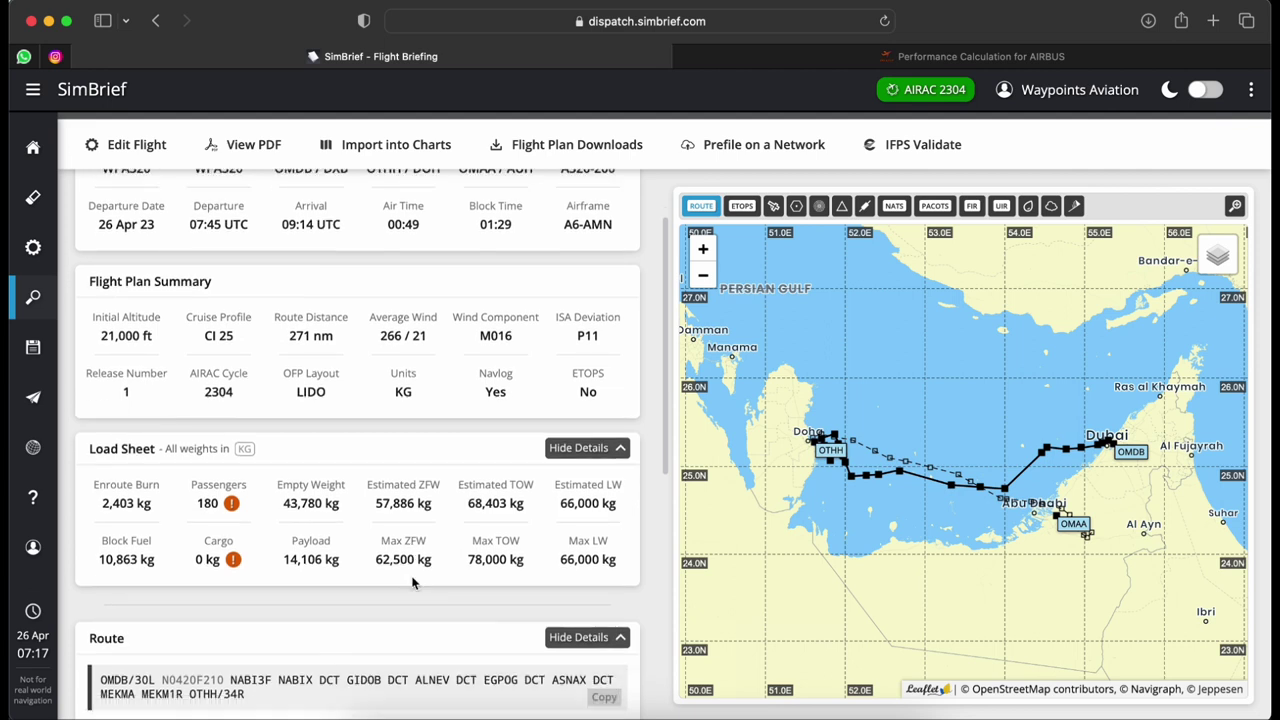
{"action": "scroll", "coordinate": [412, 583], "scroll_direction": "down", "scroll_amount": 1}
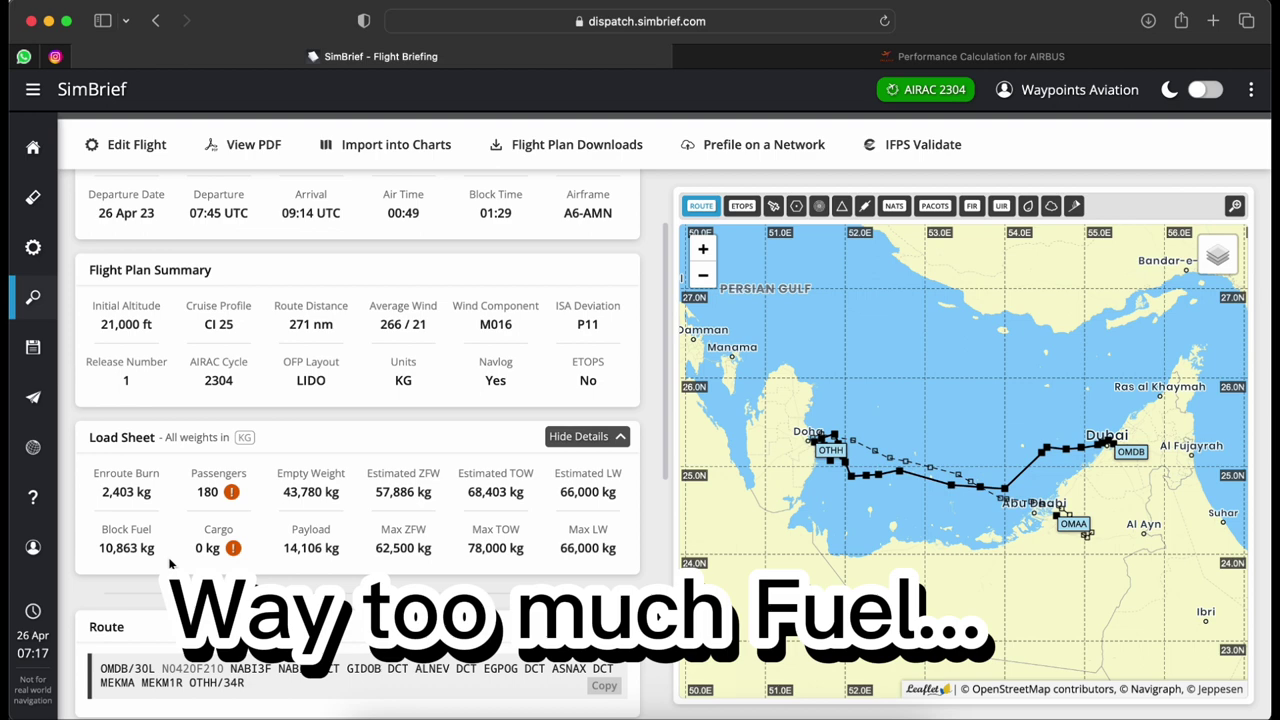
{"action": "scroll", "coordinate": [418, 481], "scroll_direction": "up", "scroll_amount": 2}
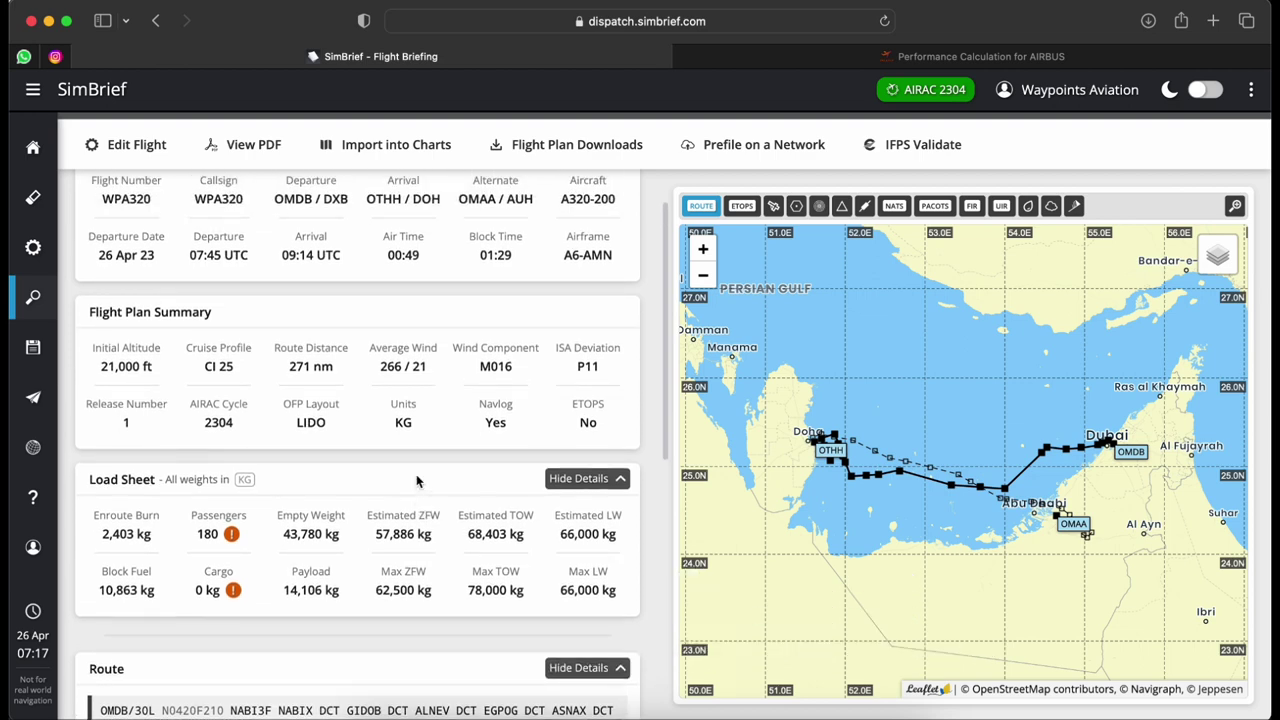
{"action": "scroll", "coordinate": [418, 481], "scroll_direction": "up", "scroll_amount": 1}
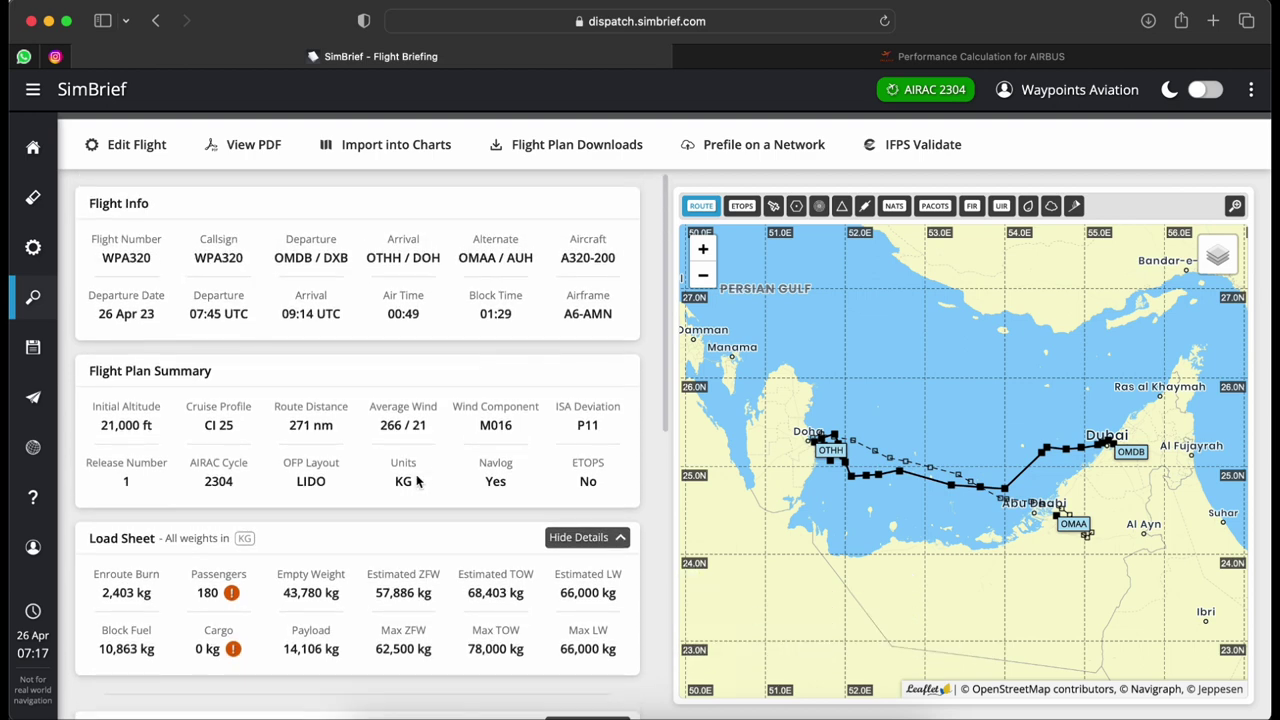
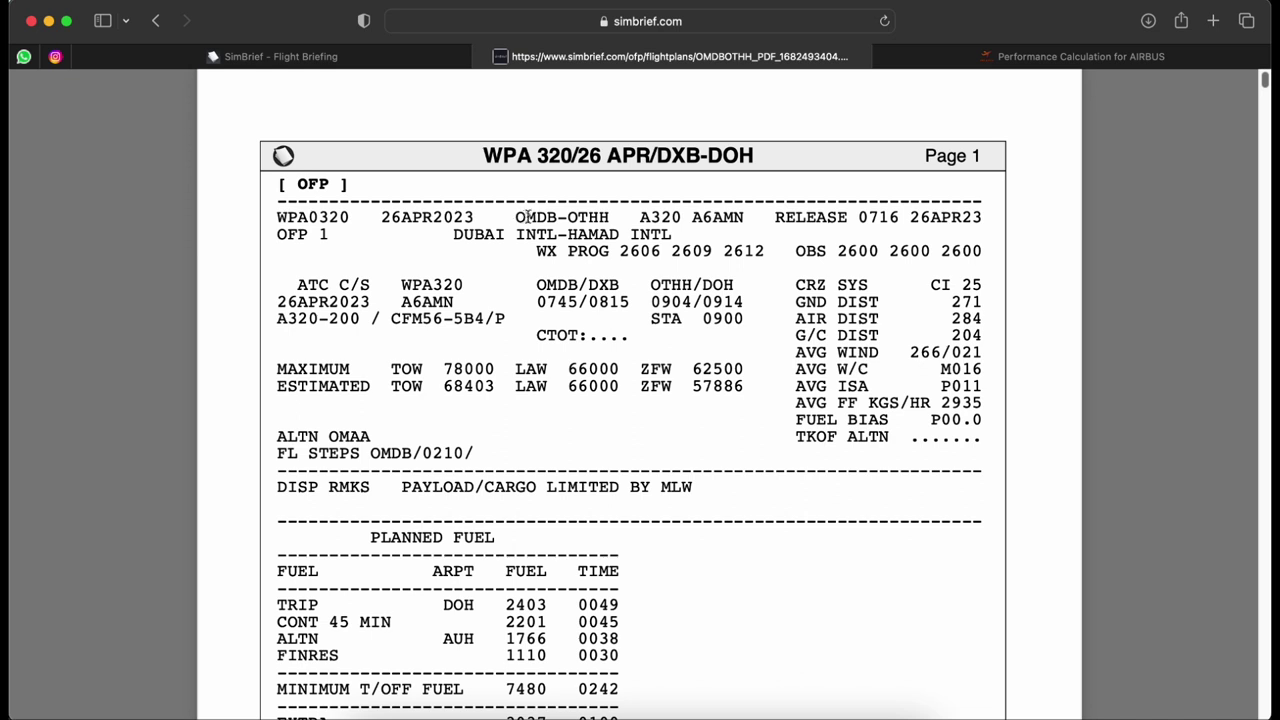
- Examine the first page of the PDF flight plan, covering the OMDB-OTHH header, maximum and estimated weights, and planned fuel
{"action": "left_click_drag", "start_coordinate": [513, 218], "coordinate": [624, 218]}
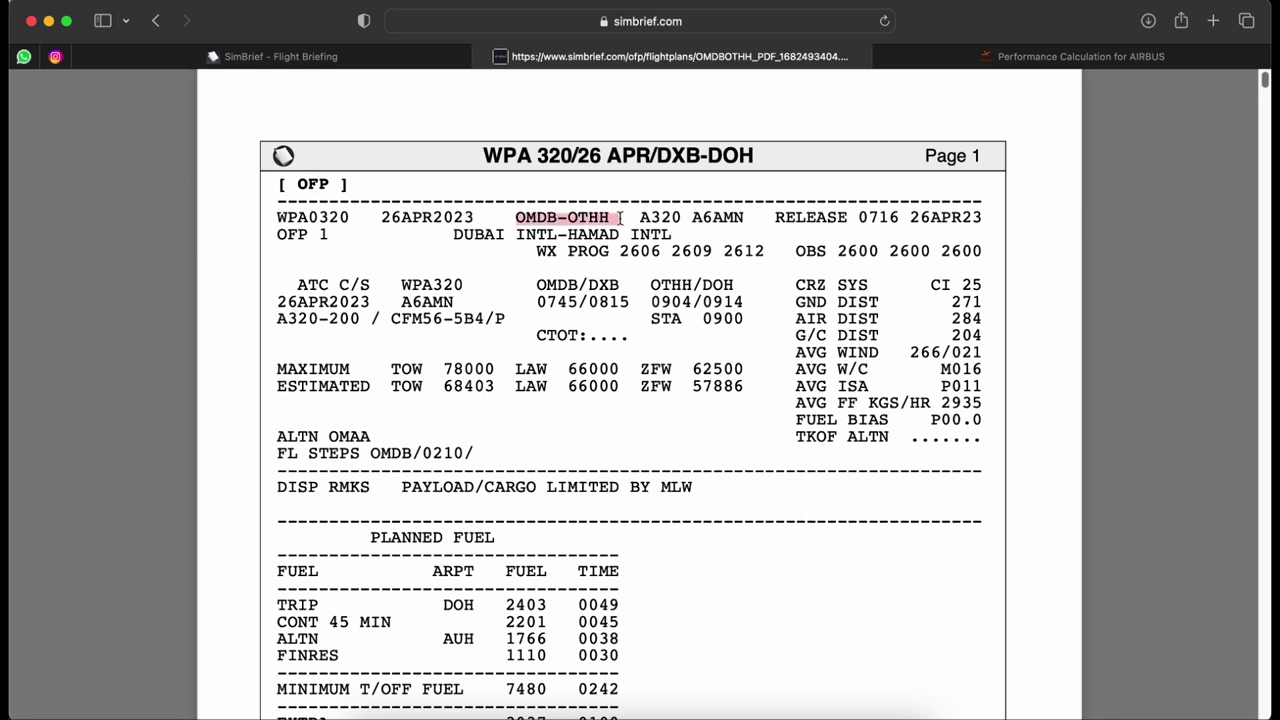
{"action": "left_click", "coordinate": [622, 218]}
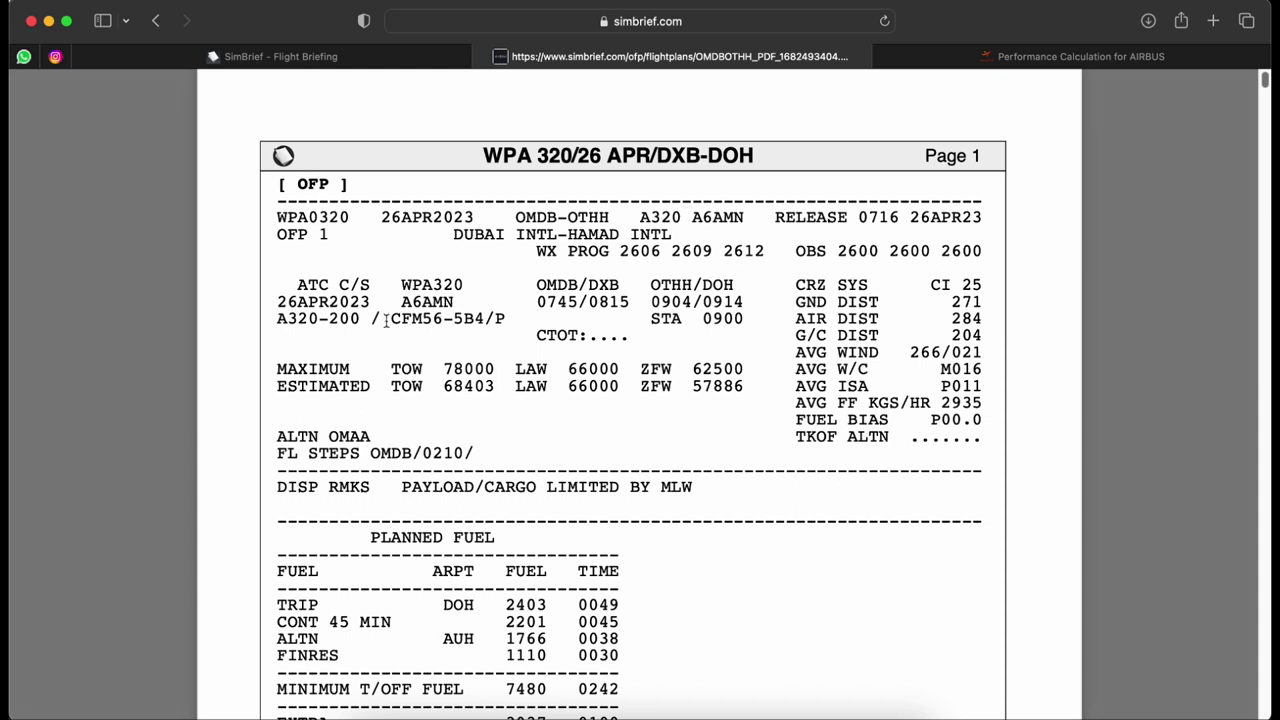
{"action": "scroll", "coordinate": [488, 334], "scroll_direction": "down", "scroll_amount": 1}
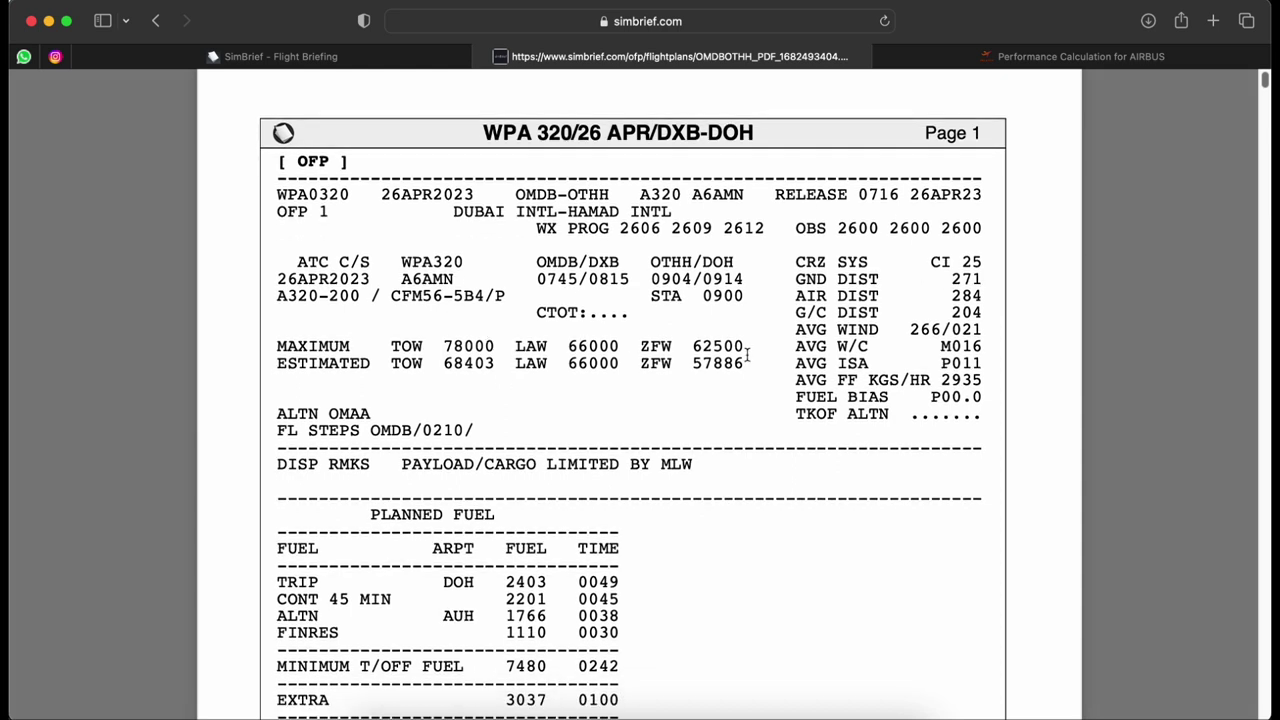
{"action": "scroll", "coordinate": [692, 346], "scroll_direction": "down", "scroll_amount": 2}
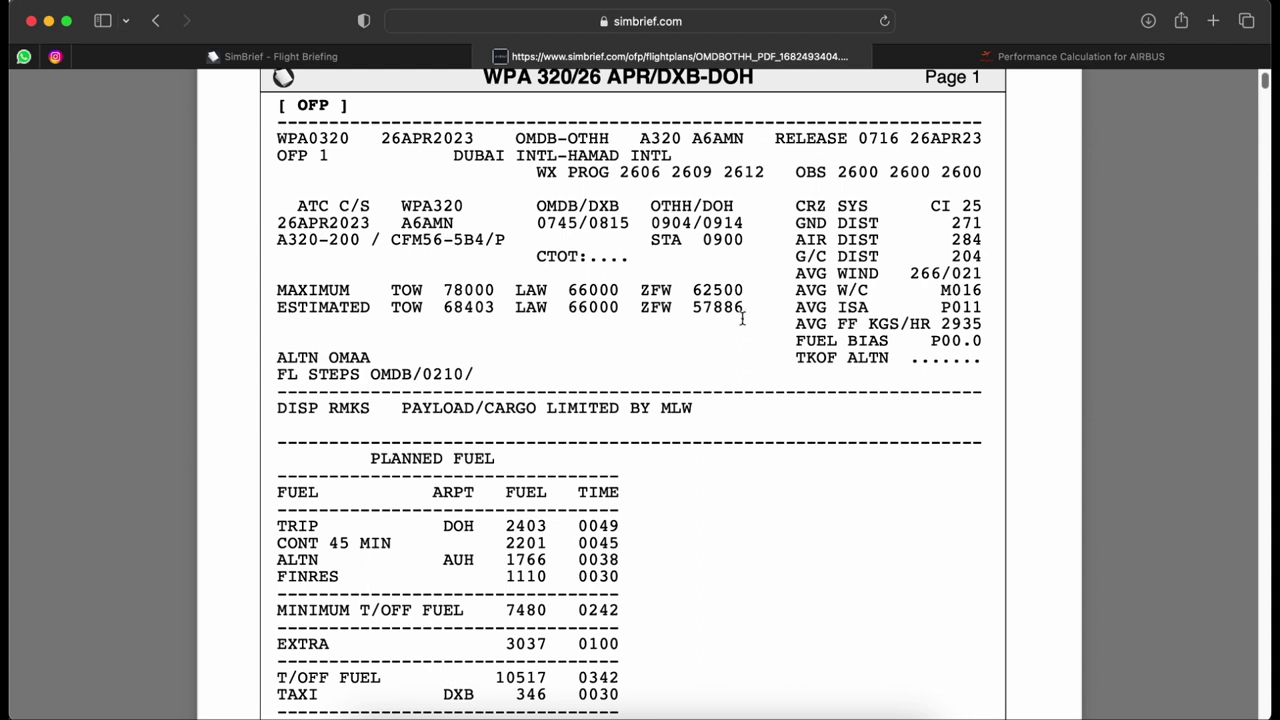
{"action": "scroll", "coordinate": [712, 324], "scroll_direction": "down", "scroll_amount": 2}
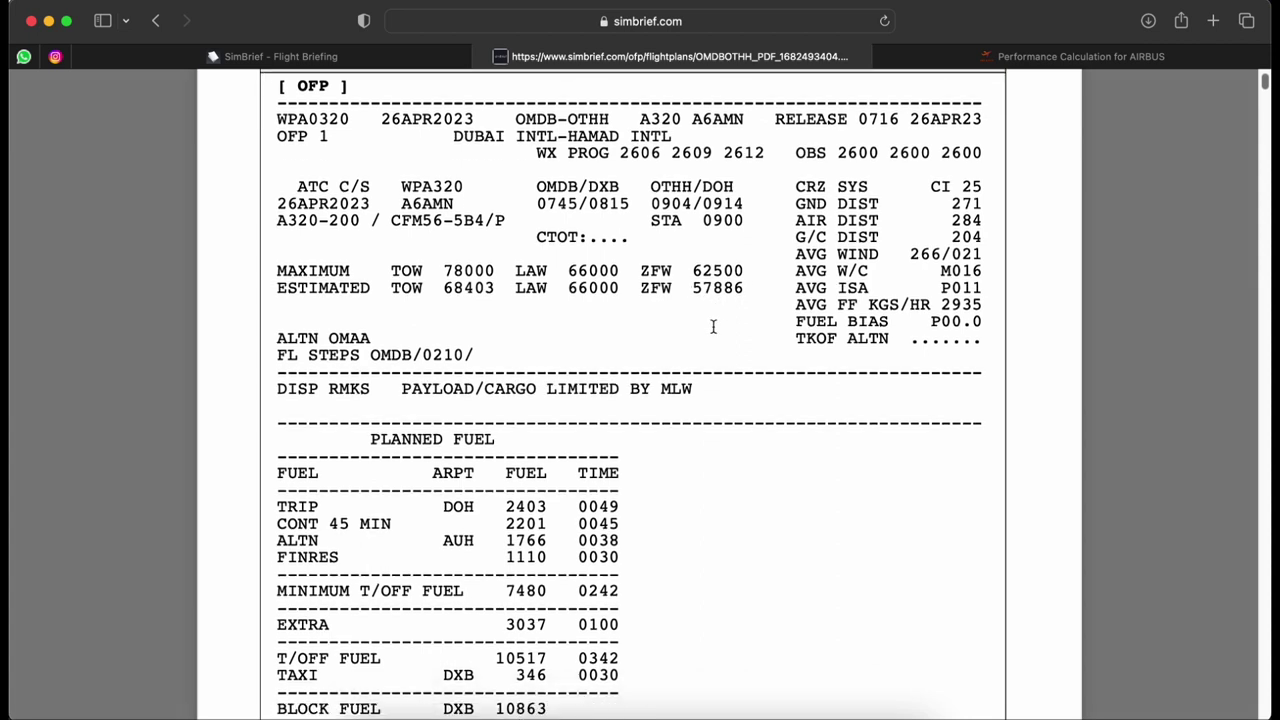
{"action": "scroll", "coordinate": [713, 326], "scroll_direction": "down", "scroll_amount": 2}
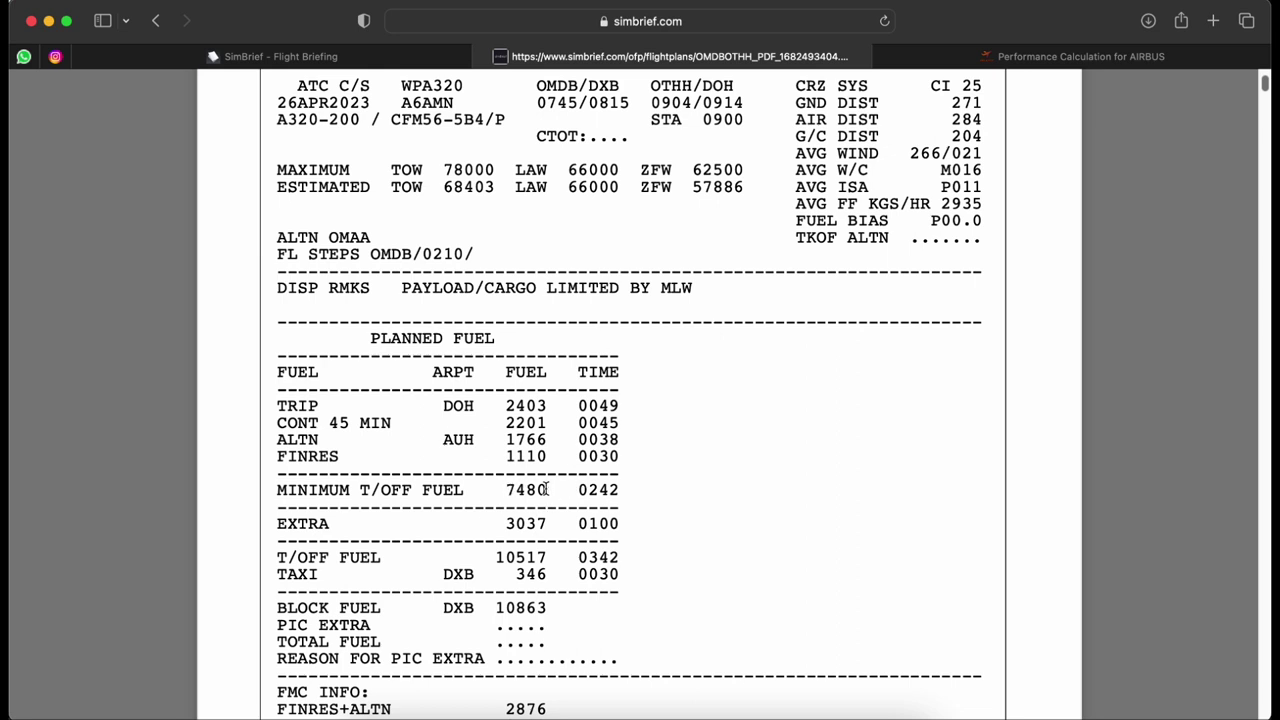
{"action": "scroll", "coordinate": [546, 487], "scroll_direction": "down", "scroll_amount": 1}
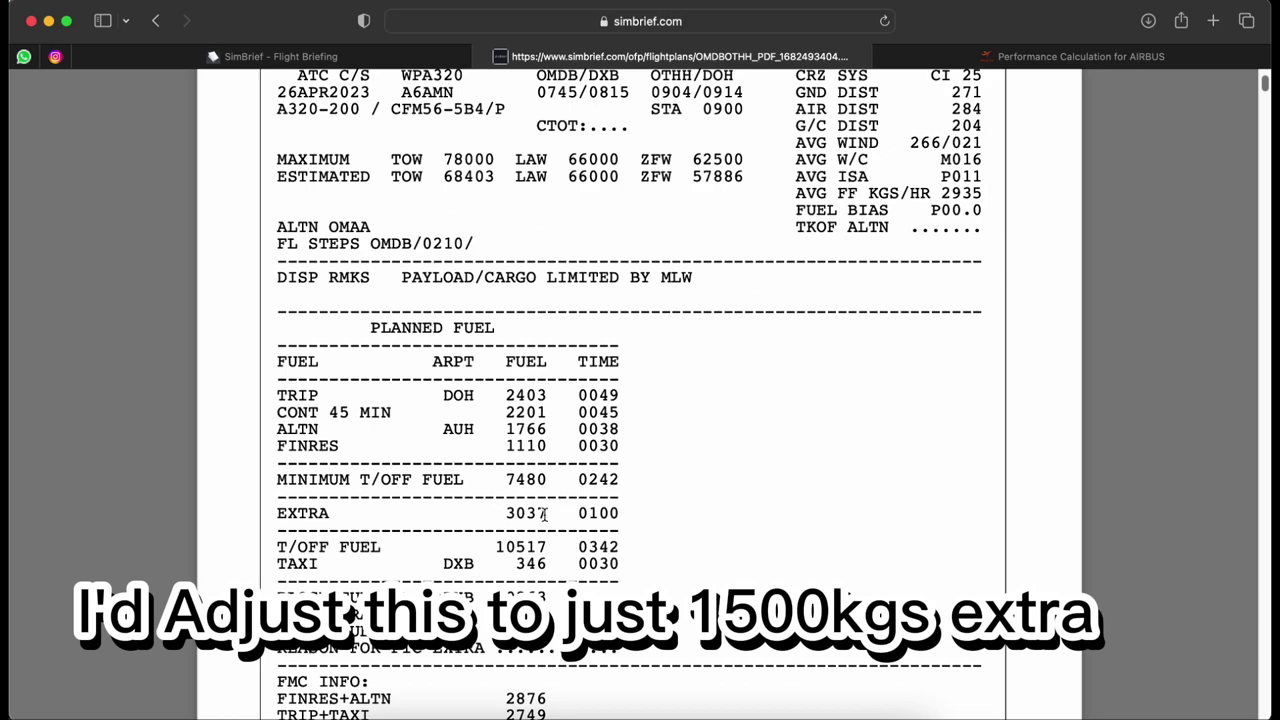
- Read the alternate route to OMAA and the OMDB to OTHH routing on page 2 of the flight plan
{"action": "scroll", "coordinate": [544, 514], "scroll_direction": "down", "scroll_amount": 10}
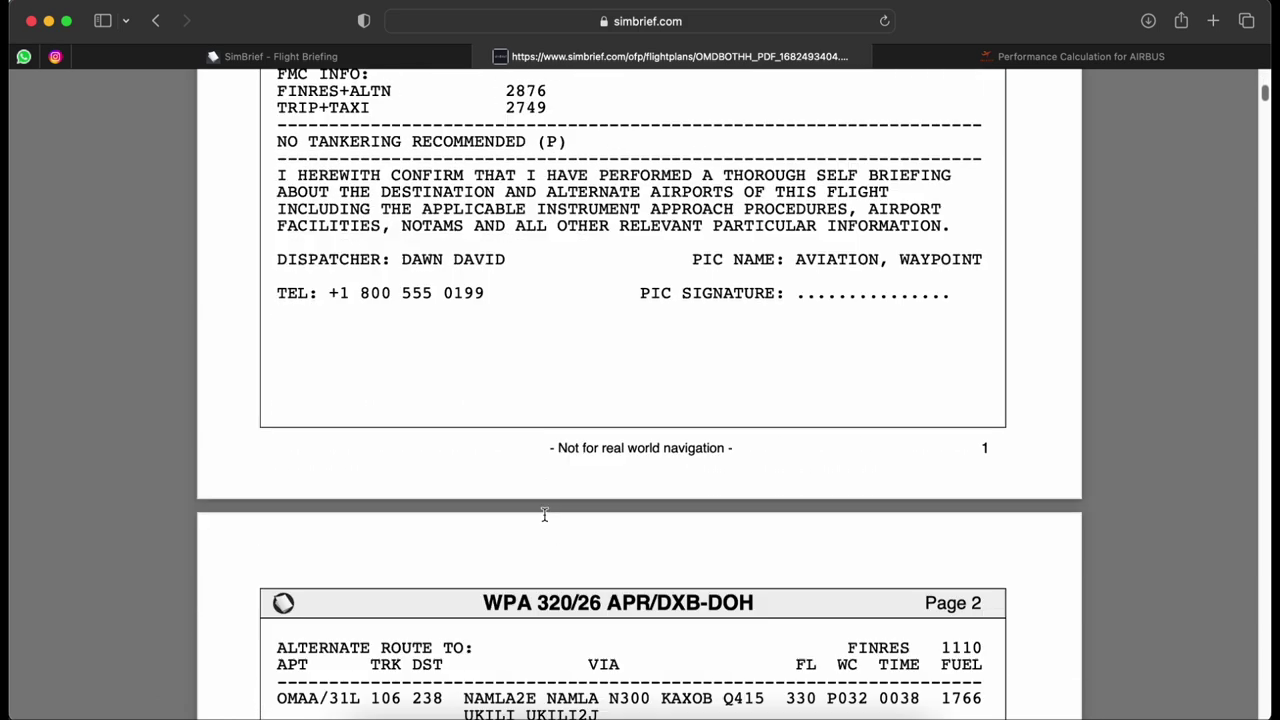
{"action": "scroll", "coordinate": [544, 514], "scroll_direction": "down", "scroll_amount": 7}
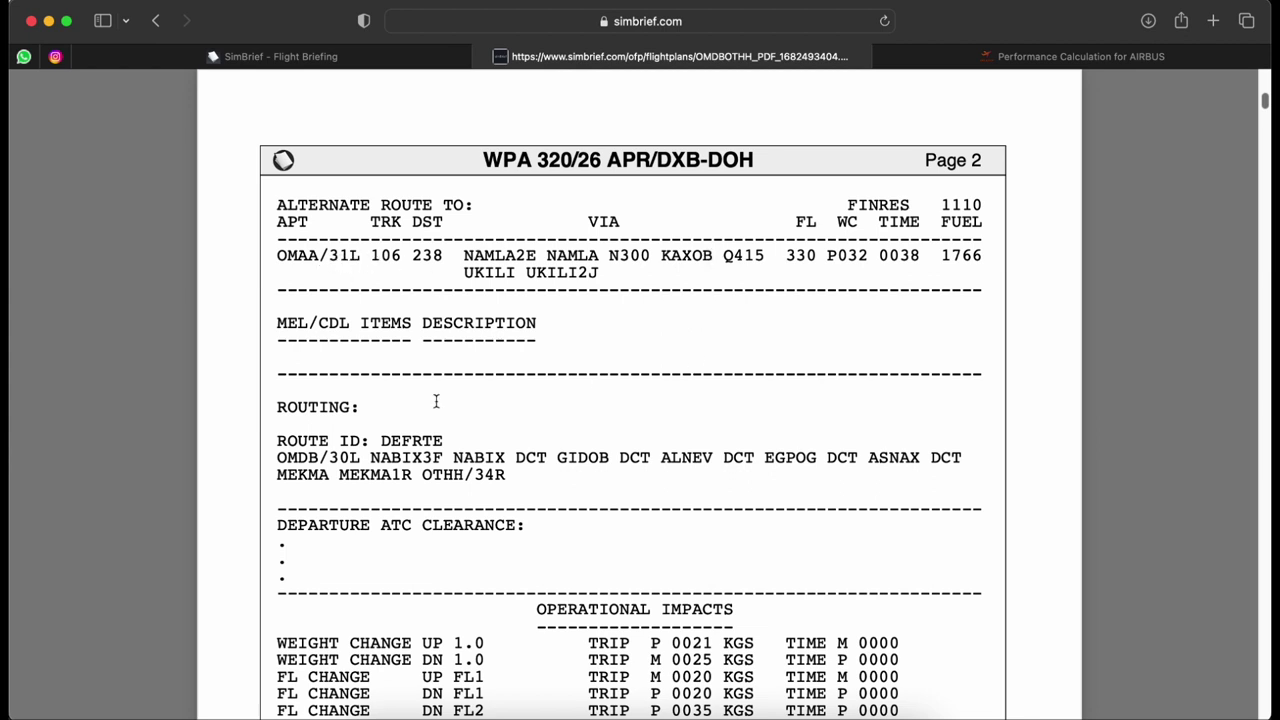
{"action": "scroll", "coordinate": [446, 404], "scroll_direction": "down", "scroll_amount": 1}
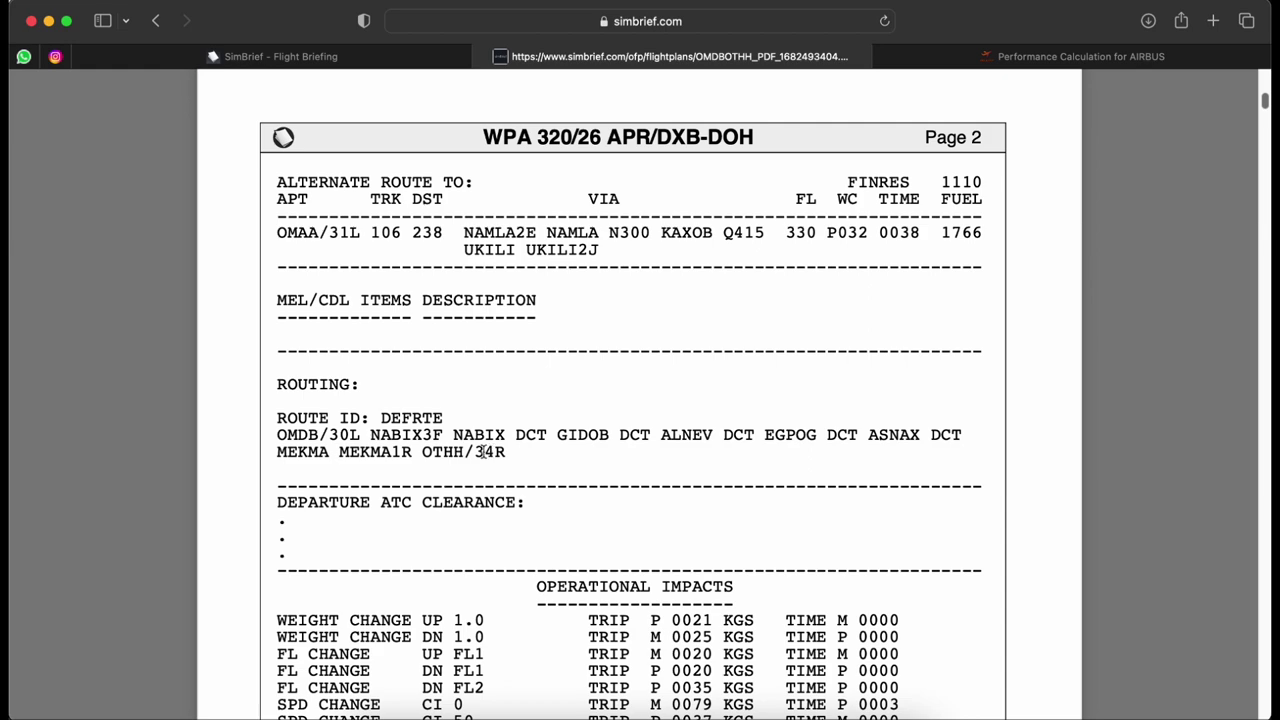
- Return to the flight plan's first page and recheck it alongside the SimBrief briefing
{"action": "scroll", "coordinate": [852, 392], "scroll_direction": "up", "scroll_amount": 10}
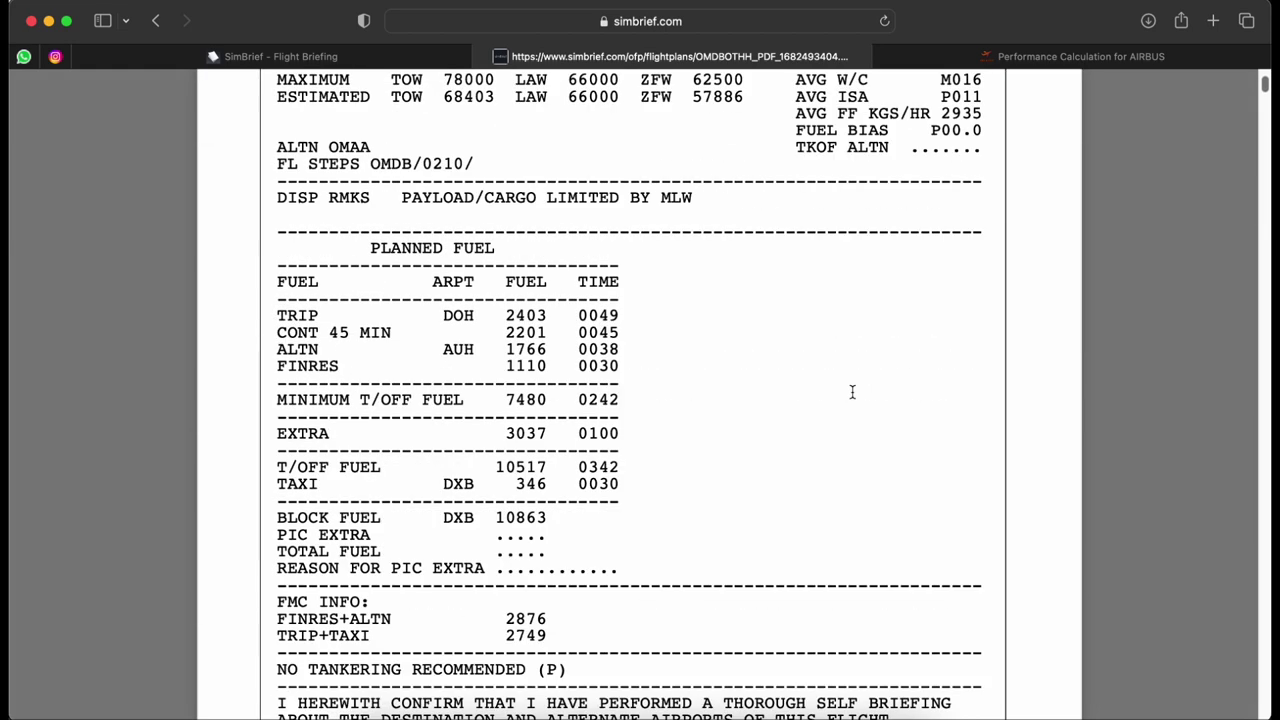
{"action": "scroll", "coordinate": [852, 392], "scroll_direction": "up", "scroll_amount": 3}
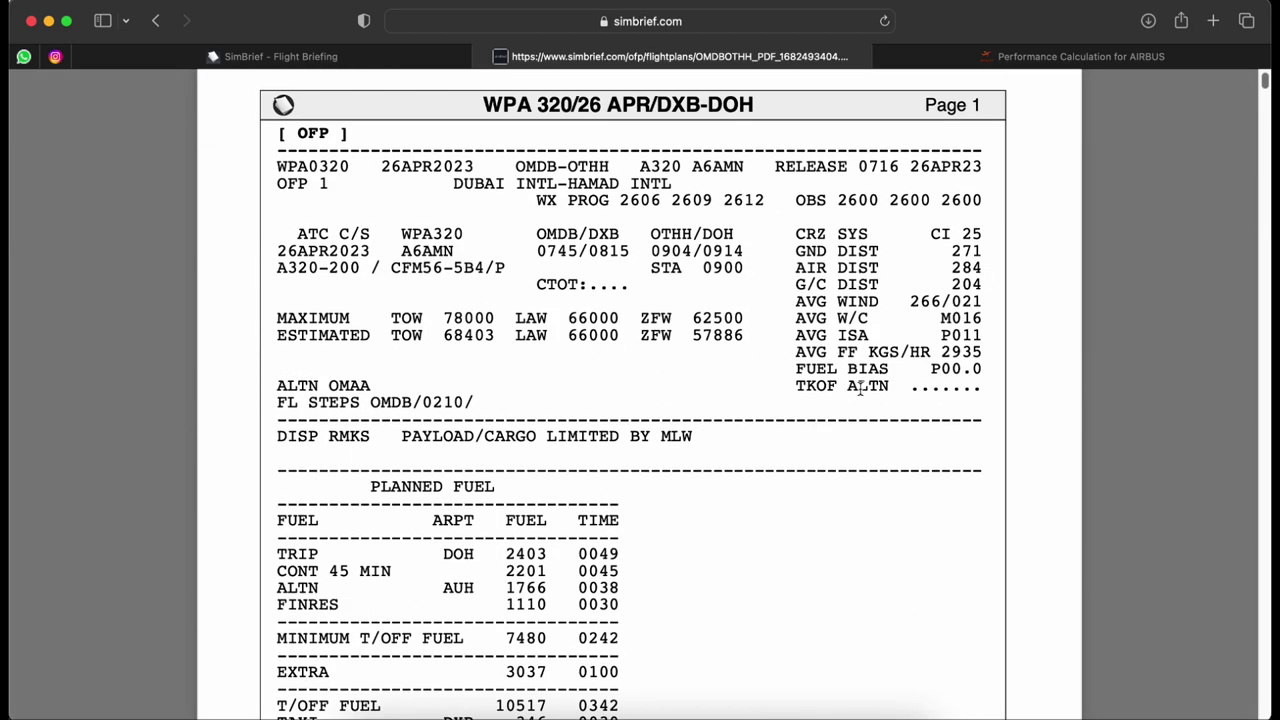
{"action": "left_click", "coordinate": [288, 60]}
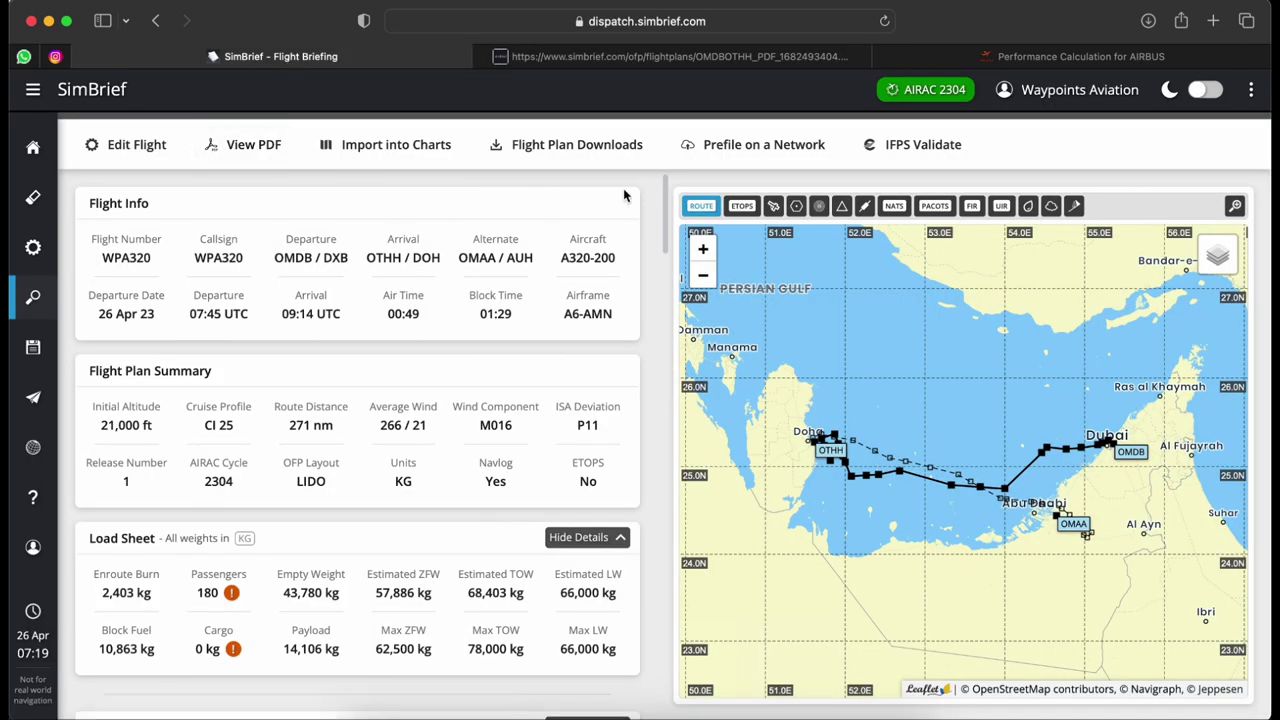
{"action": "left_click", "coordinate": [645, 58]}
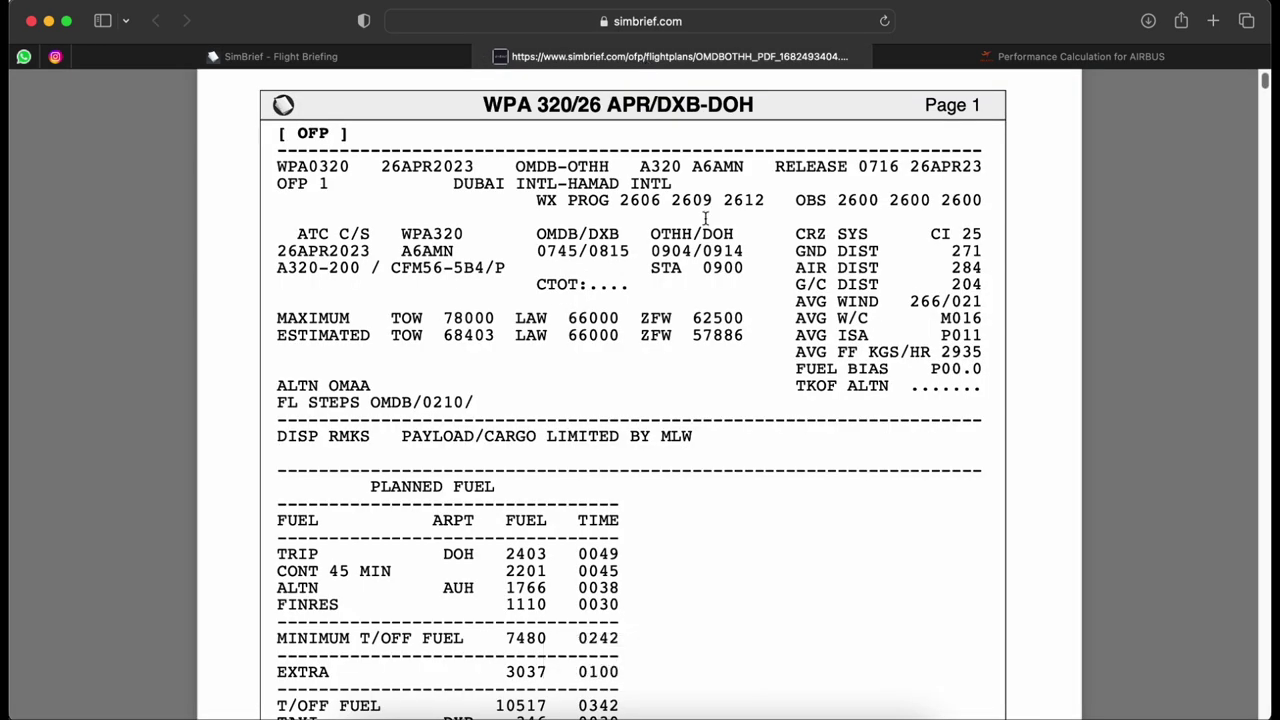
{"action": "scroll", "coordinate": [705, 218], "scroll_direction": "down", "scroll_amount": 1}
{"action": "scroll", "coordinate": [705, 218], "scroll_direction": "up", "scroll_amount": 3}
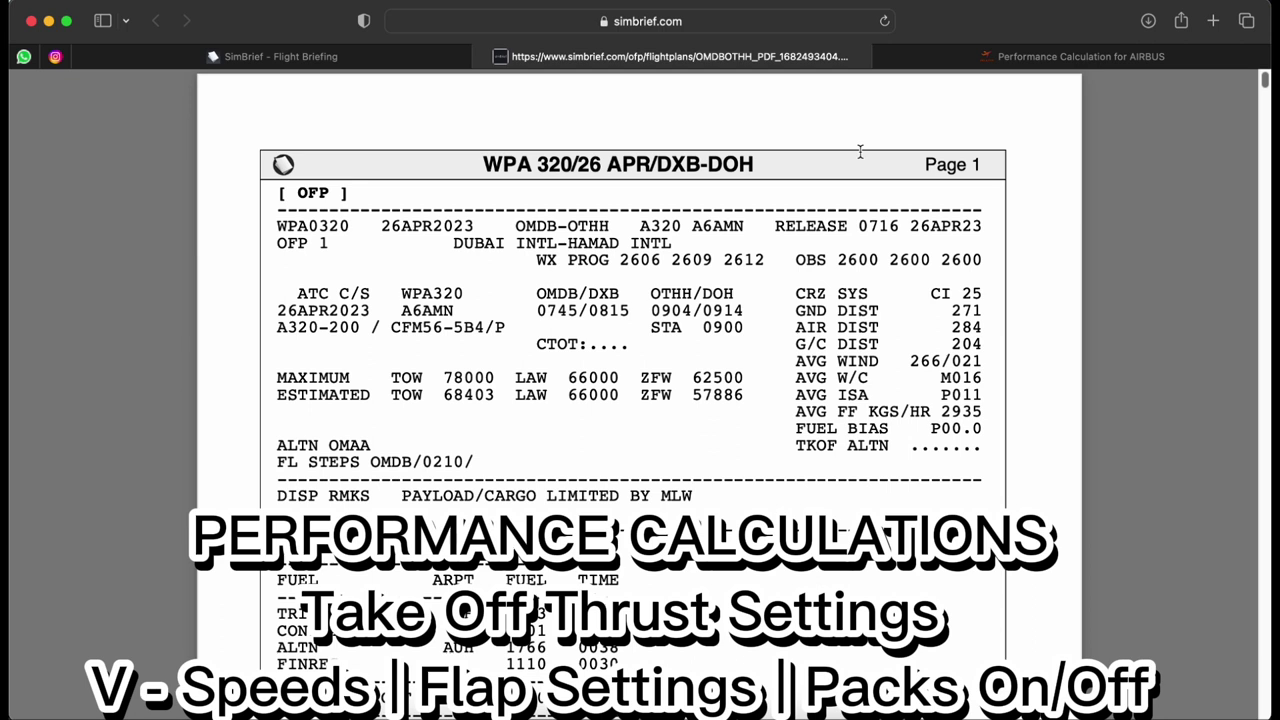
- Switch to the Airbus Performance Calculation page and look over its input form, takeoff display and simulation-only notice
{"action": "left_click", "coordinate": [1058, 64]}
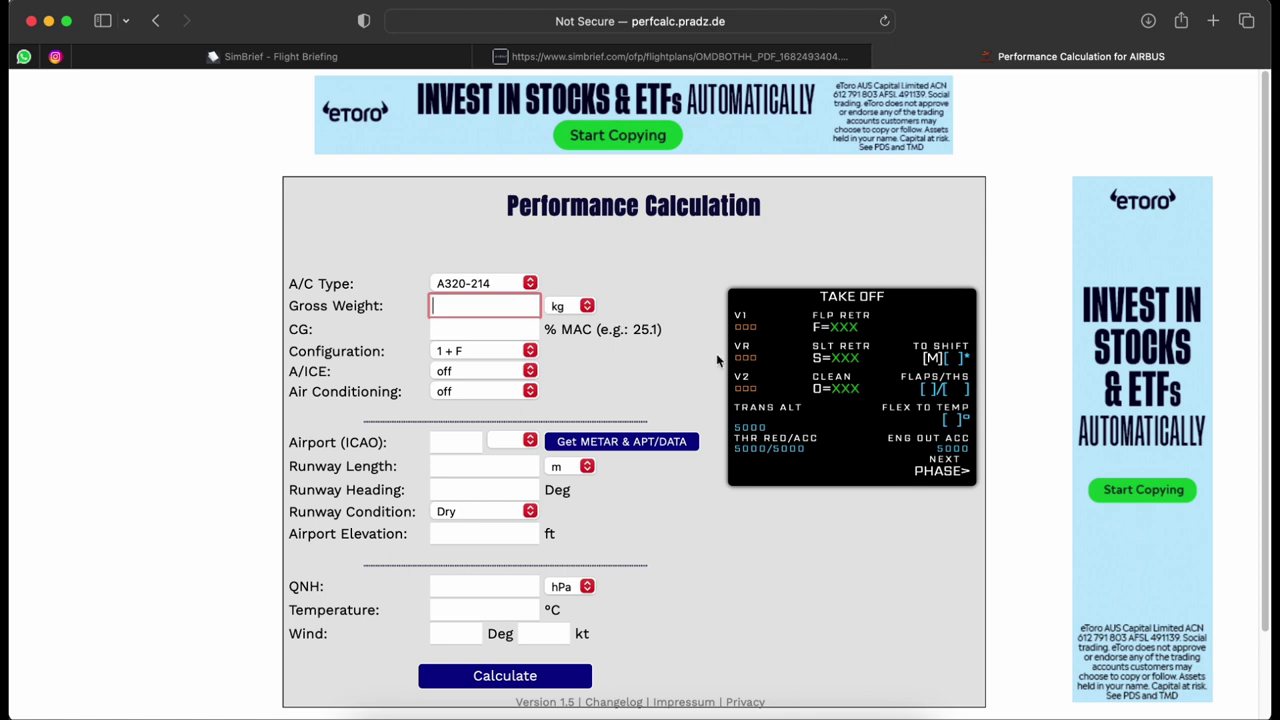
{"action": "scroll", "coordinate": [855, 280], "scroll_direction": "down", "scroll_amount": 1}
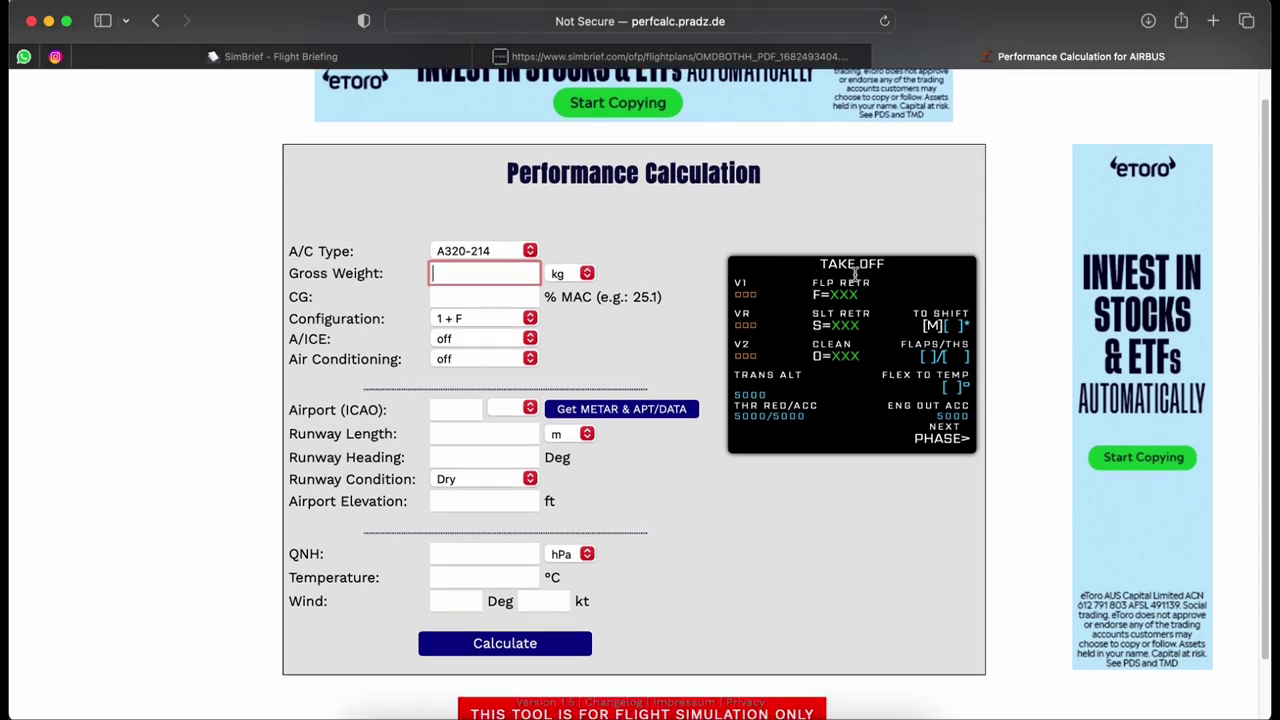
{"action": "scroll", "coordinate": [855, 275], "scroll_direction": "down", "scroll_amount": 2}
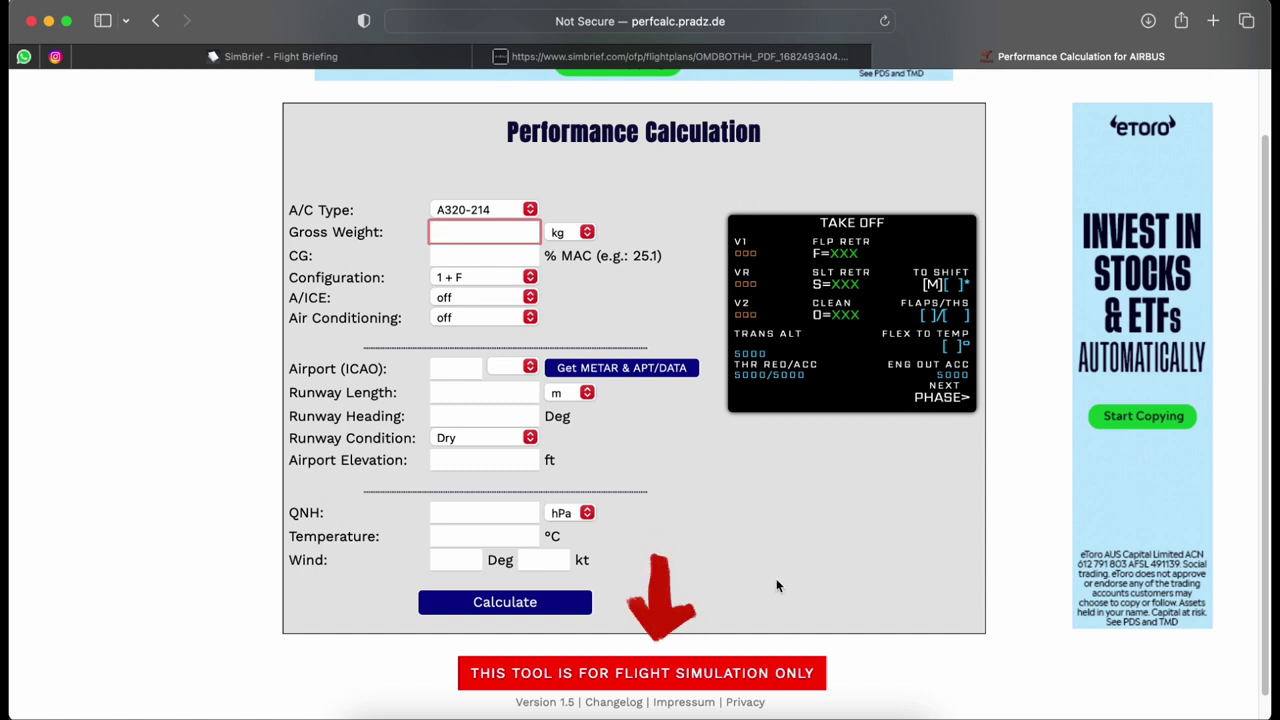
{"action": "scroll", "coordinate": [680, 308], "scroll_direction": "up", "scroll_amount": 3}
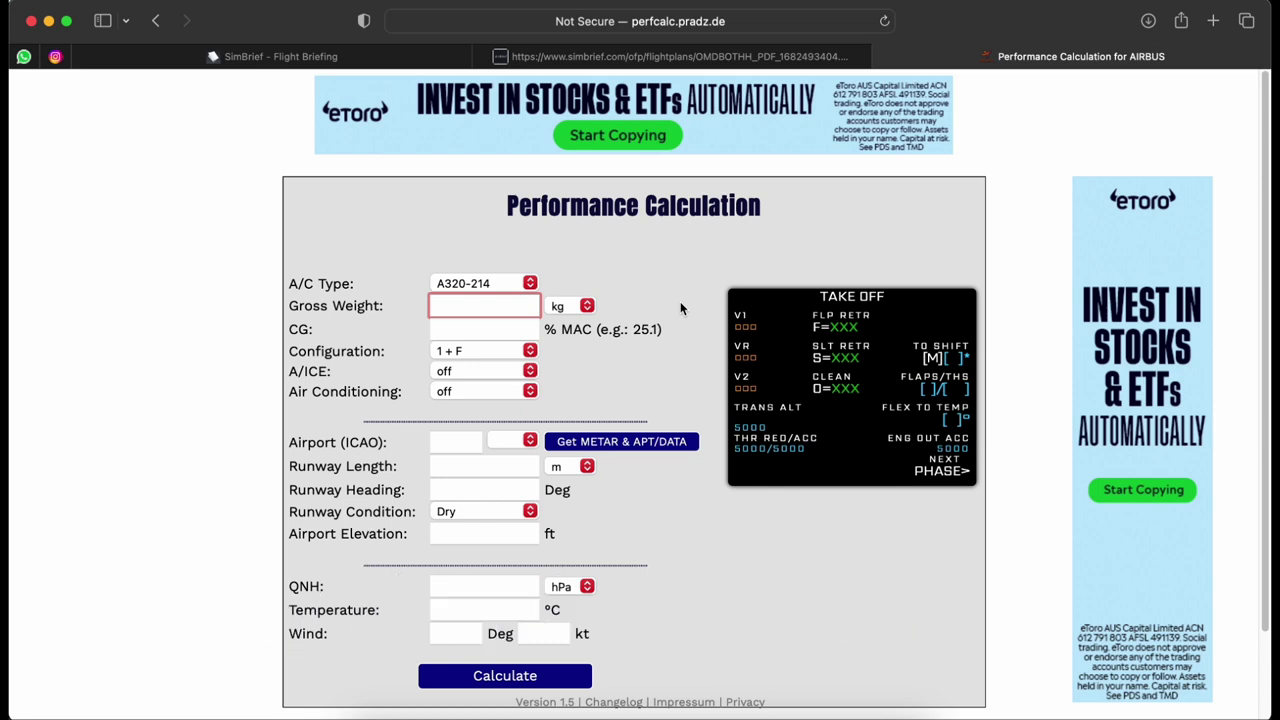
{"action": "scroll", "coordinate": [680, 308], "scroll_direction": "down", "scroll_amount": 1}
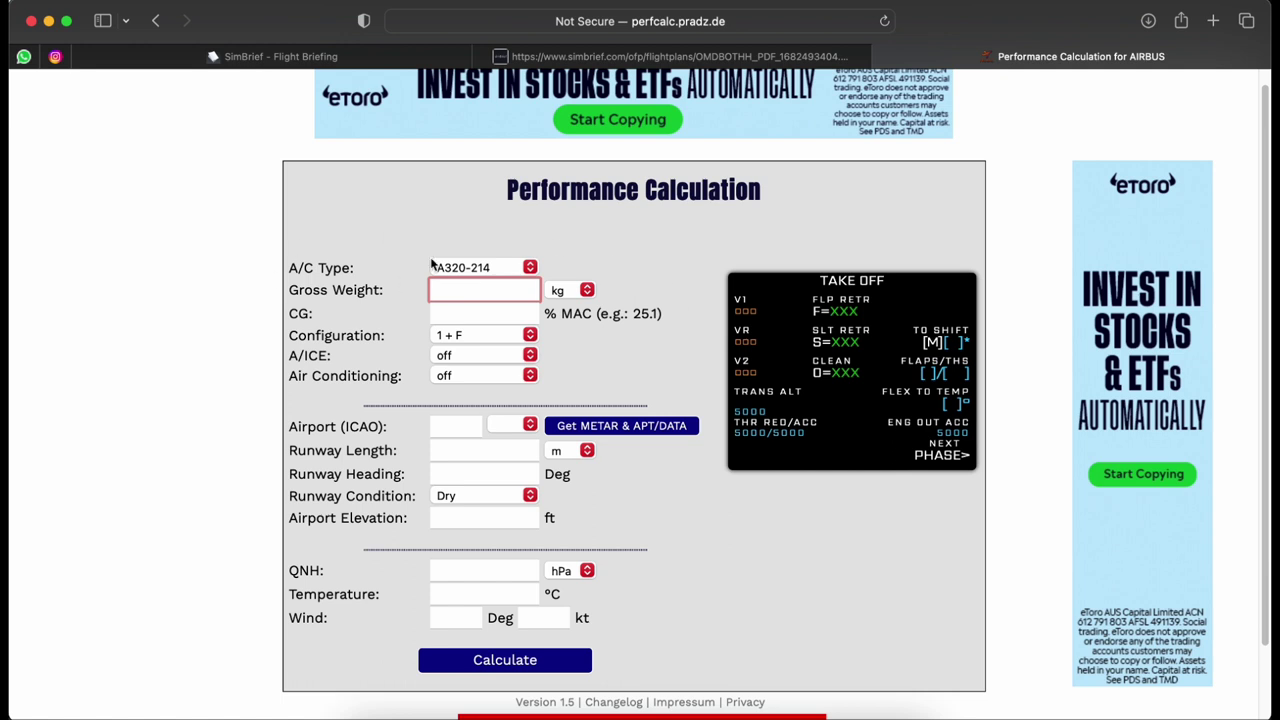
- Check the estimated weights in the flight plan and select A320-214 as the aircraft type in the performance calculator
{"action": "left_click", "coordinate": [632, 57]}
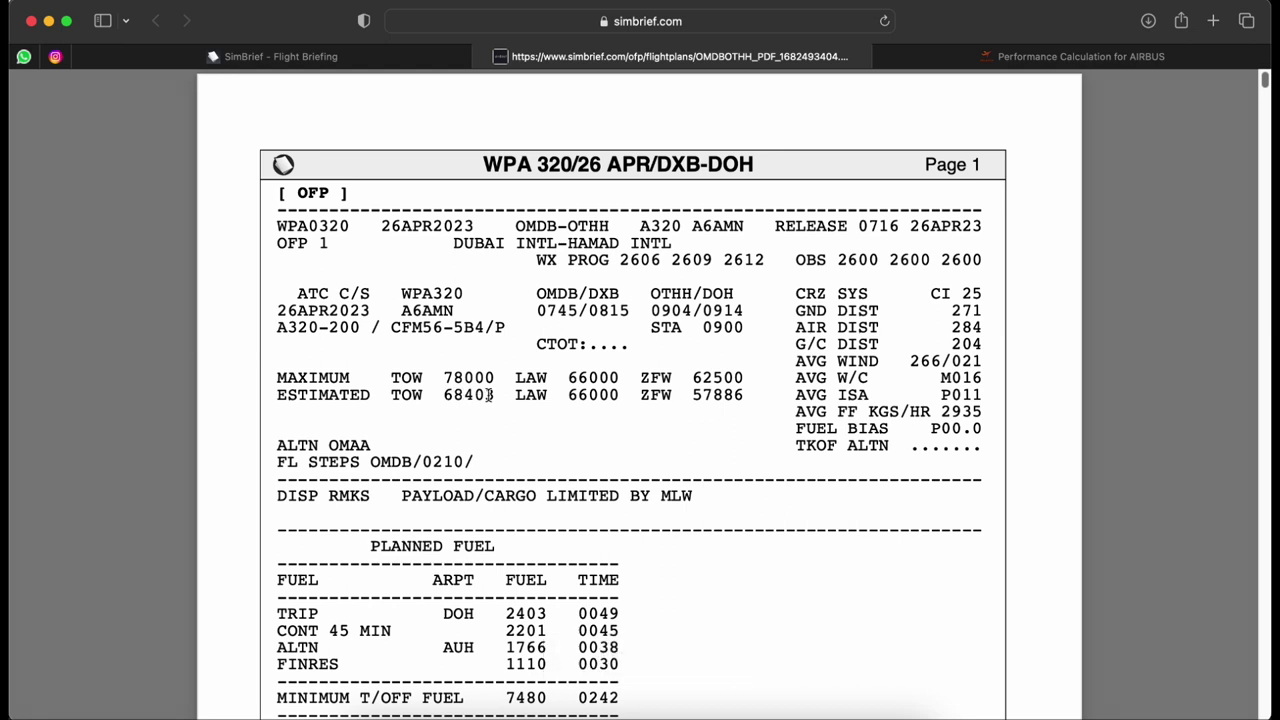
{"action": "left_click", "coordinate": [966, 57]}
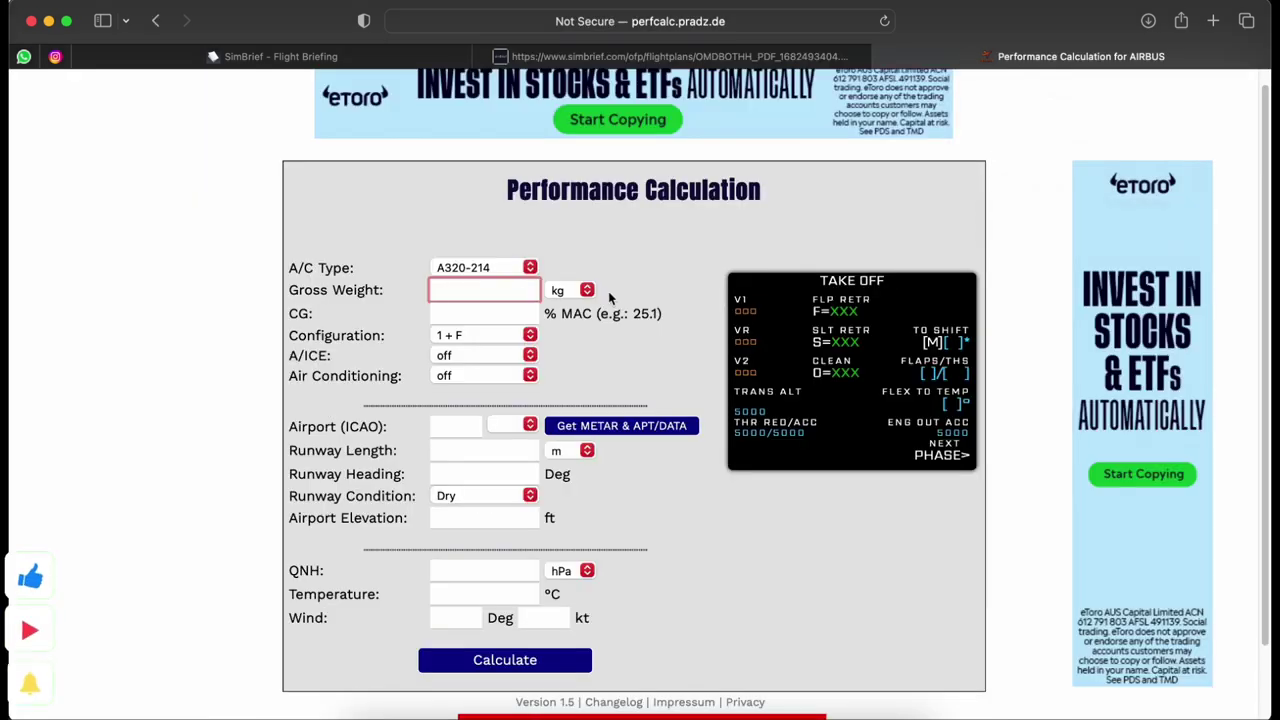
{"action": "left_click", "coordinate": [520, 268]}
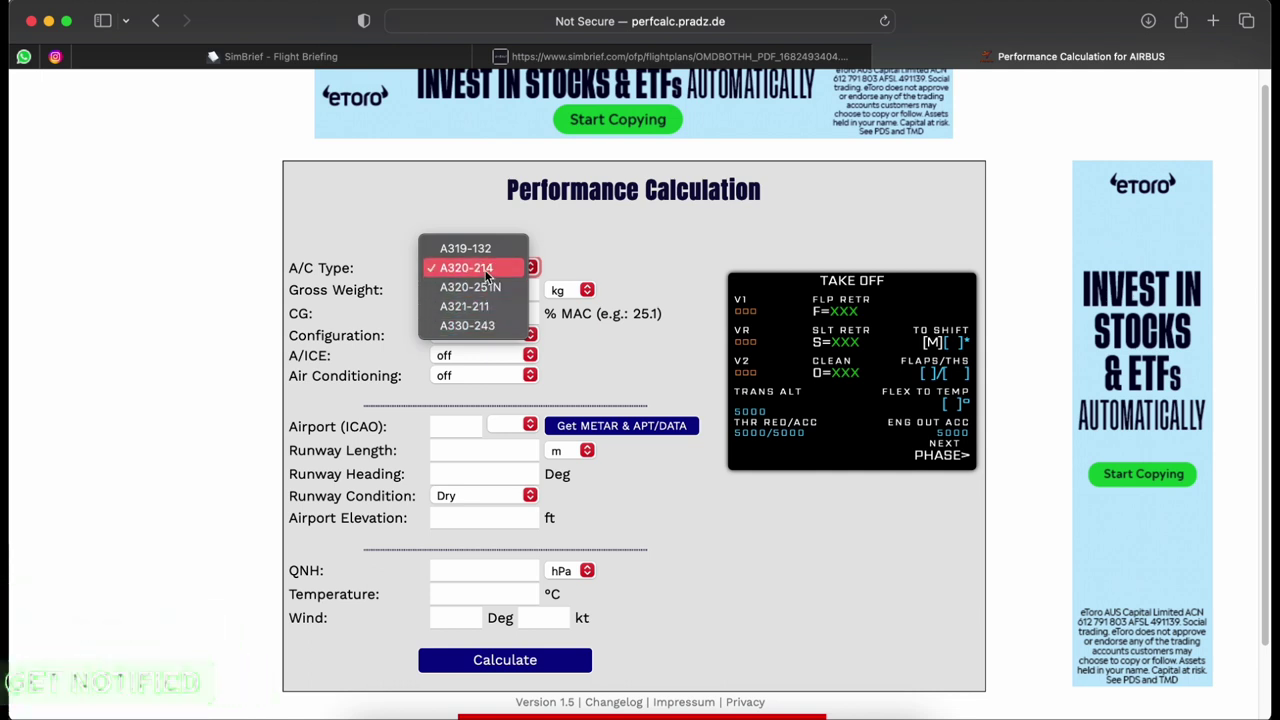
{"action": "left_click", "coordinate": [480, 268]}
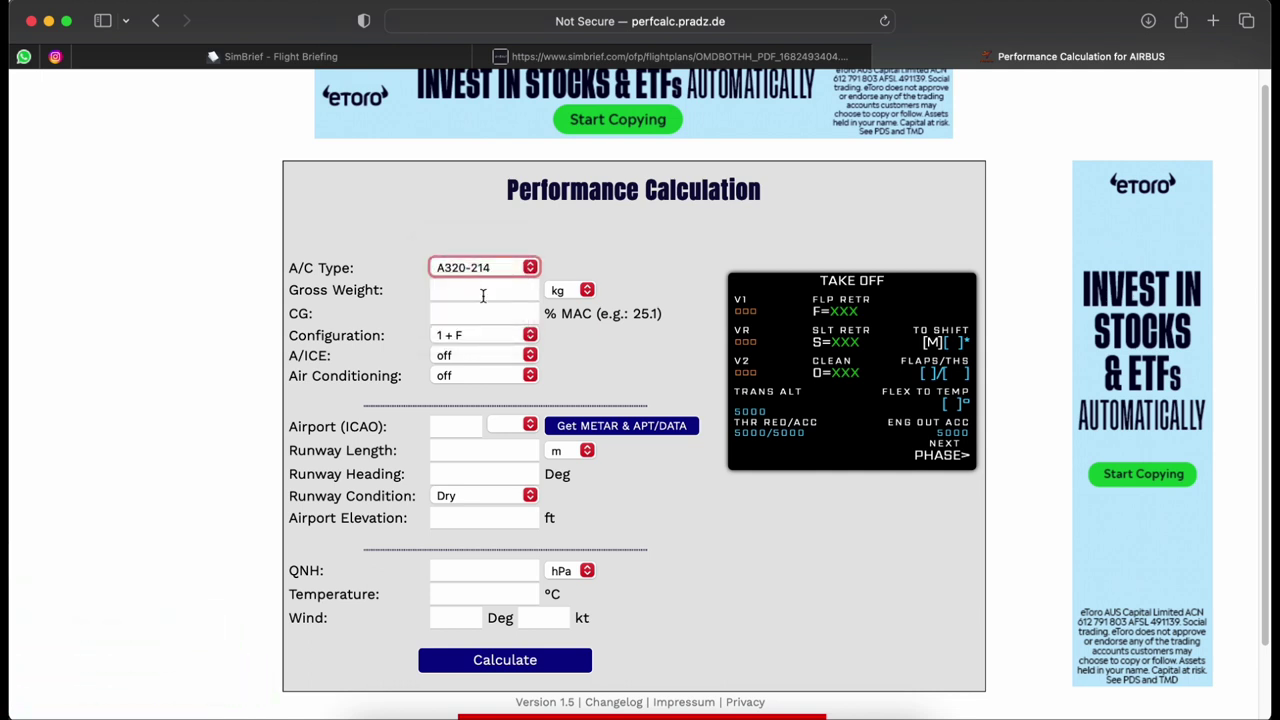
- Copy the estimated takeoff weight 68403 from the flight plan into the performance calculator's gross weight
{"action": "left_click", "coordinate": [483, 292]}
{"action": "left_click", "coordinate": [578, 57]}
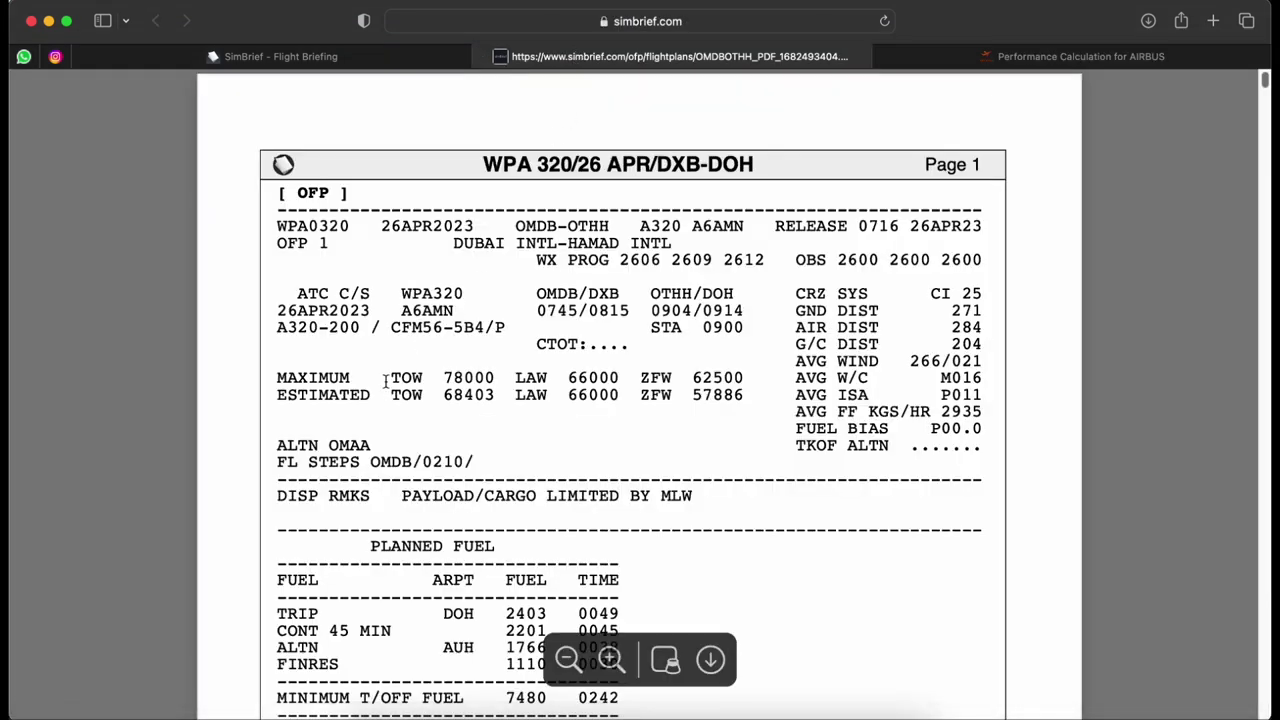
{"action": "left_click_drag", "start_coordinate": [444, 396], "coordinate": [491, 396]}
{"action": "key", "text": "super+c"}
{"action": "left_click", "coordinate": [956, 56]}
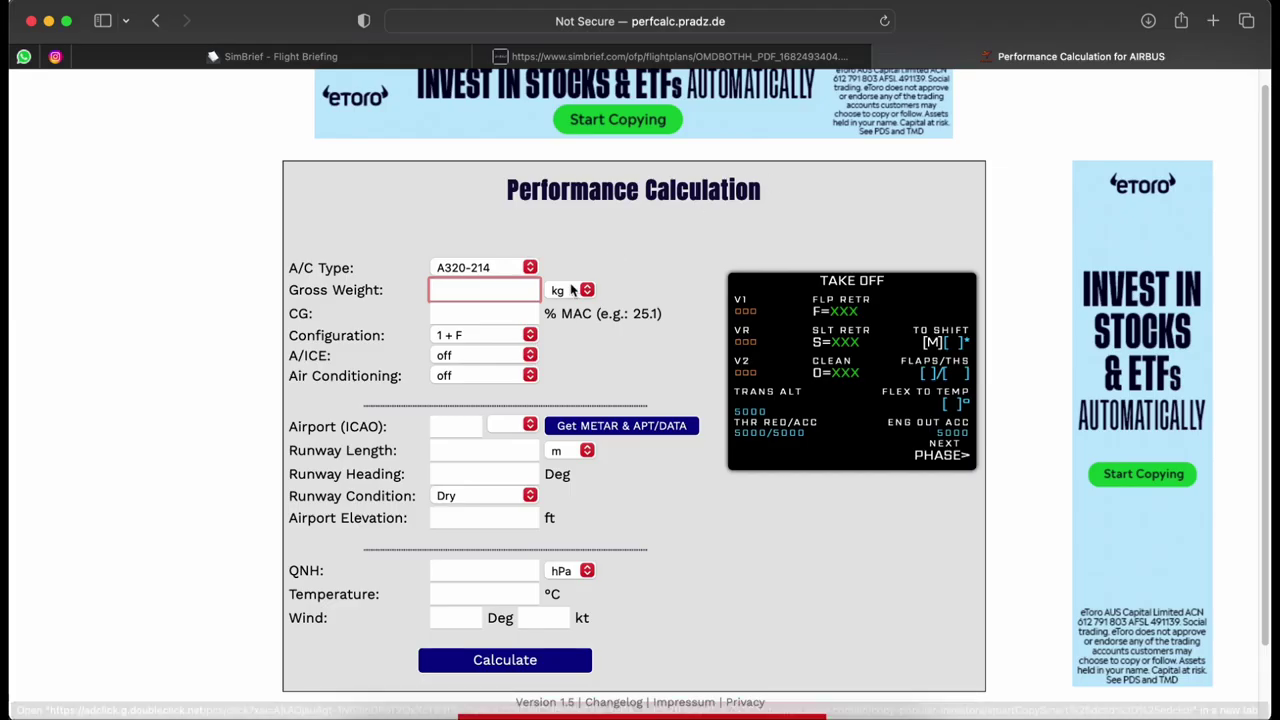
{"action": "key", "text": "super+v"}
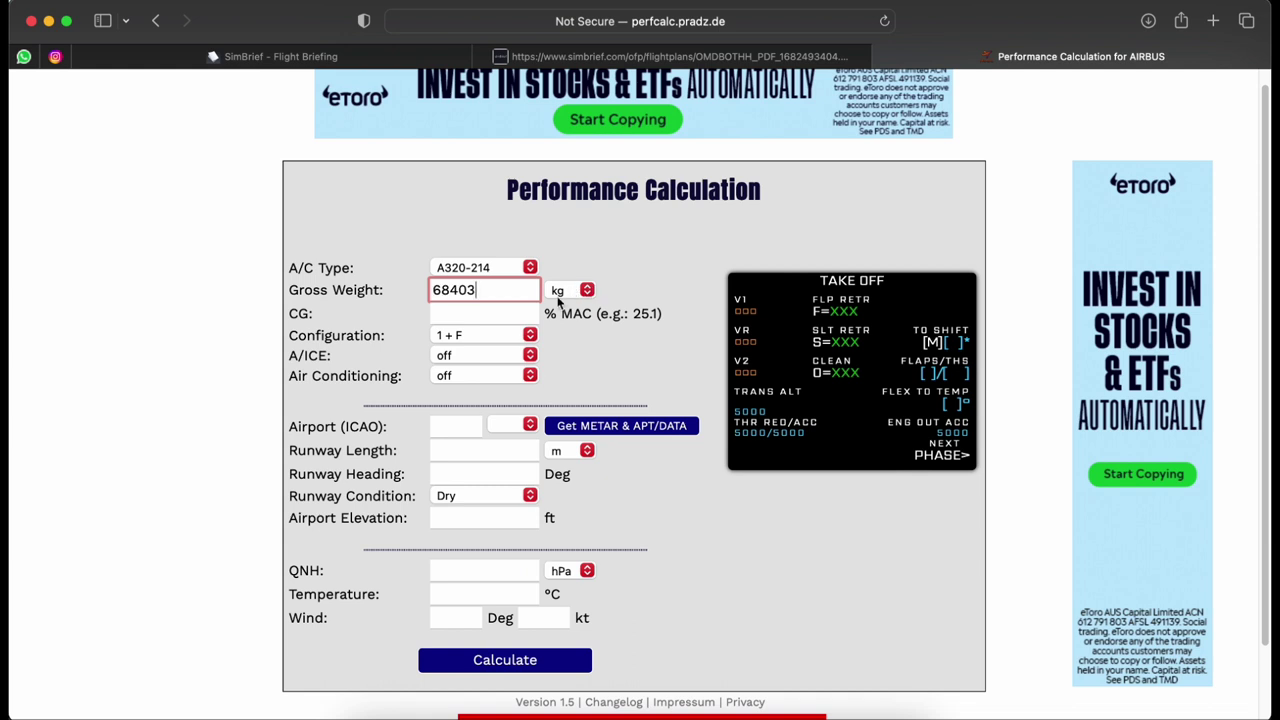
- Set the CG to 28 % MAC, keep configuration 1 + F, and switch the air conditioning on
{"action": "left_click", "coordinate": [494, 316]}
{"action": "scroll", "coordinate": [494, 316], "scroll_direction": "up", "scroll_amount": 1}
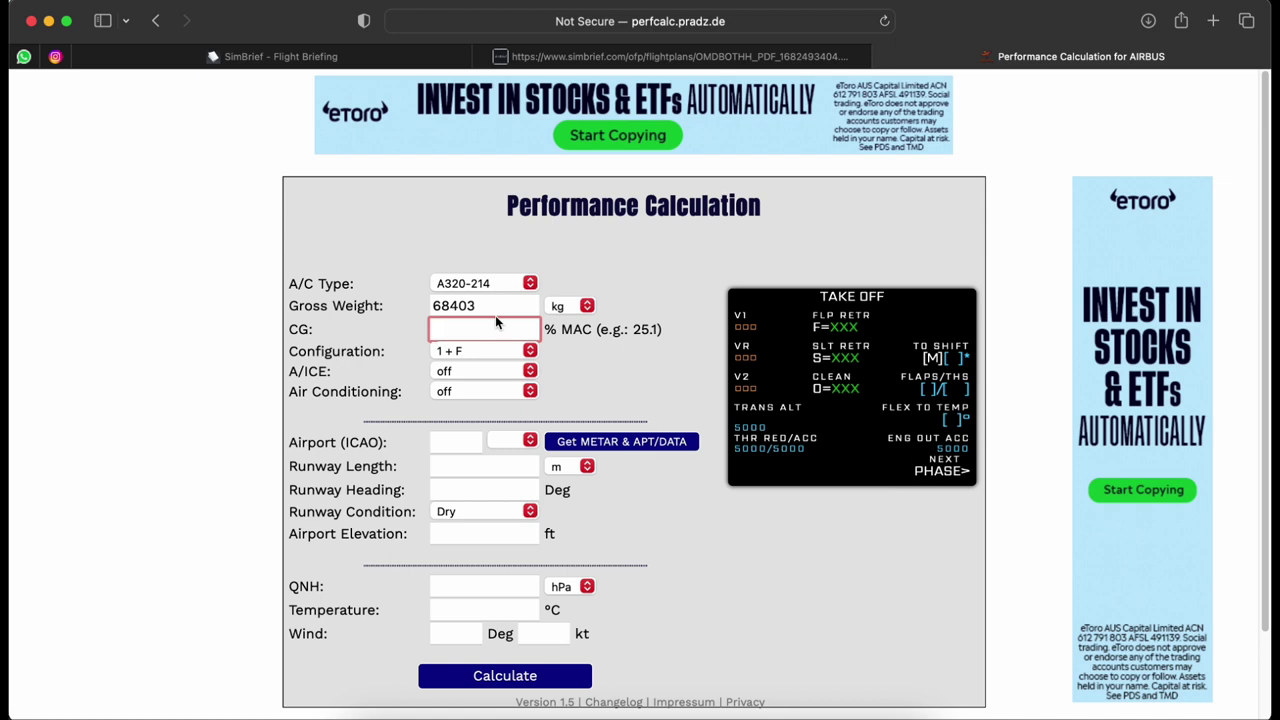
{"action": "type", "text": "28"}
{"action": "left_click", "coordinate": [530, 351]}
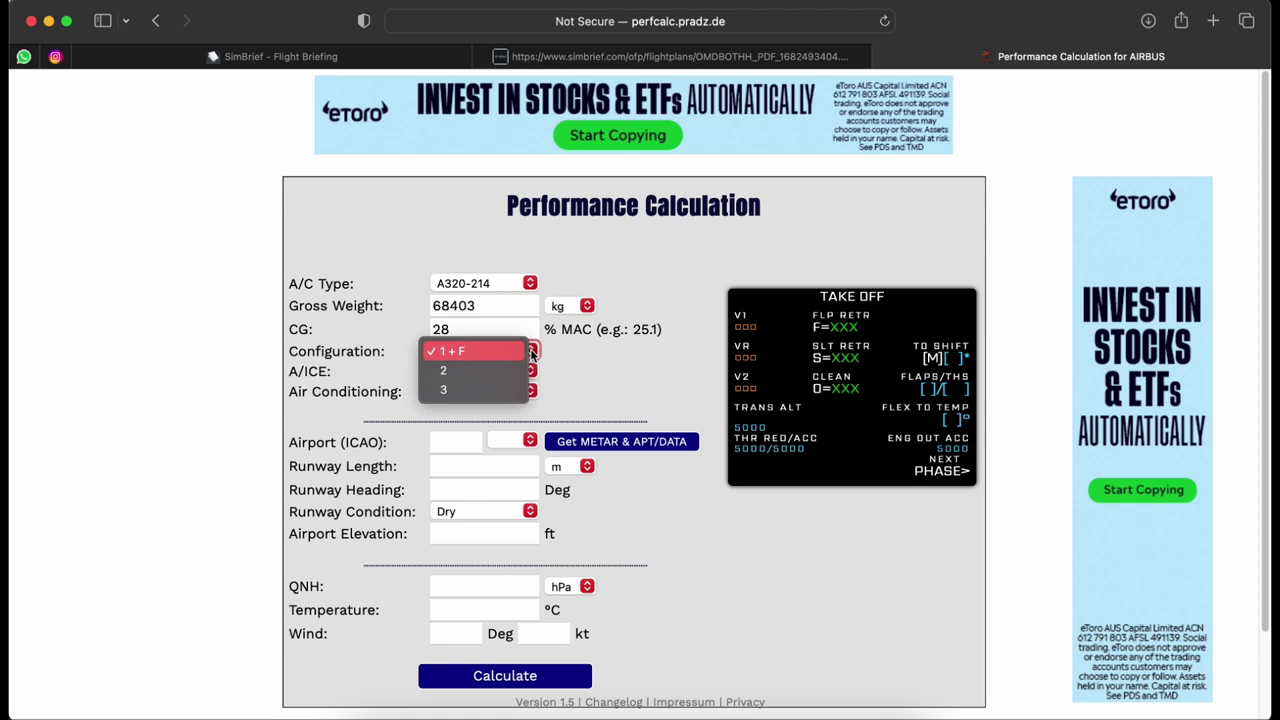
{"action": "left_click", "coordinate": [504, 350]}
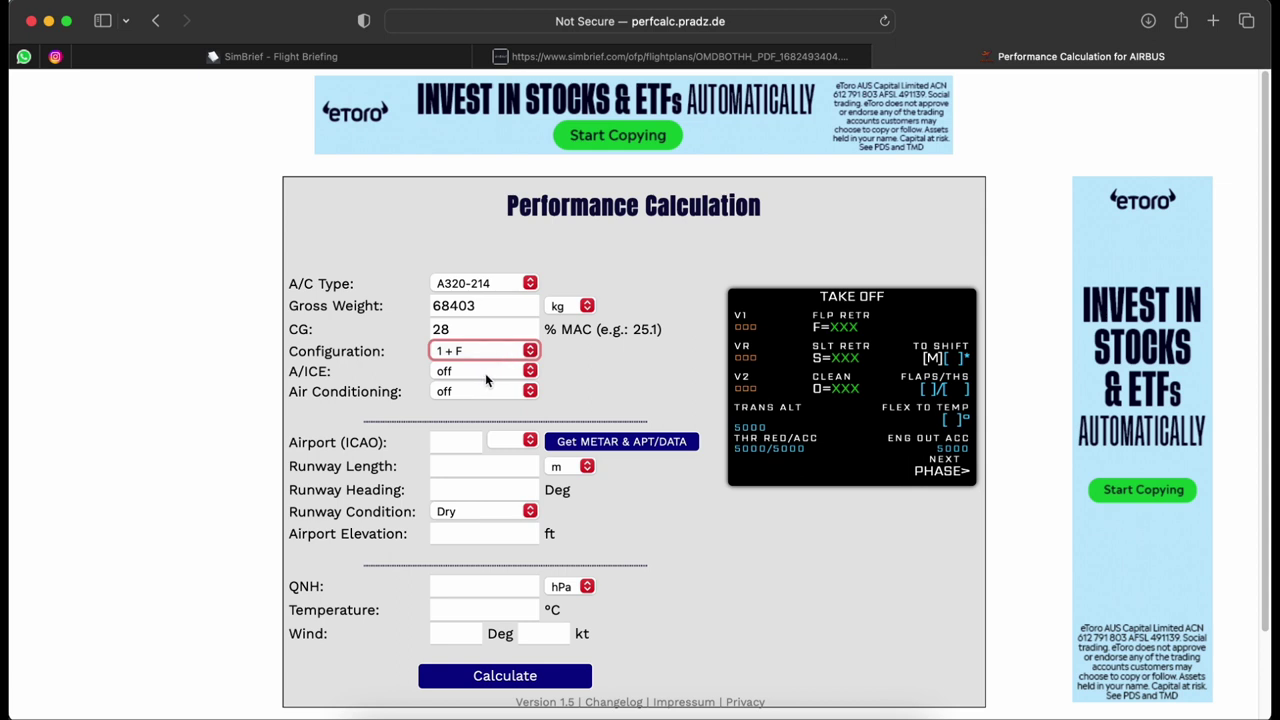
{"action": "left_click", "coordinate": [474, 391]}
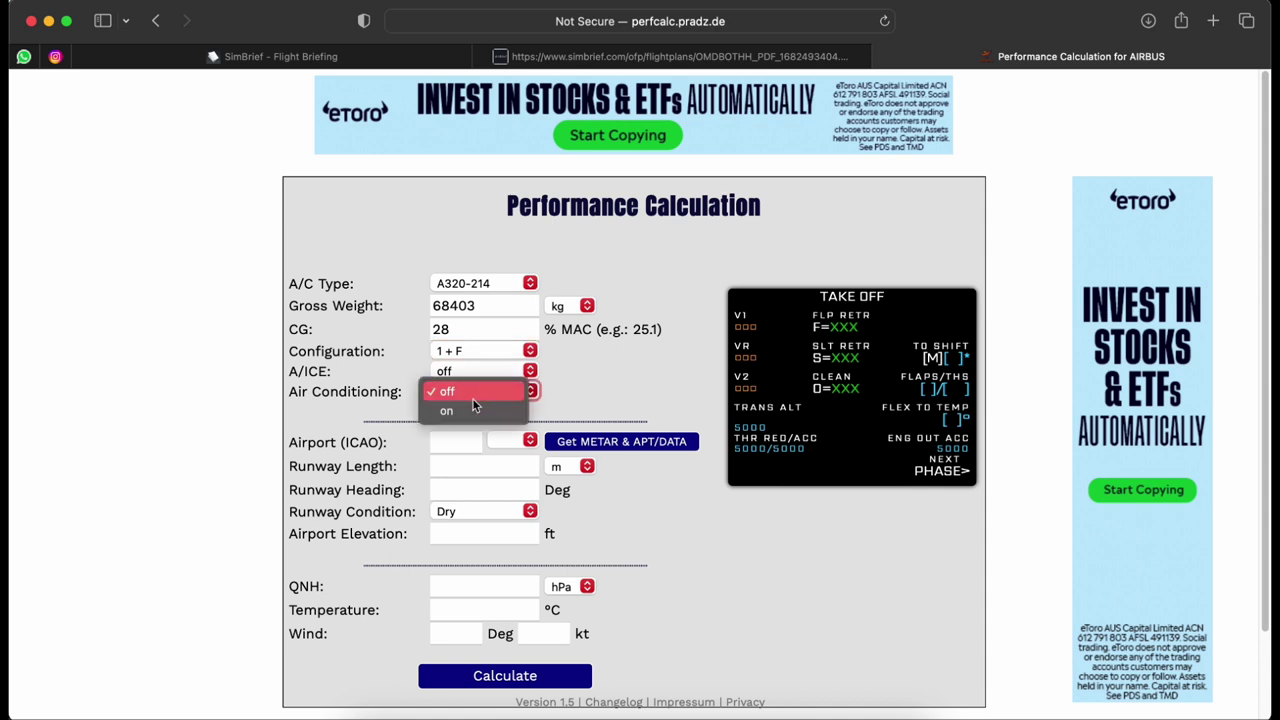
{"action": "left_click", "coordinate": [472, 413]}
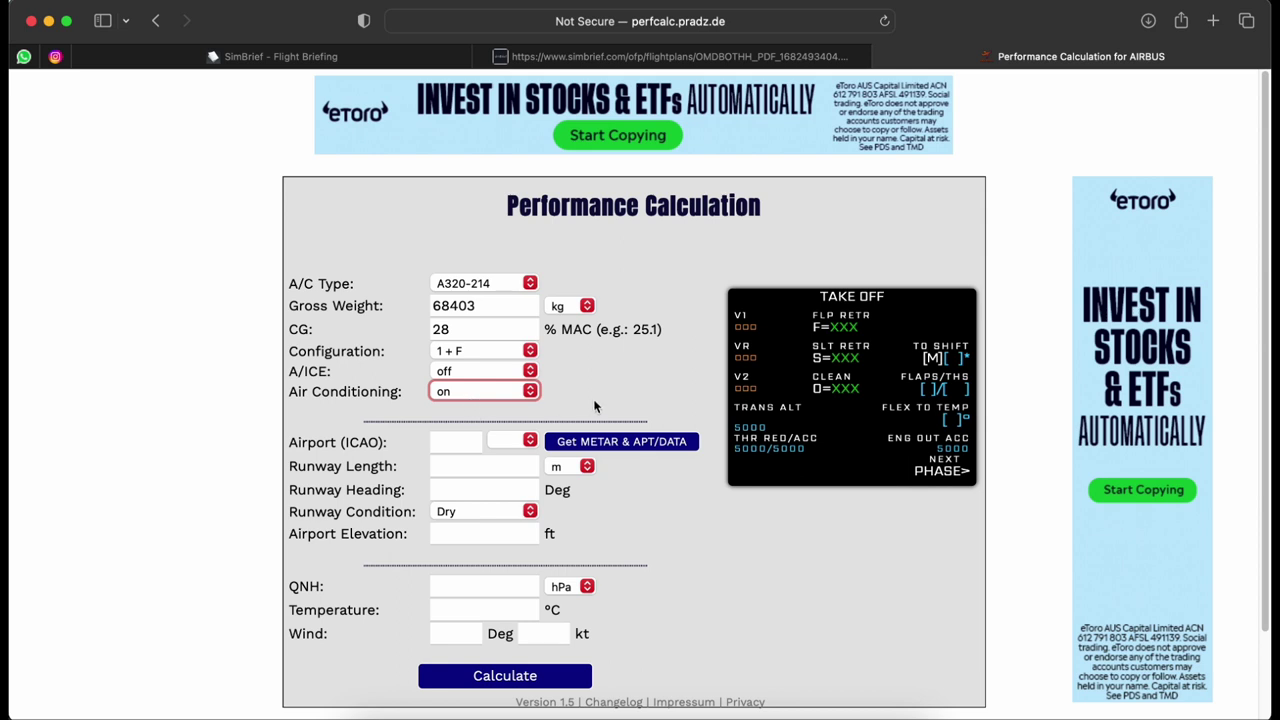
- Enter OMDB as the departure airport and choose runway 30L to load its runway data
{"action": "scroll", "coordinate": [594, 405], "scroll_direction": "down", "scroll_amount": 3}
{"action": "left_click", "coordinate": [450, 343]}
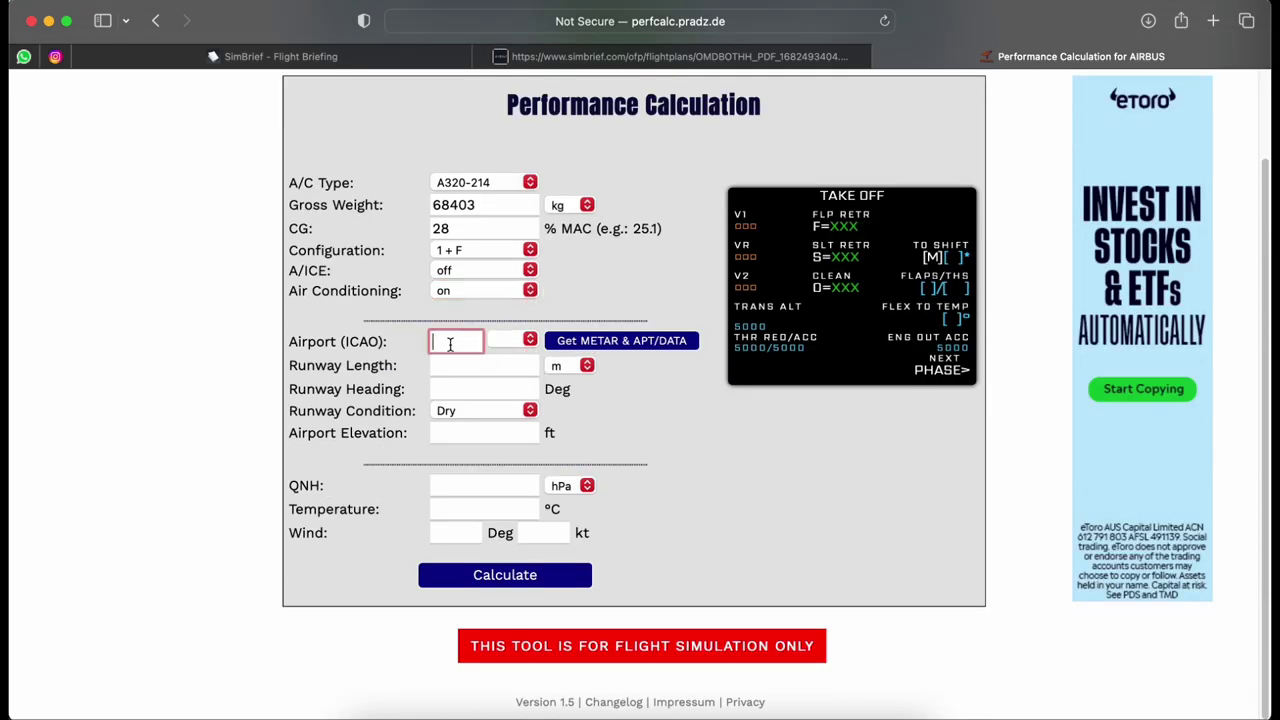
{"action": "type", "text": "omdb"}
{"action": "left_click", "coordinate": [528, 341]}
{"action": "left_click", "coordinate": [530, 341]}
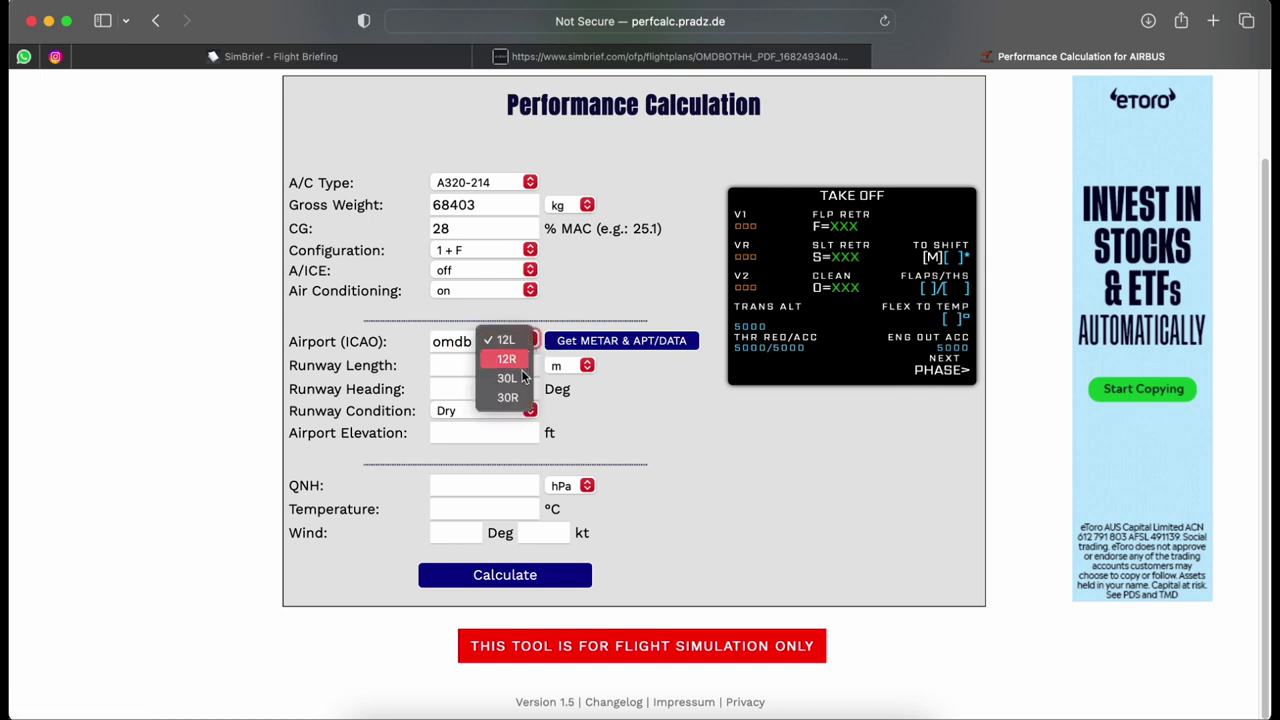
{"action": "left_click", "coordinate": [520, 372]}
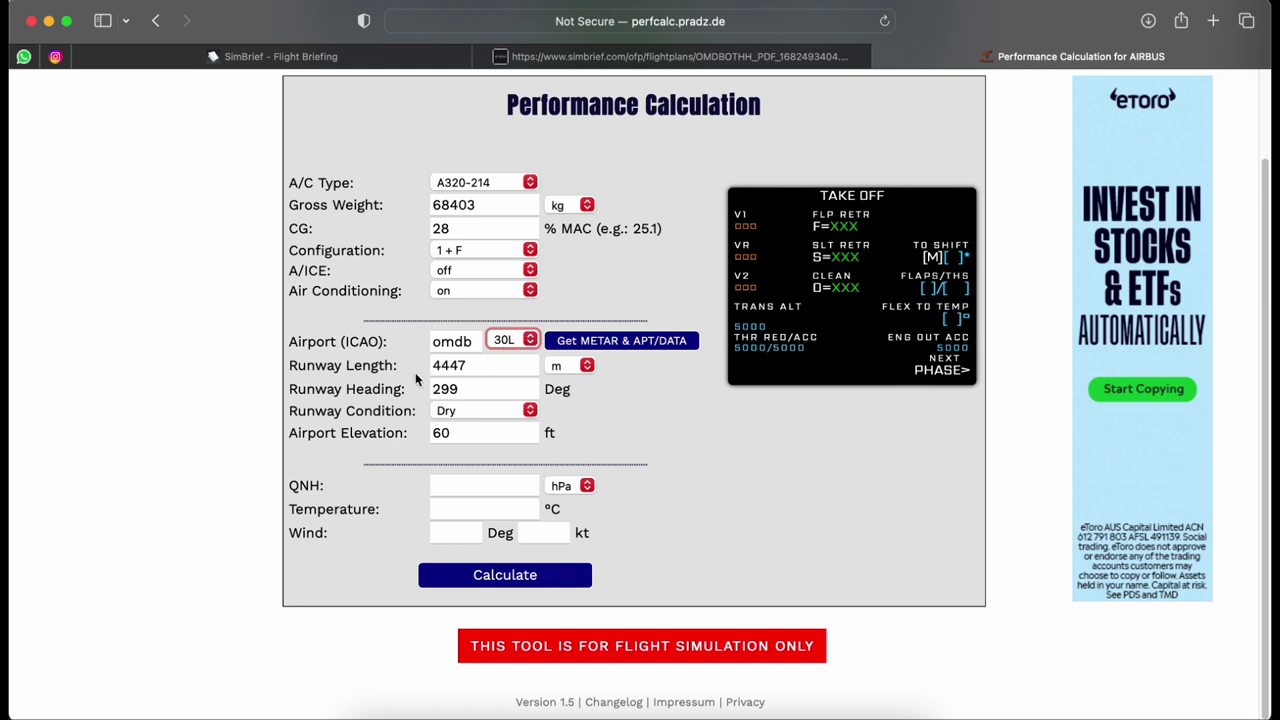
{"action": "left_click", "coordinate": [572, 366]}
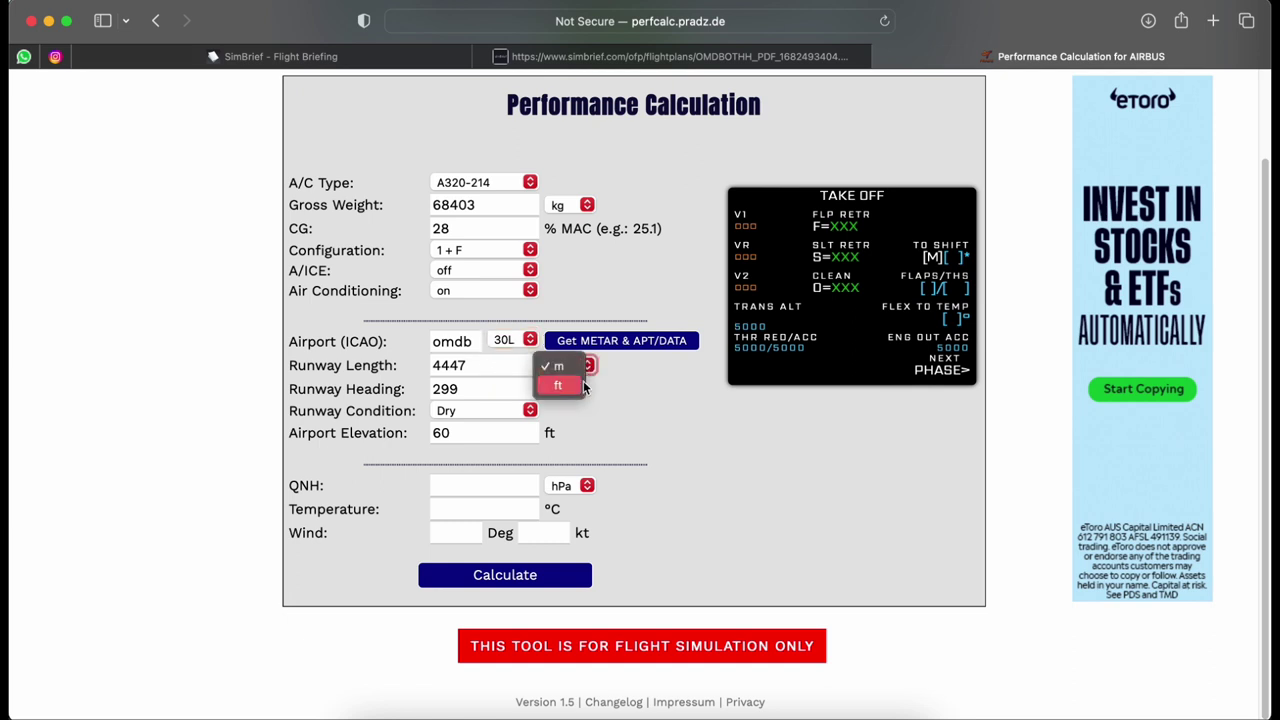
{"action": "left_click", "coordinate": [560, 383]}
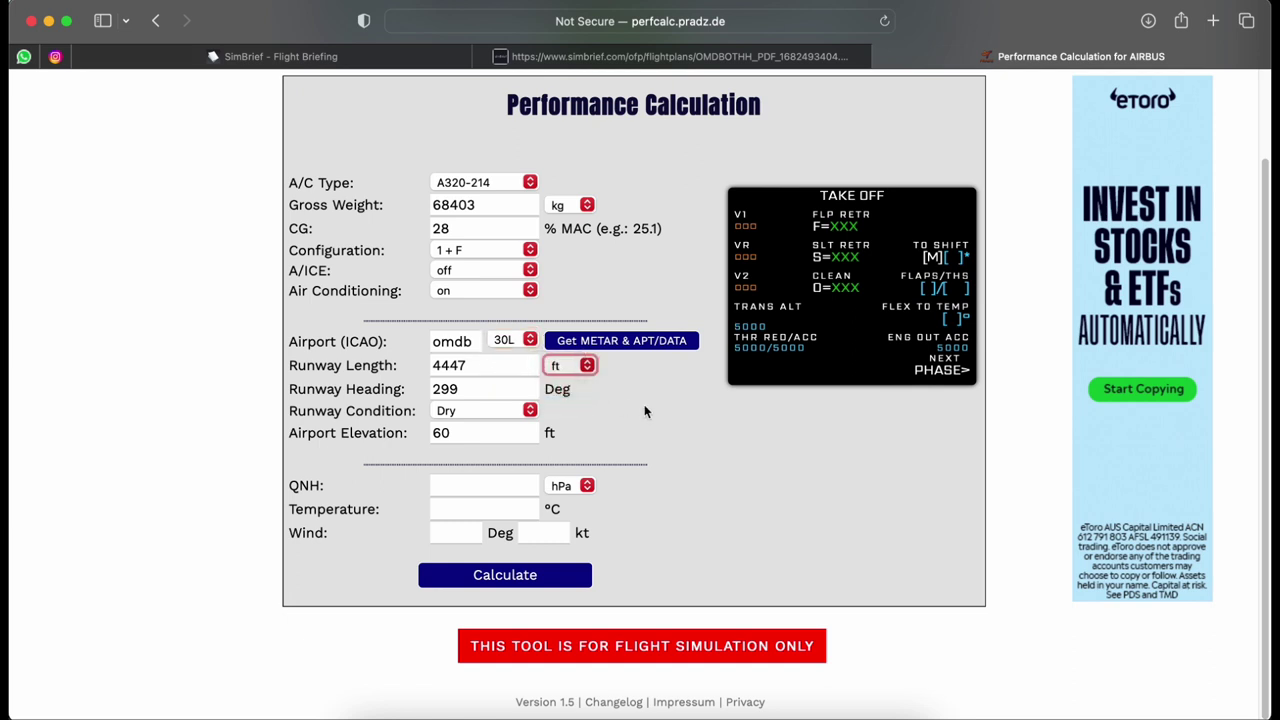
{"action": "key", "text": "space"}
{"action": "key", "text": "Up"}
{"action": "key", "text": "Return"}
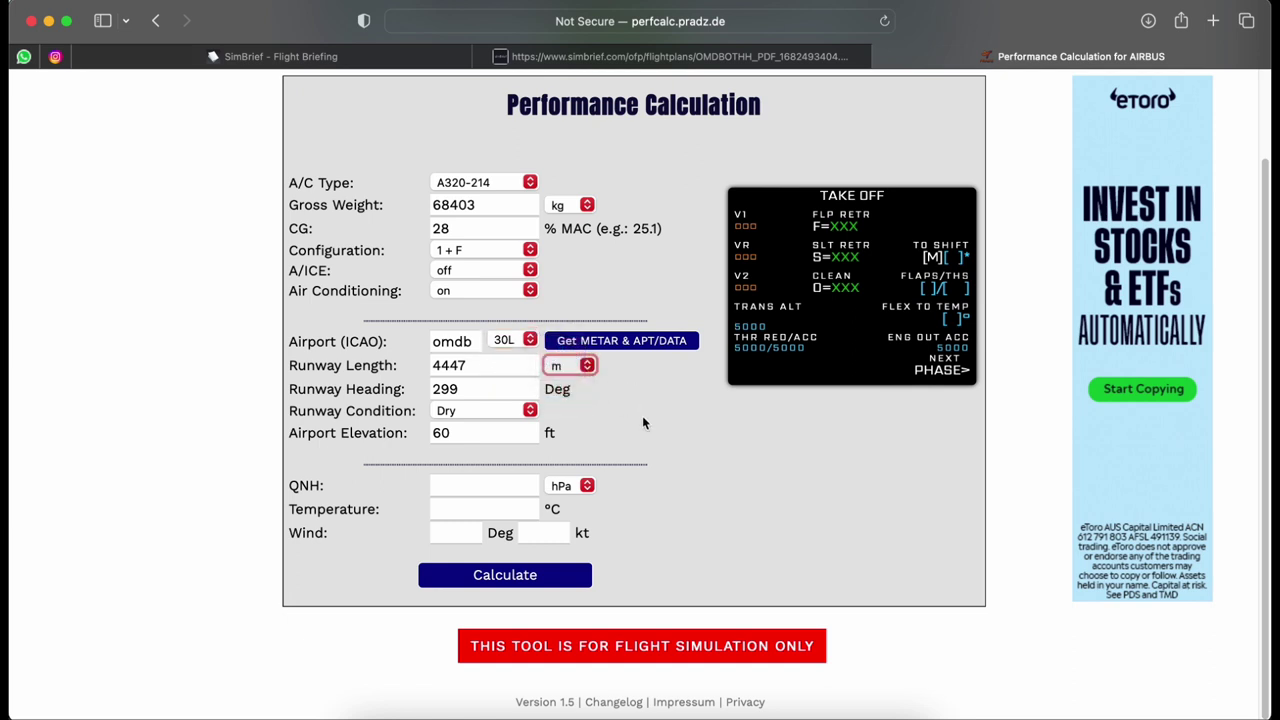
- Keep the runway condition at Dry and the QNH unit at hPa
{"action": "left_click", "coordinate": [471, 418]}
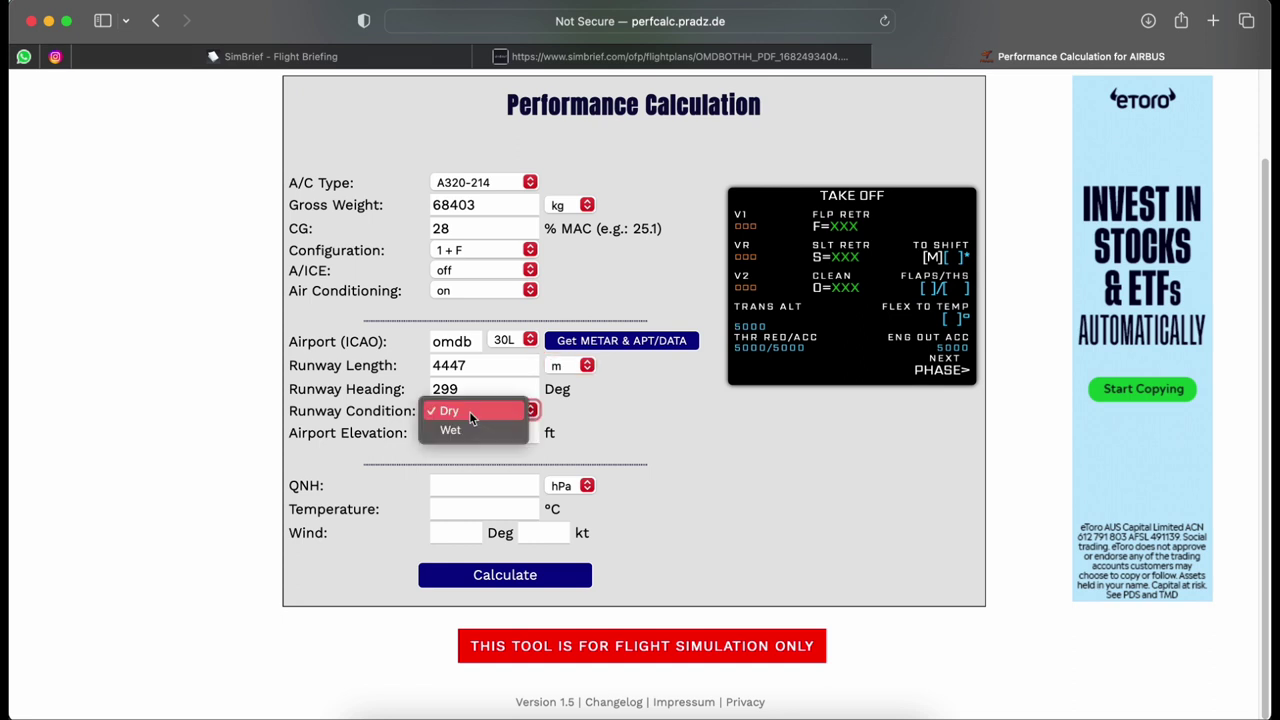
{"action": "left_click", "coordinate": [474, 408]}
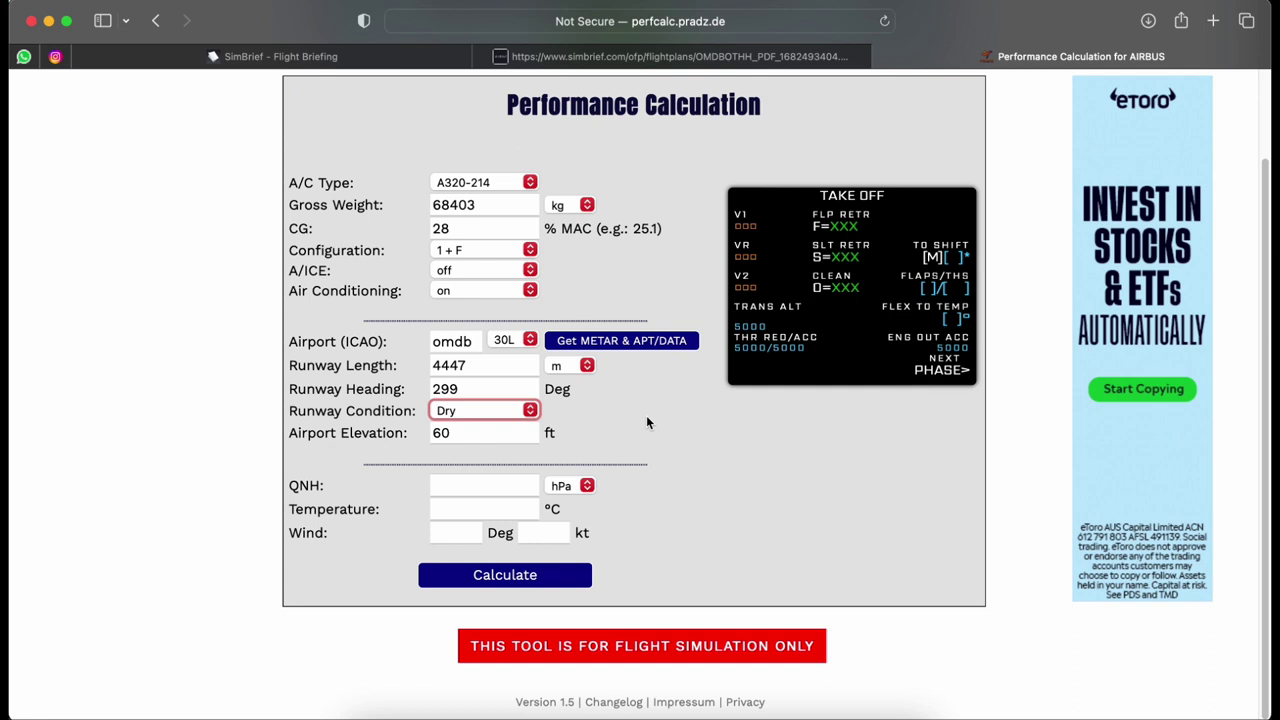
{"action": "left_click", "coordinate": [458, 484]}
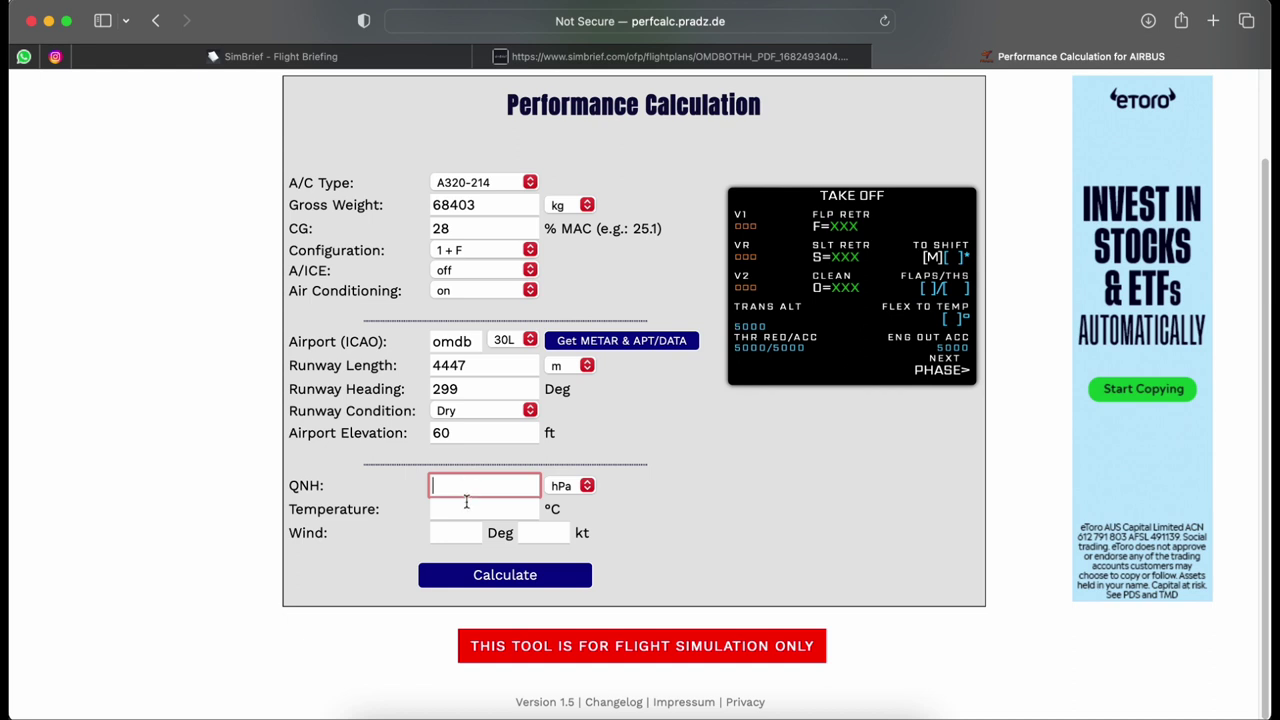
{"action": "left_click", "coordinate": [584, 487]}
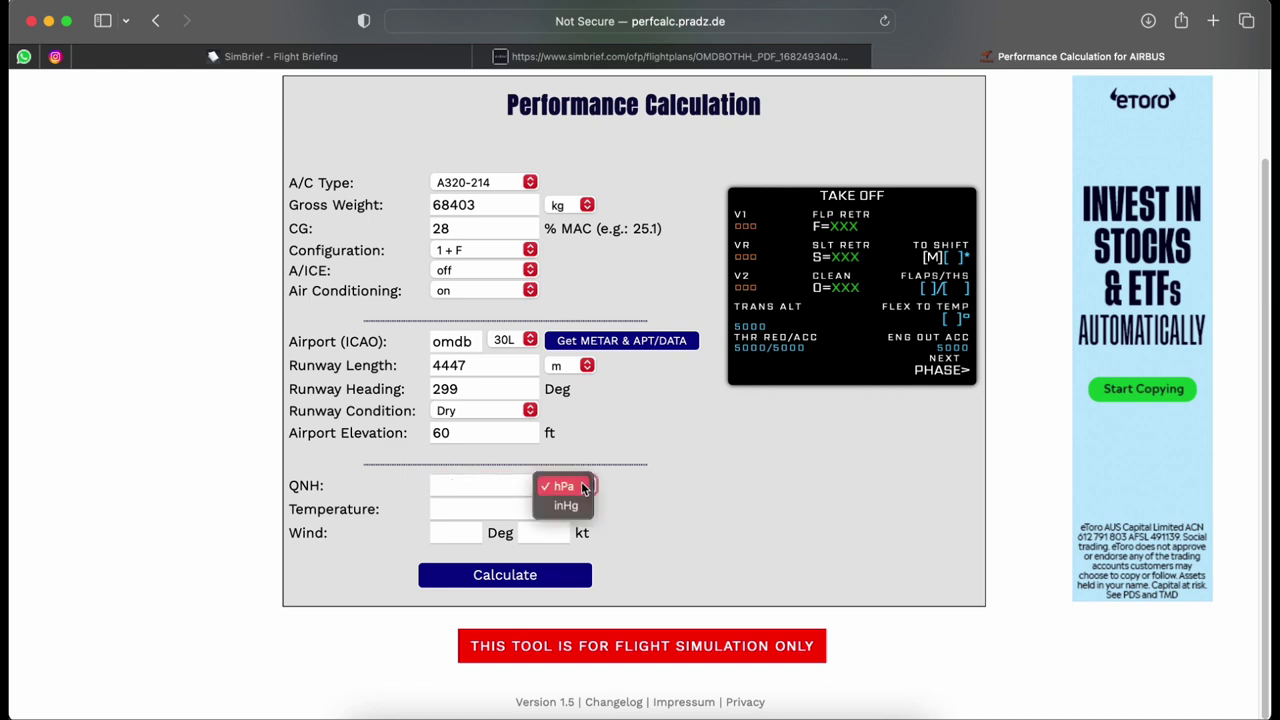
{"action": "left_click", "coordinate": [565, 486]}
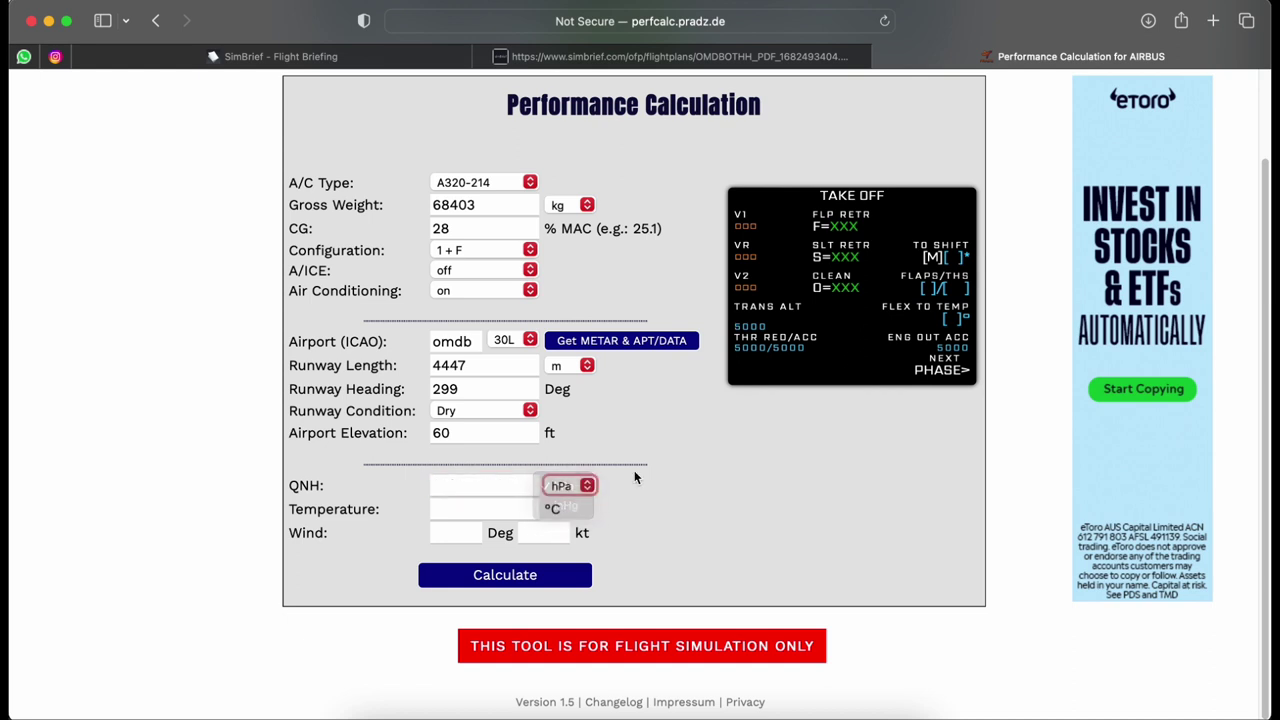
- Fill in QNH, temperature and wind by retrieving OMDB's METAR and airport data, and calculate the takeoff performance
{"action": "left_click", "coordinate": [468, 507]}
{"action": "left_click", "coordinate": [448, 532]}
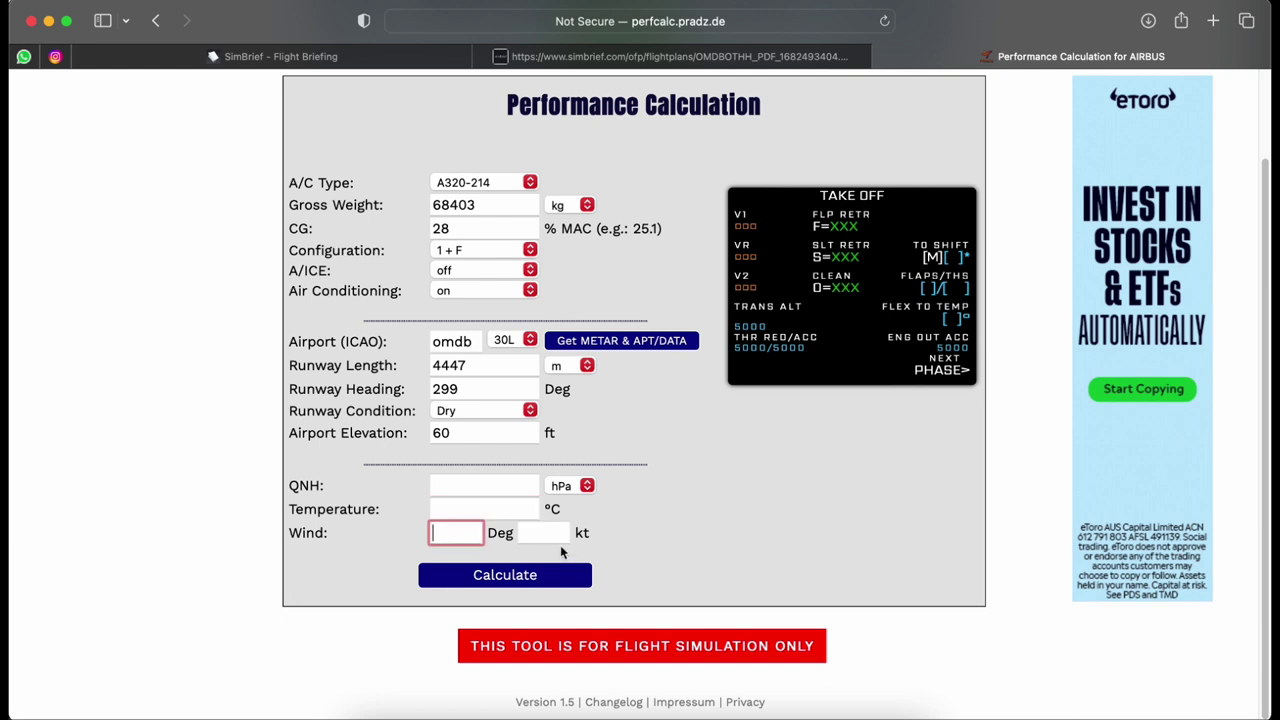
{"action": "left_click", "coordinate": [576, 532]}
{"action": "left_click", "coordinate": [668, 345]}
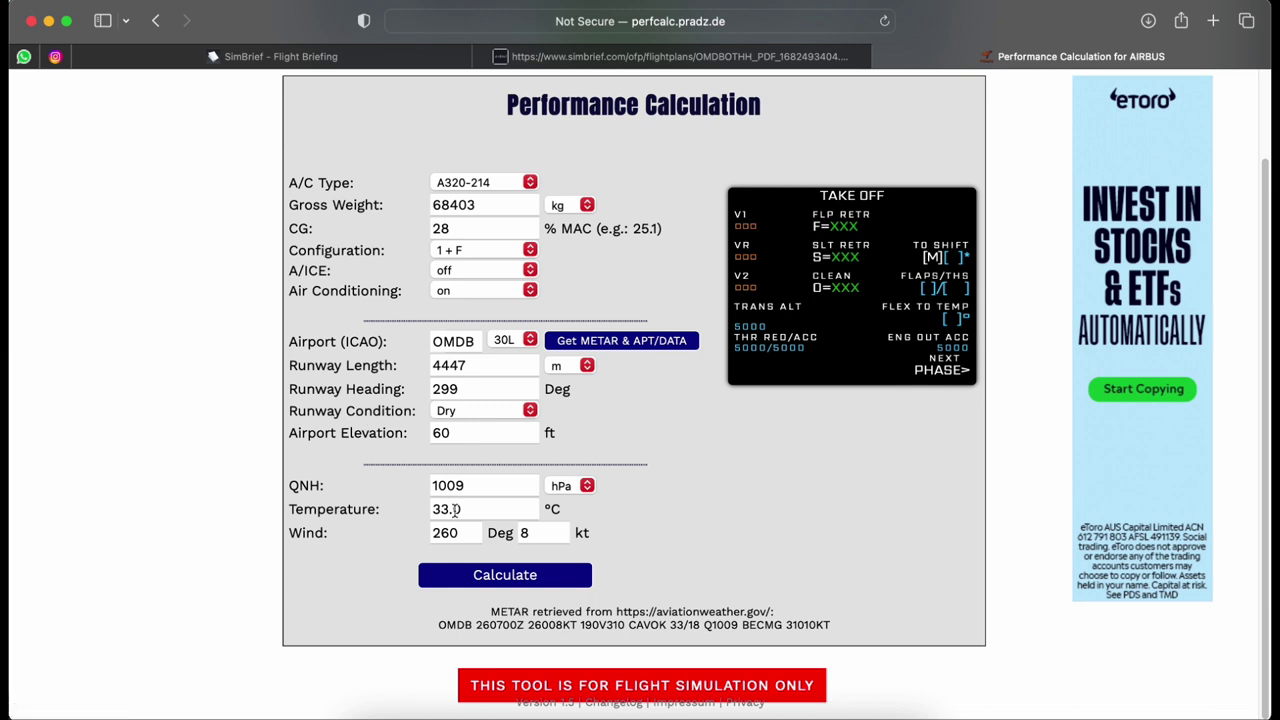
{"action": "left_click", "coordinate": [524, 577]}
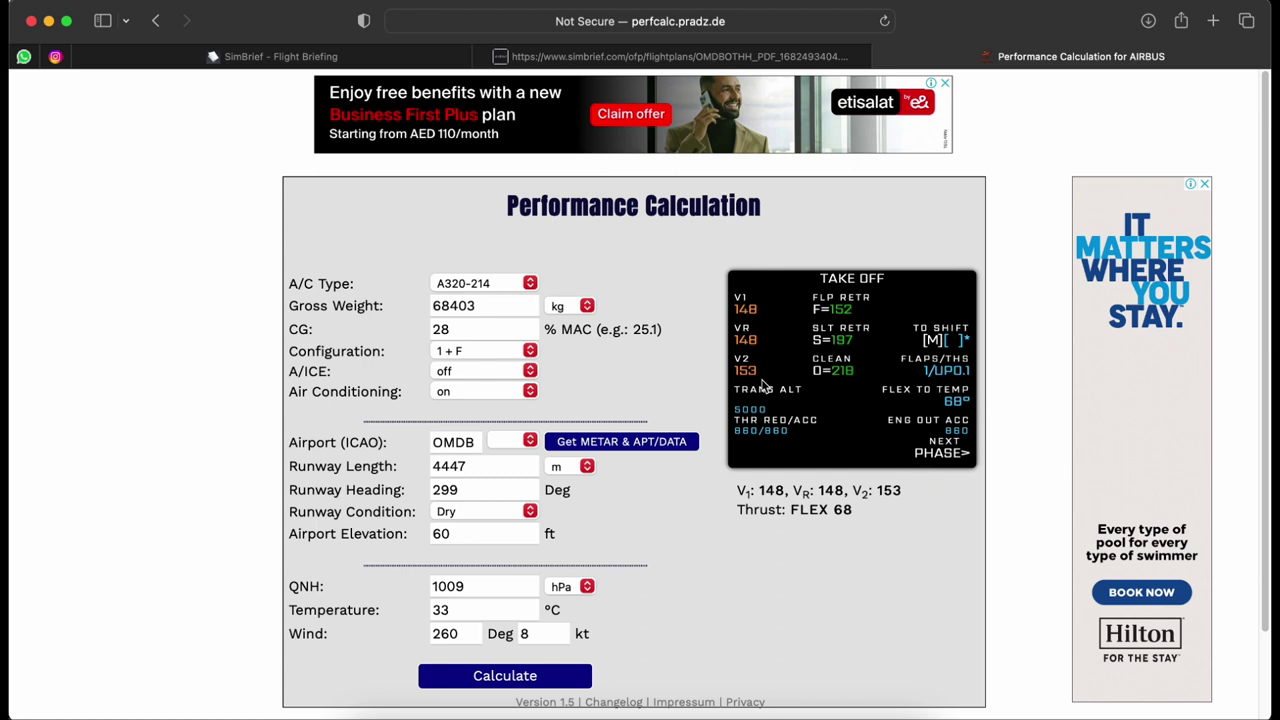
- Return to the flight plan and review the routing and departure runway on page 2
{"action": "left_click", "coordinate": [572, 62]}
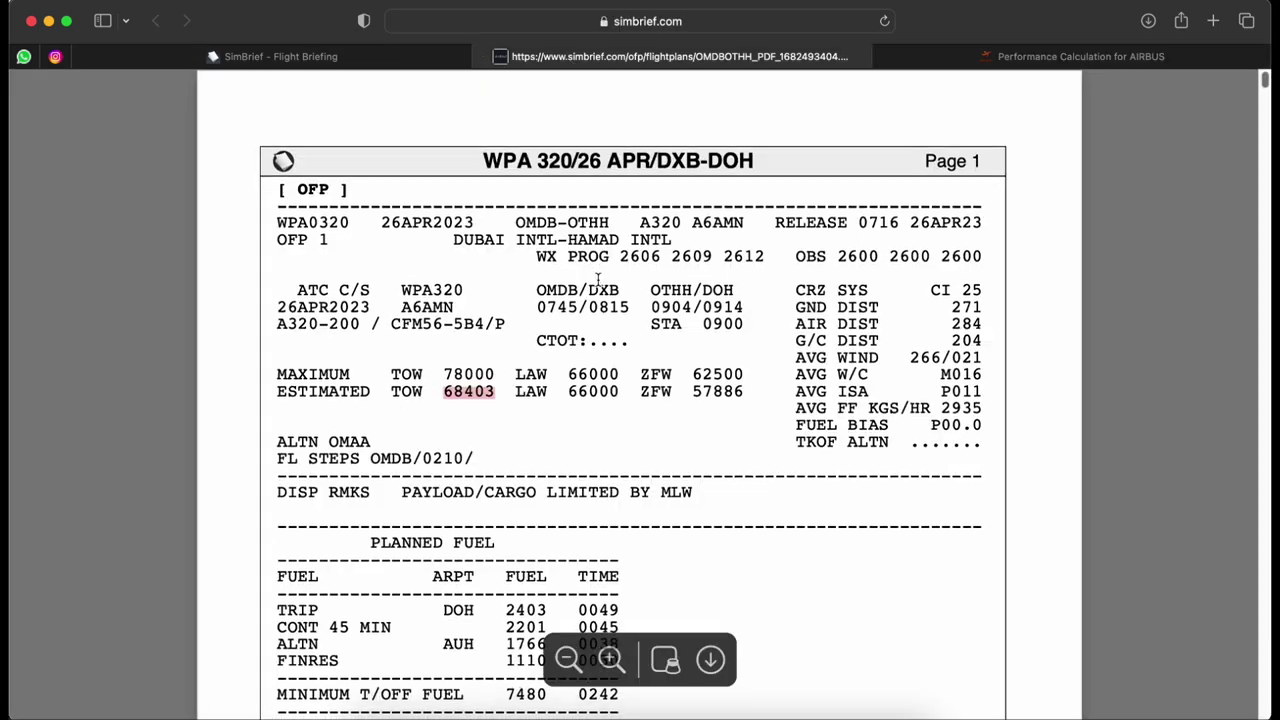
{"action": "scroll", "coordinate": [598, 280], "scroll_direction": "down", "scroll_amount": 15}
{"action": "scroll", "coordinate": [598, 280], "scroll_direction": "up", "scroll_amount": 8}
{"action": "scroll", "coordinate": [598, 280], "scroll_direction": "down", "scroll_amount": 3}
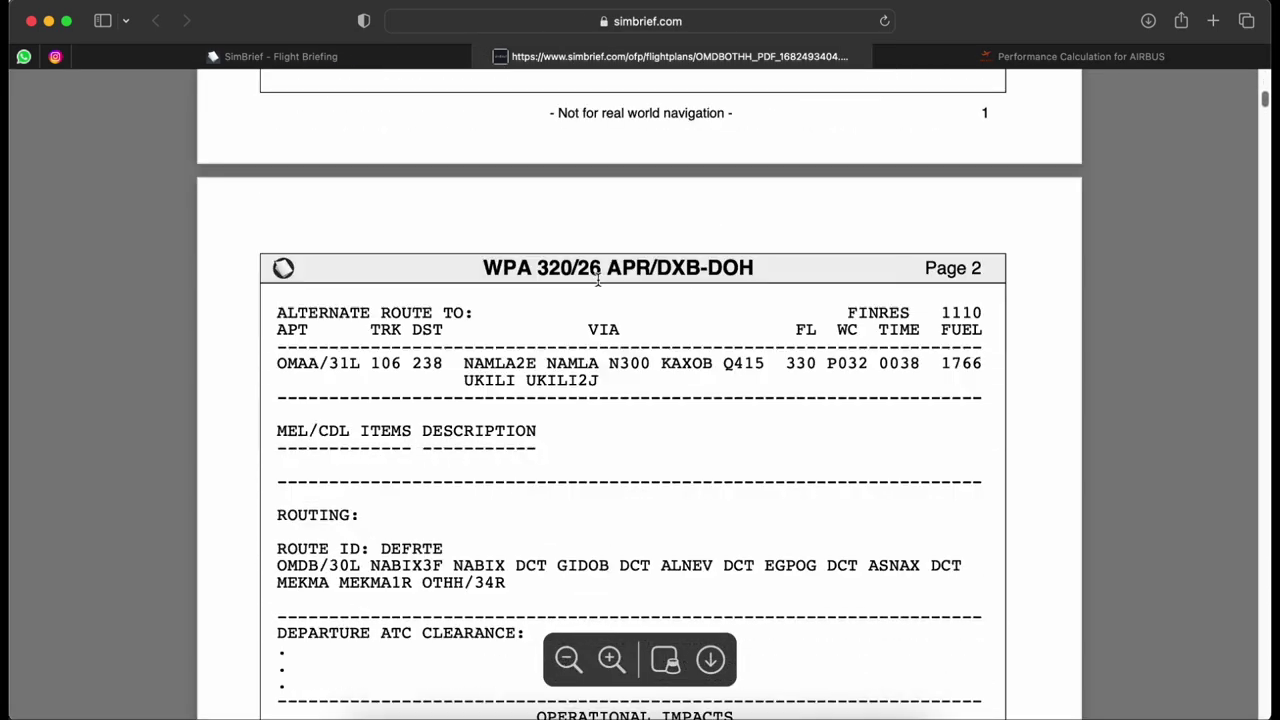
{"action": "scroll", "coordinate": [598, 281], "scroll_direction": "down", "scroll_amount": 4}
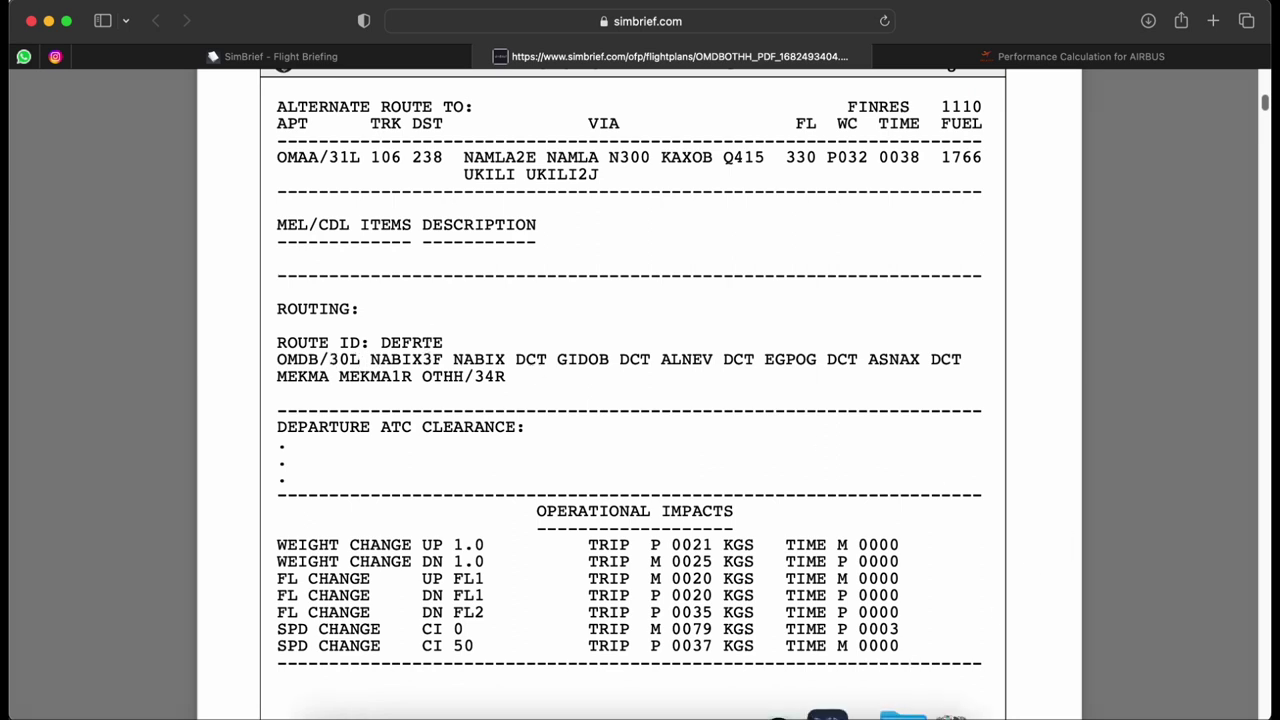
- Switch to Navigraph Charts, search for OMDB and open the airport's chart list
{"action": "left_click", "coordinate": [840, 712]}
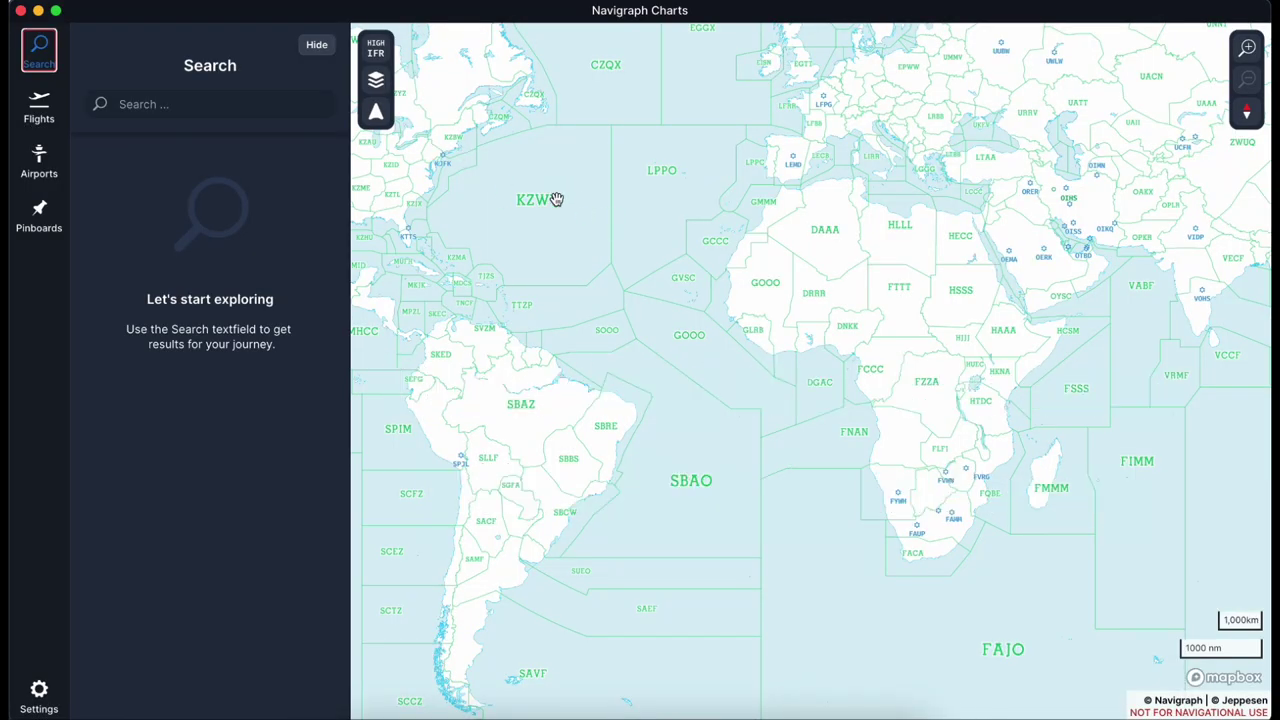
{"action": "left_click", "coordinate": [42, 65]}
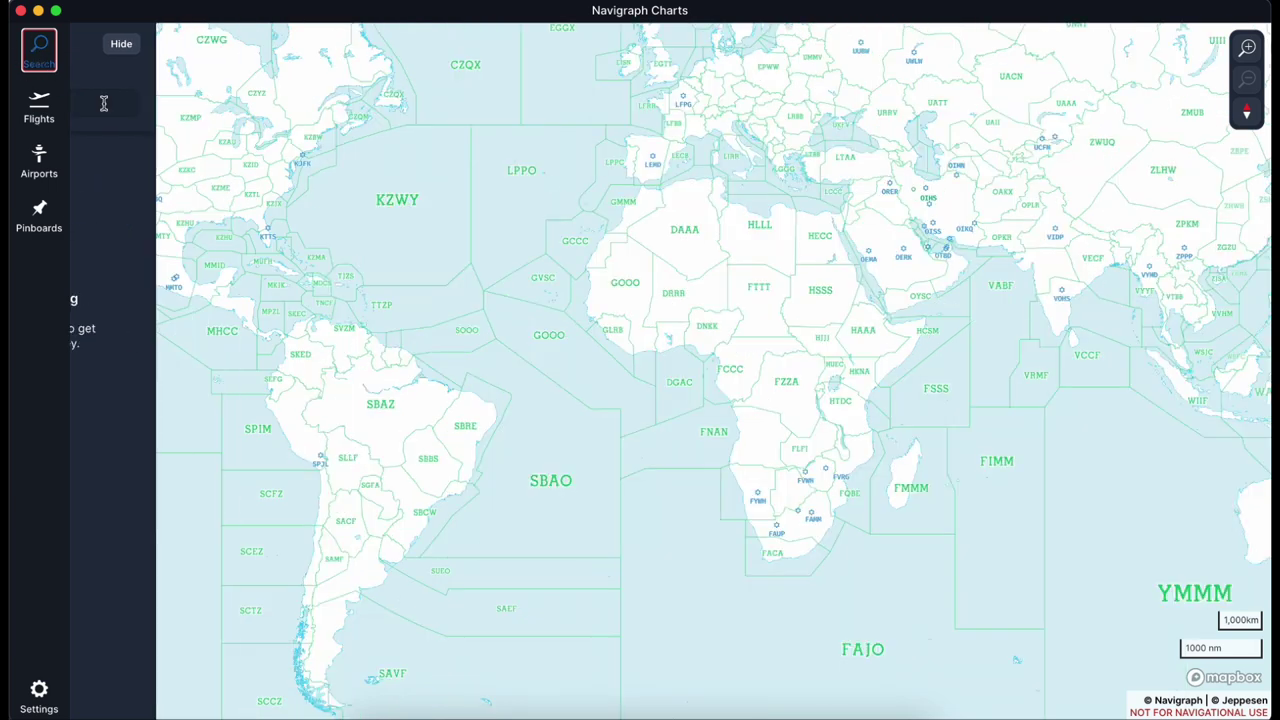
{"action": "left_click", "coordinate": [39, 55]}
{"action": "left_click", "coordinate": [138, 103]}
{"action": "type", "text": "omdb"}
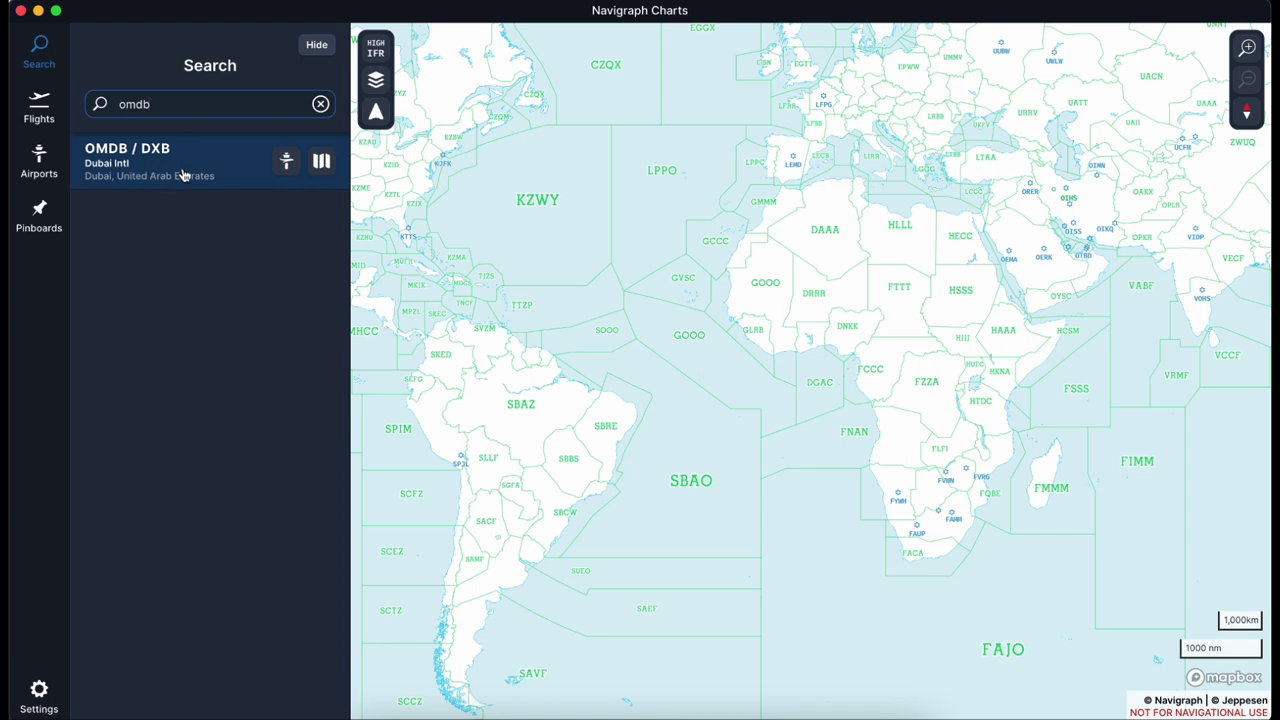
{"action": "left_click", "coordinate": [321, 162]}
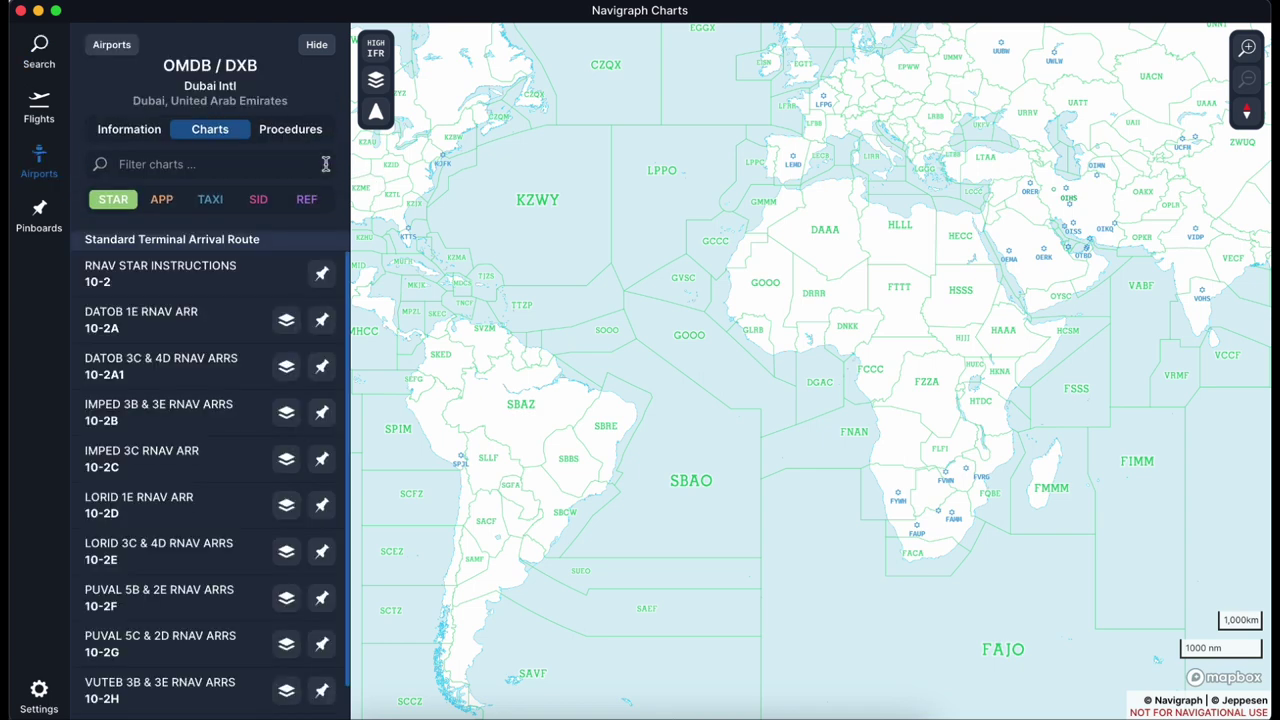
- Open OMDB's AIRPORT 10-9 taxi chart and examine the taxiways around Concourses C, B and A
{"action": "left_click", "coordinate": [215, 202]}
{"action": "scroll", "coordinate": [220, 300], "scroll_direction": "down", "scroll_amount": 5}
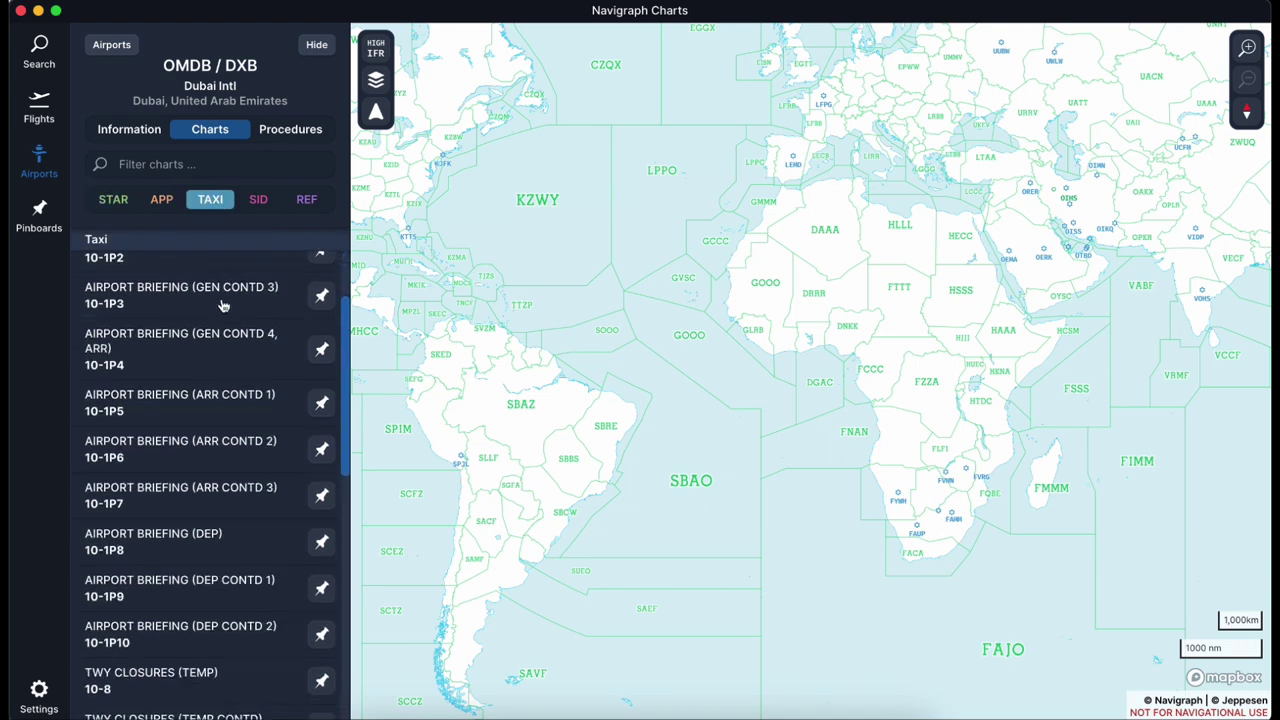
{"action": "scroll", "coordinate": [222, 305], "scroll_direction": "down", "scroll_amount": 2}
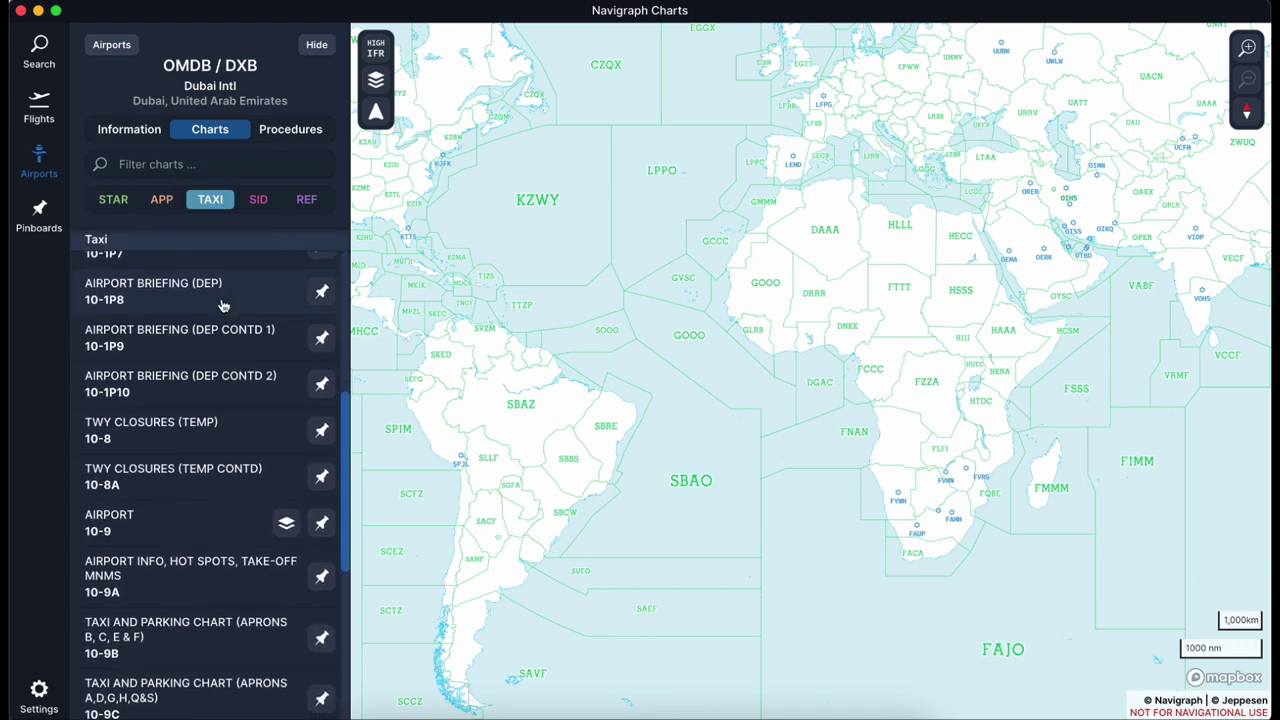
{"action": "left_click", "coordinate": [163, 527]}
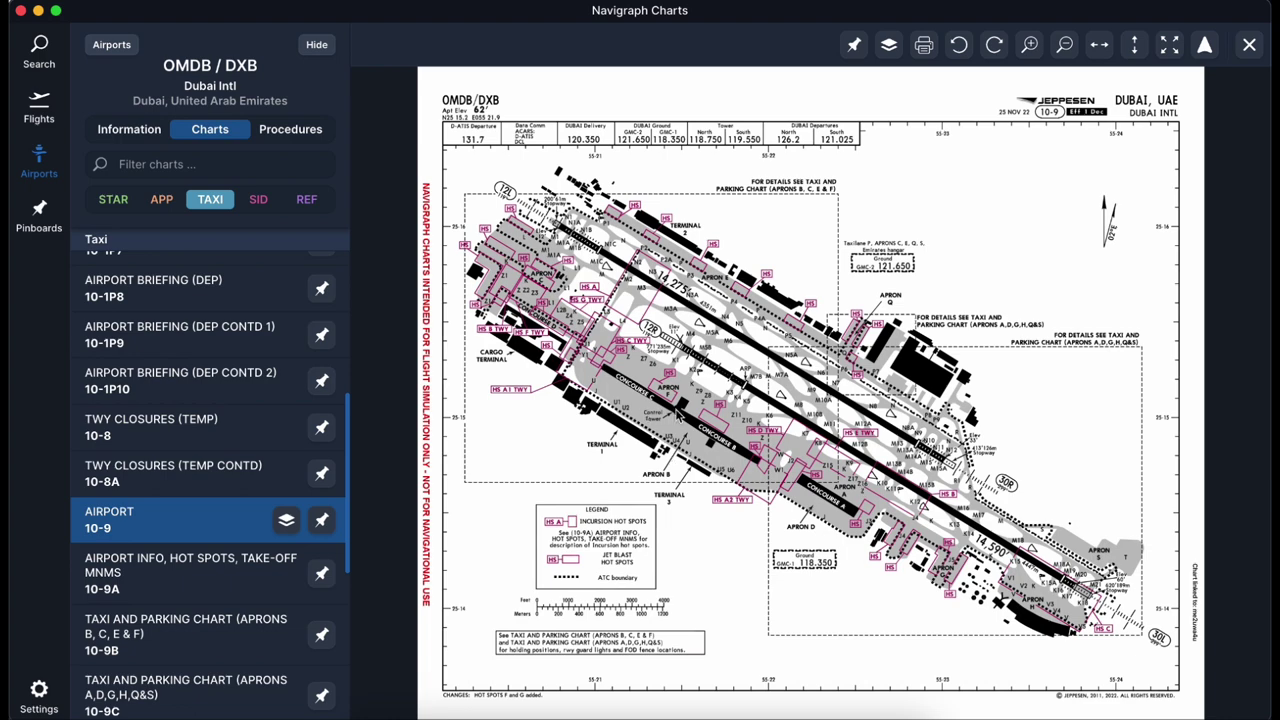
{"action": "scroll", "coordinate": [676, 412], "scroll_direction": "up", "scroll_amount": 5}
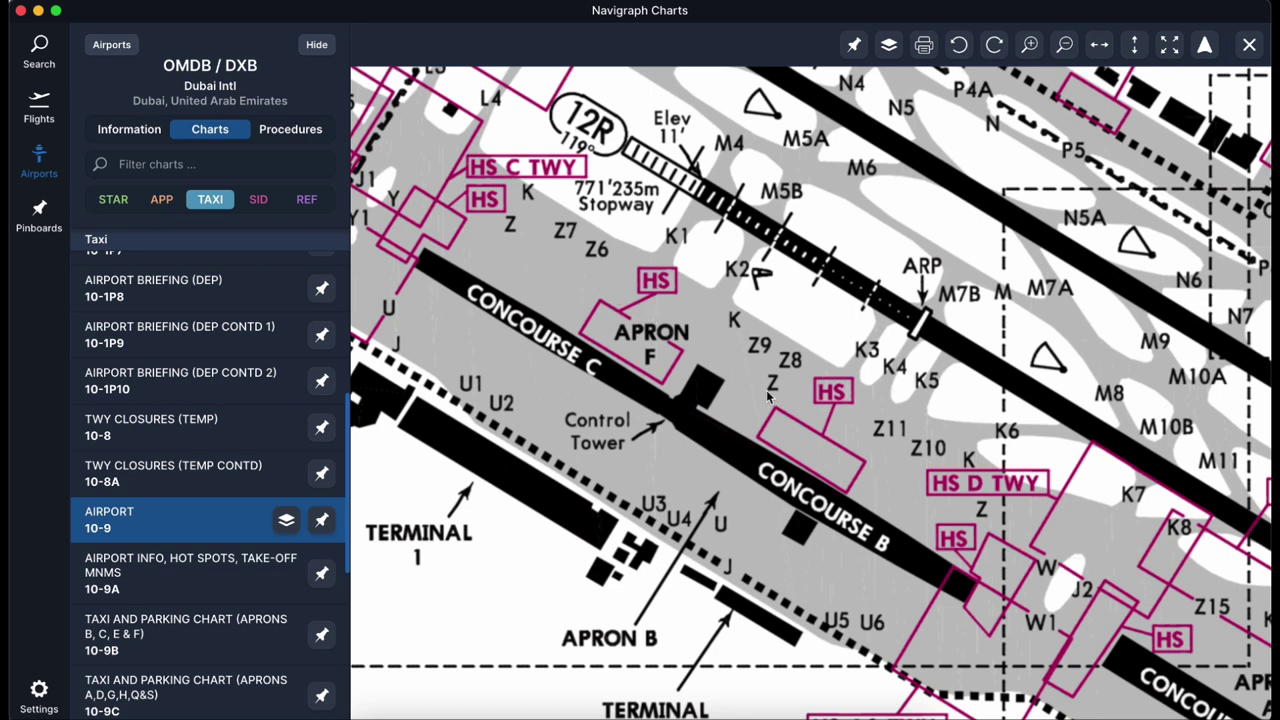
{"action": "left_click_drag", "start_coordinate": [767, 391], "coordinate": [737, 396]}
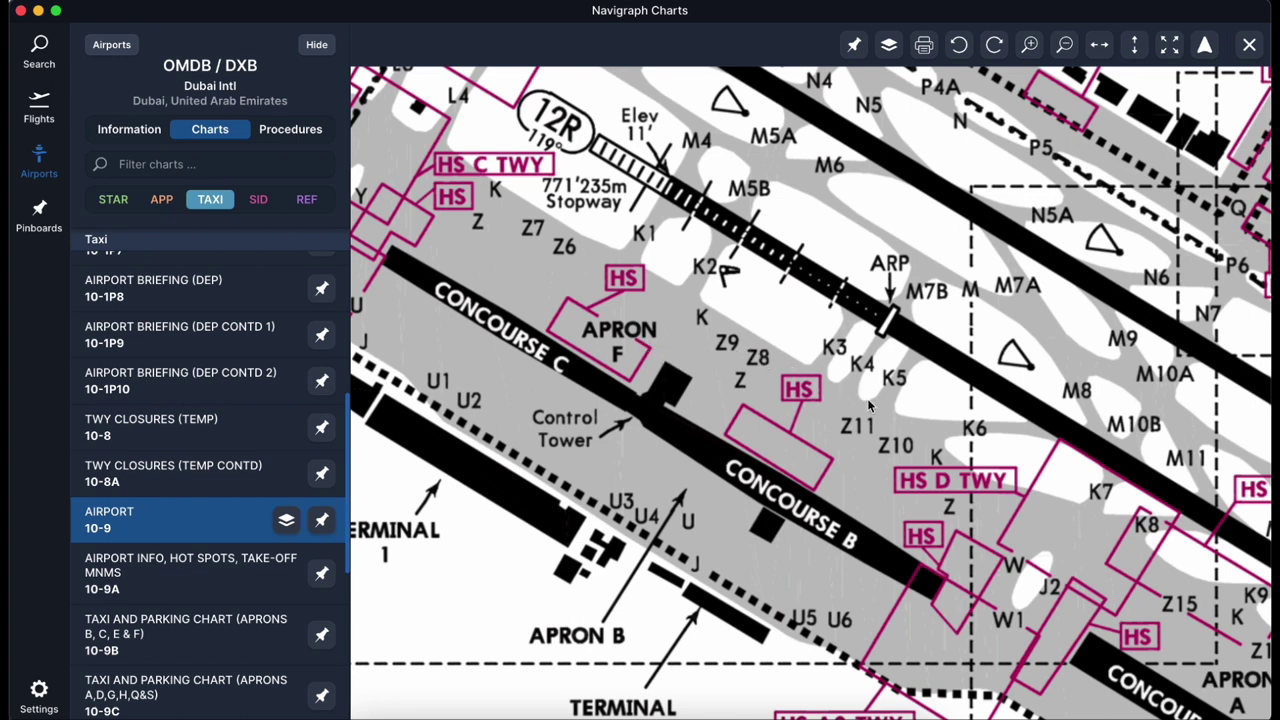
{"action": "left_click_drag", "start_coordinate": [925, 455], "coordinate": [637, 266]}
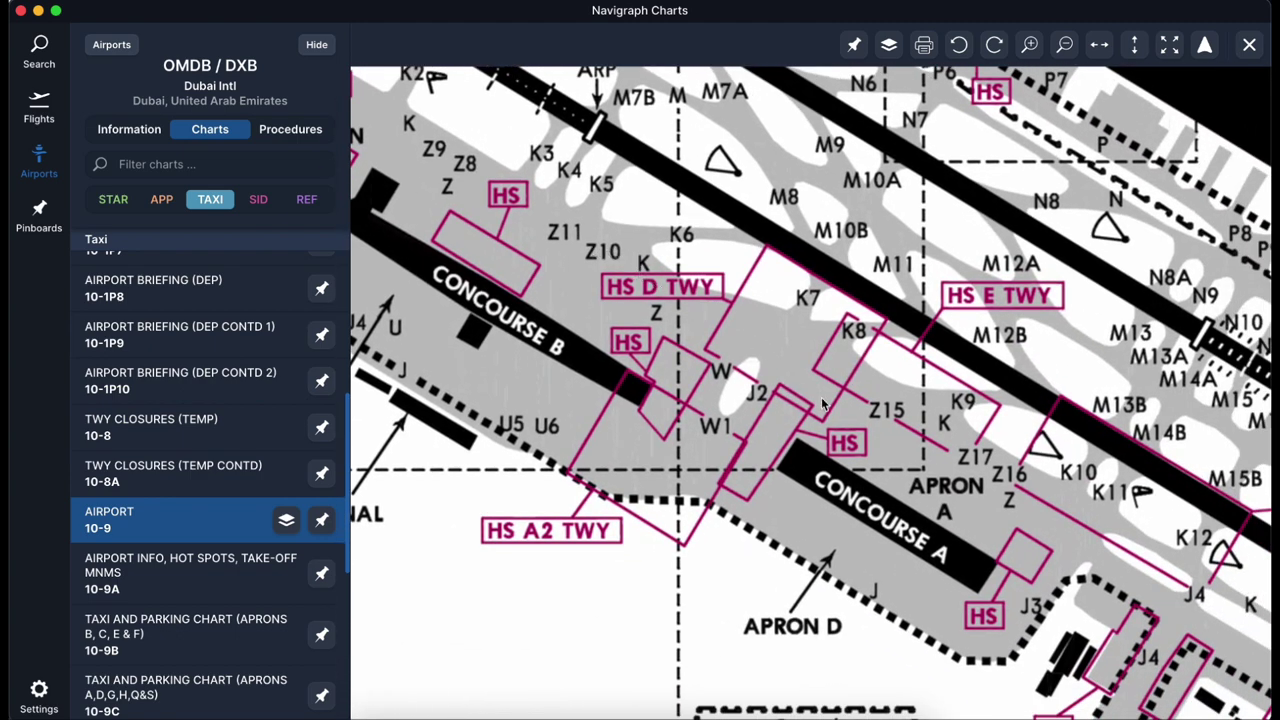
- Follow the taxiways on the 10-9 airport chart from Concourse A past Apron G to the runway 30L threshold
{"action": "left_click_drag", "start_coordinate": [995, 472], "coordinate": [615, 265]}
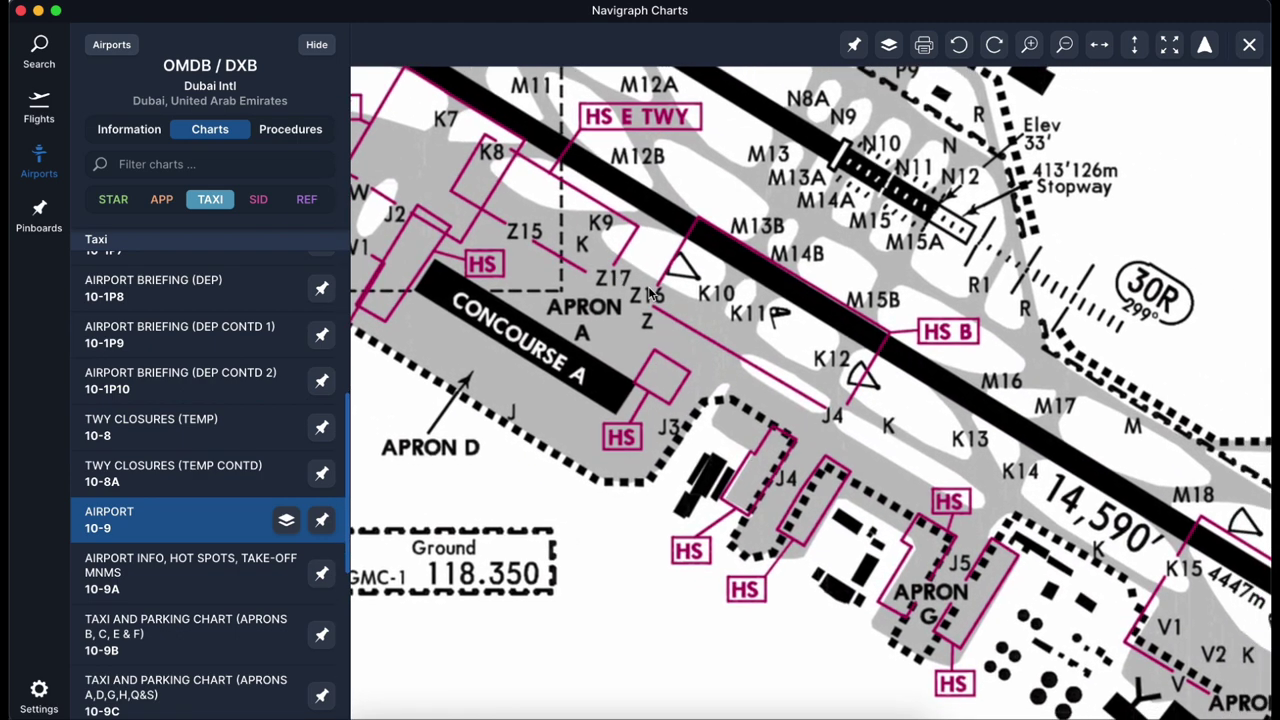
{"action": "left_click_drag", "start_coordinate": [958, 468], "coordinate": [602, 302]}
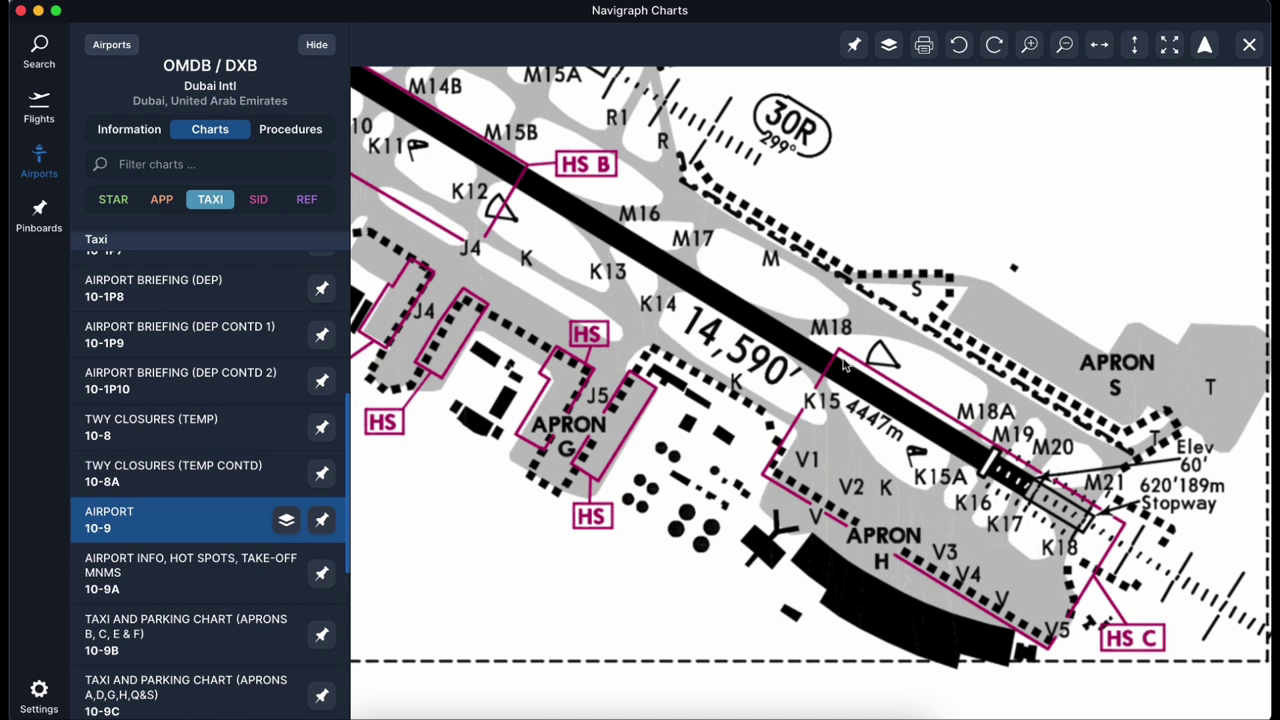
{"action": "scroll", "coordinate": [845, 367], "scroll_direction": "down", "scroll_amount": 5}
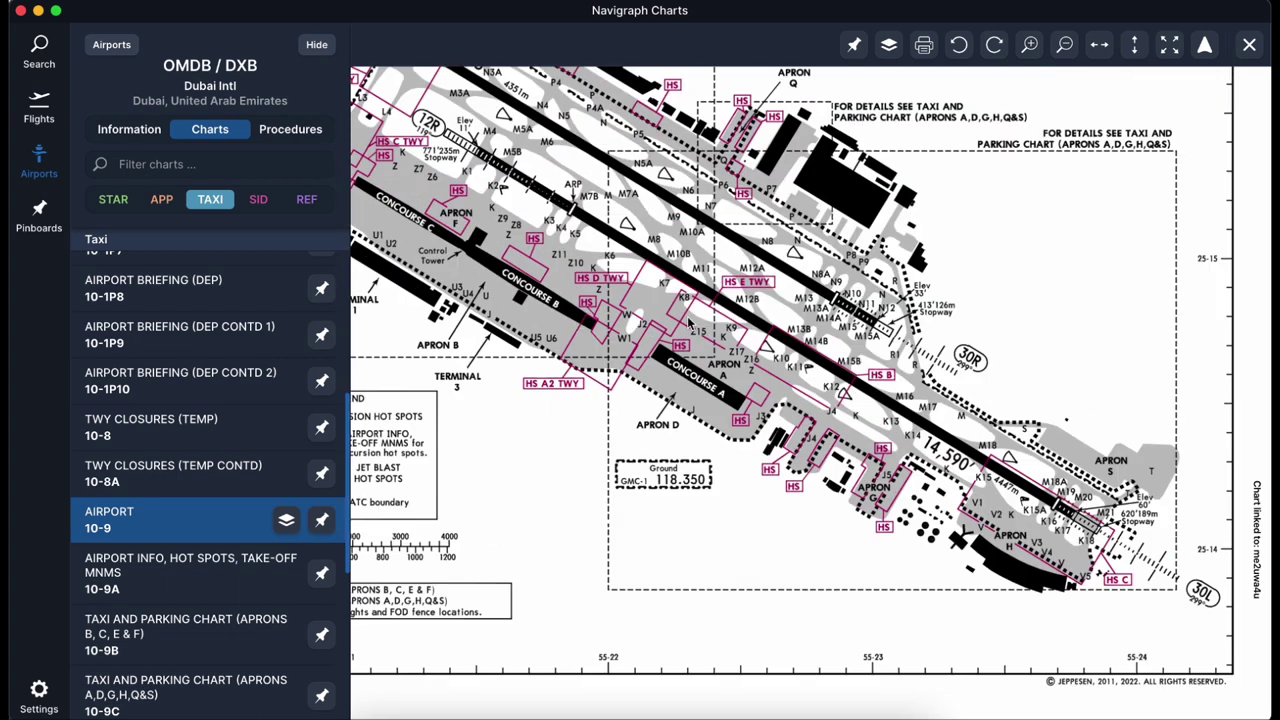
- Open OMDB's TAXI AND PARKING CHART 10-9B (Aprons B, C, E & F) and examine the stands and taxiways around Concourses C and B
{"action": "scroll", "coordinate": [191, 487], "scroll_direction": "down", "scroll_amount": 1}
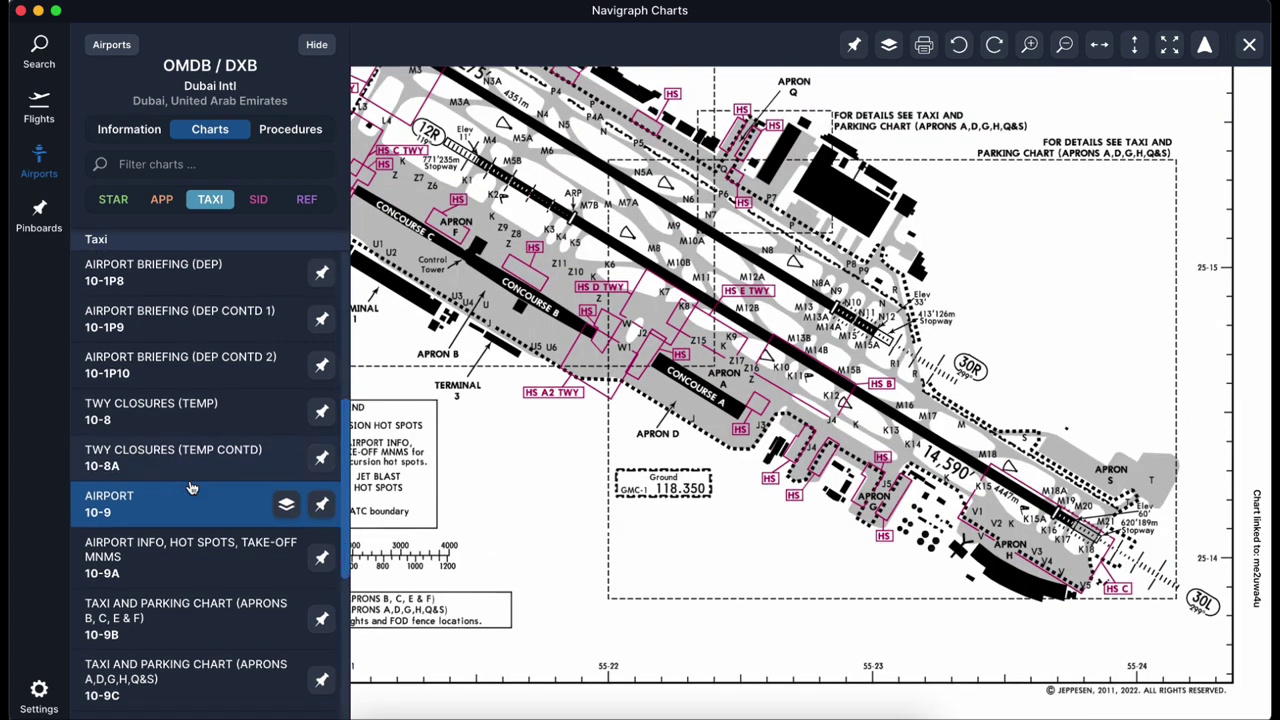
{"action": "left_click", "coordinate": [199, 610]}
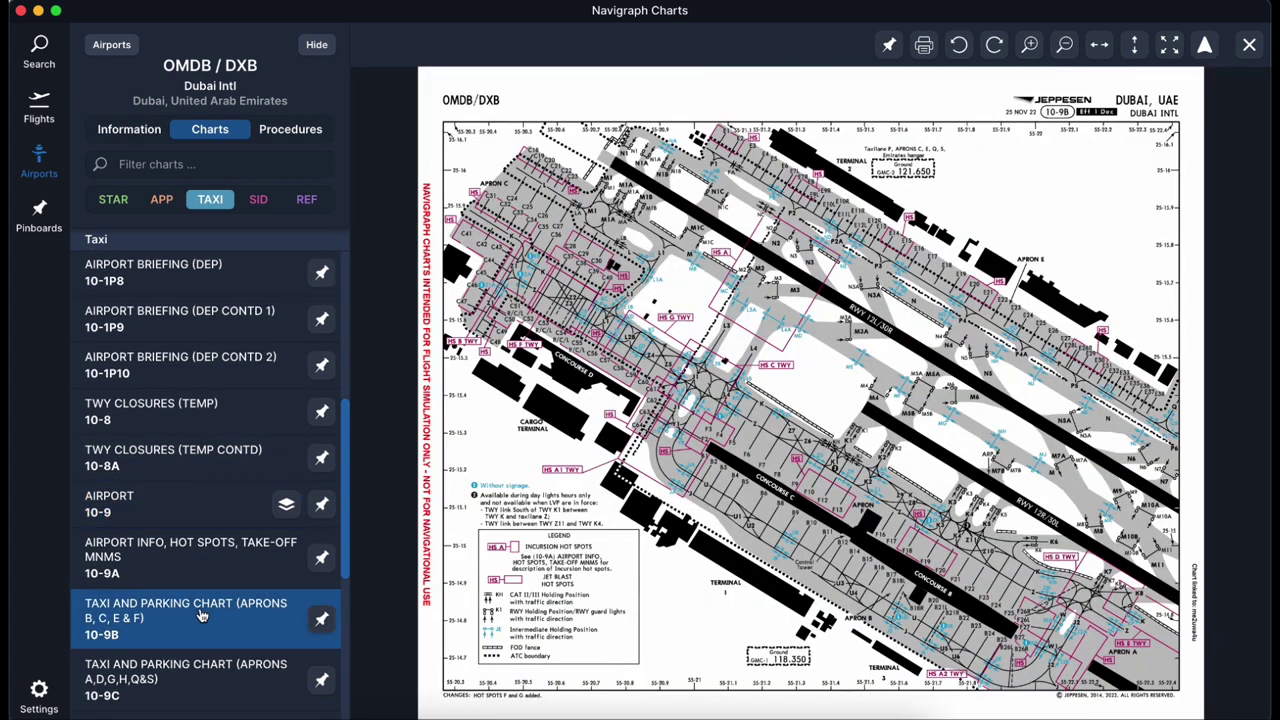
{"action": "scroll", "coordinate": [850, 520], "scroll_direction": "up", "scroll_amount": 5}
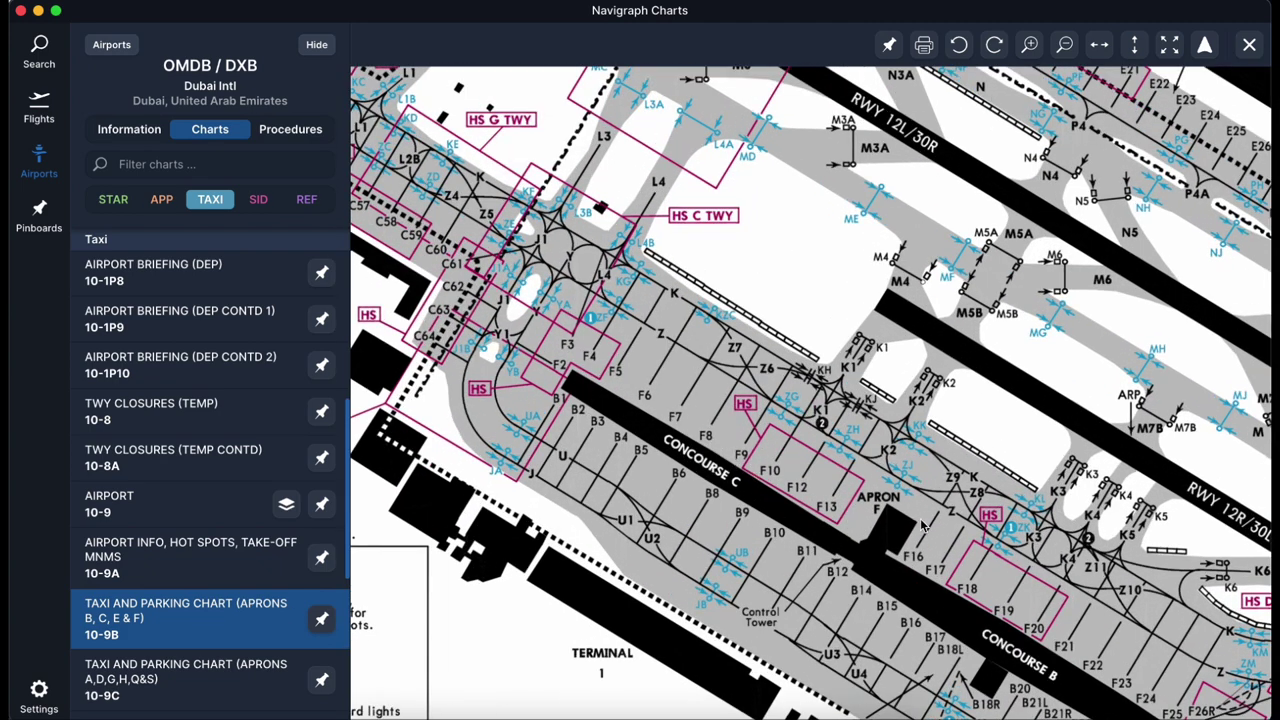
{"action": "scroll", "coordinate": [924, 527], "scroll_direction": "right", "scroll_amount": 5}
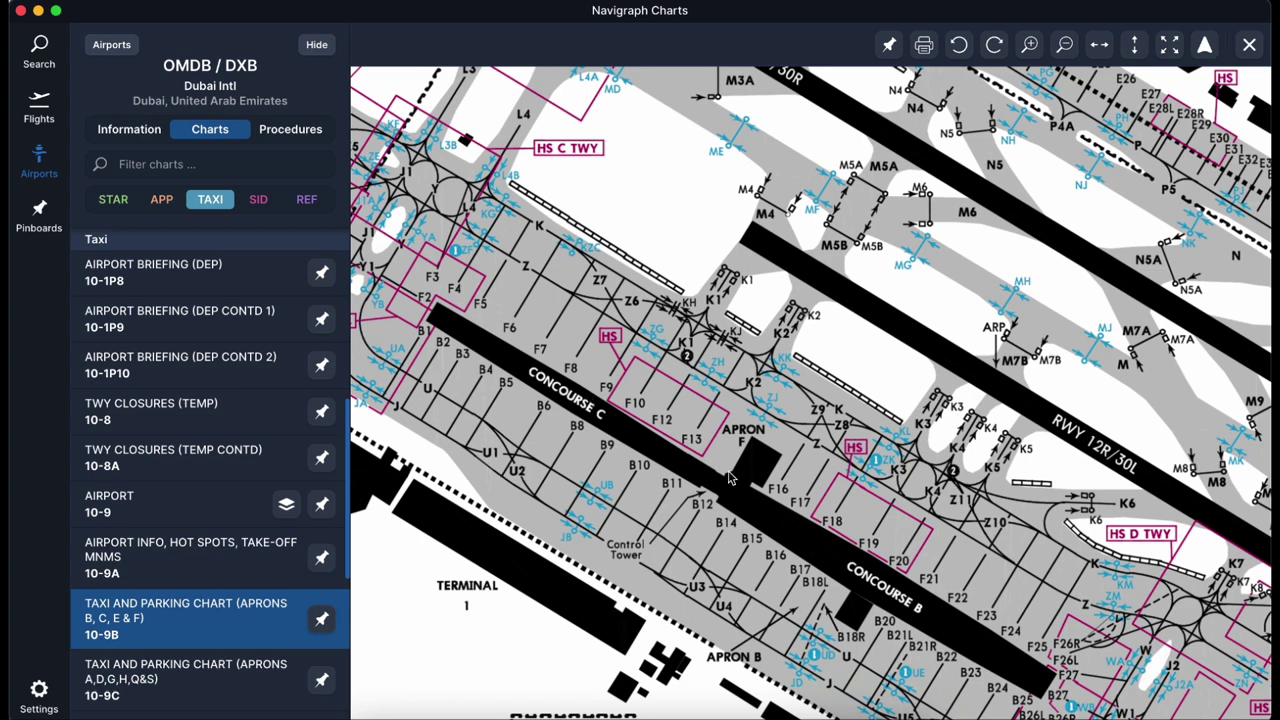
{"action": "scroll", "coordinate": [853, 500], "scroll_direction": "right", "scroll_amount": 5}
{"action": "scroll", "coordinate": [853, 500], "scroll_direction": "down", "scroll_amount": 3}
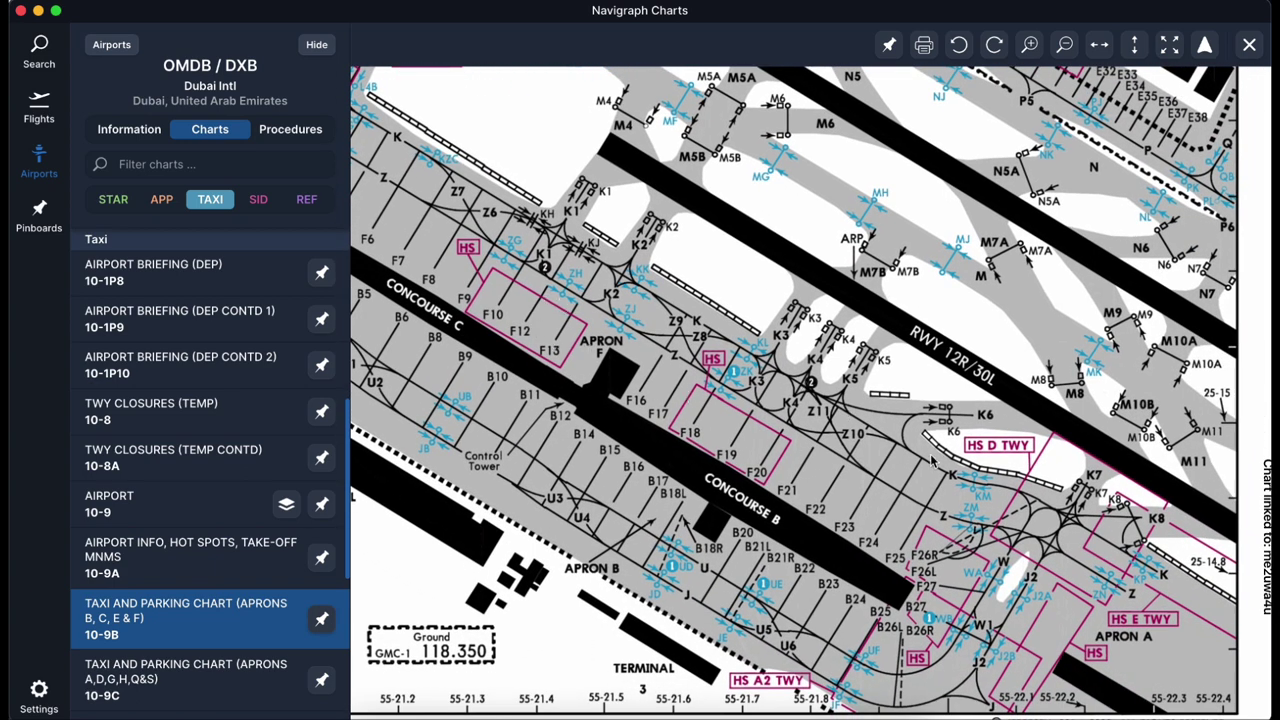
{"action": "scroll", "coordinate": [933, 509], "scroll_direction": "right", "scroll_amount": 1}
{"action": "scroll", "coordinate": [933, 509], "scroll_direction": "down", "scroll_amount": 1}
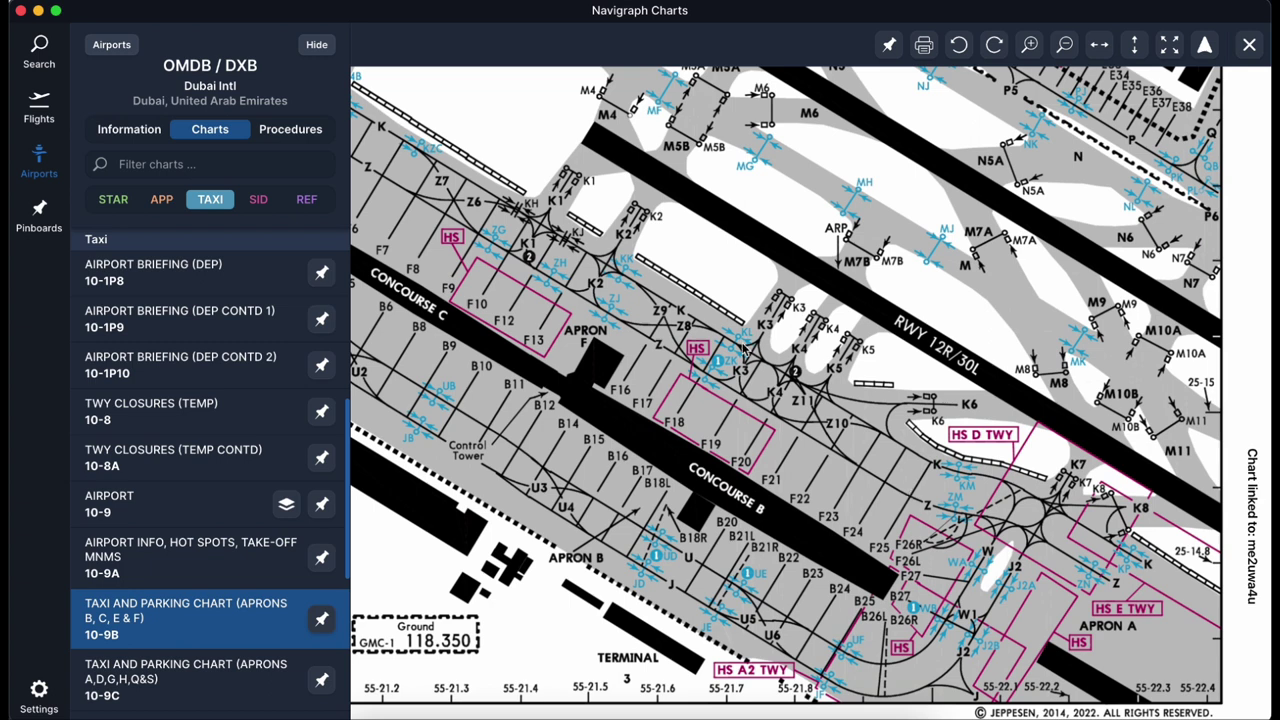
{"action": "scroll", "coordinate": [923, 471], "scroll_direction": "down", "scroll_amount": 2}
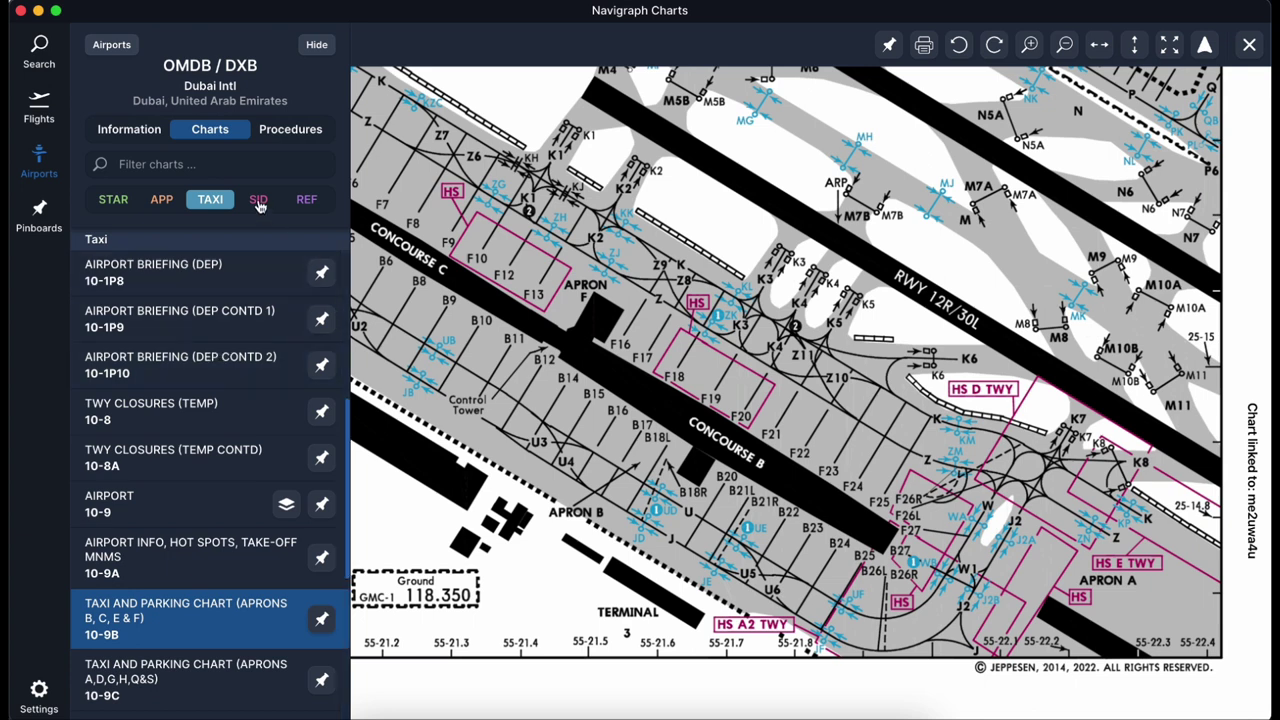
- Switch to the SimBrief flight plan, highlight the NABIX3F departure in the routing, and return to Navigraph Charts
{"action": "left_click", "coordinate": [426, 702]}
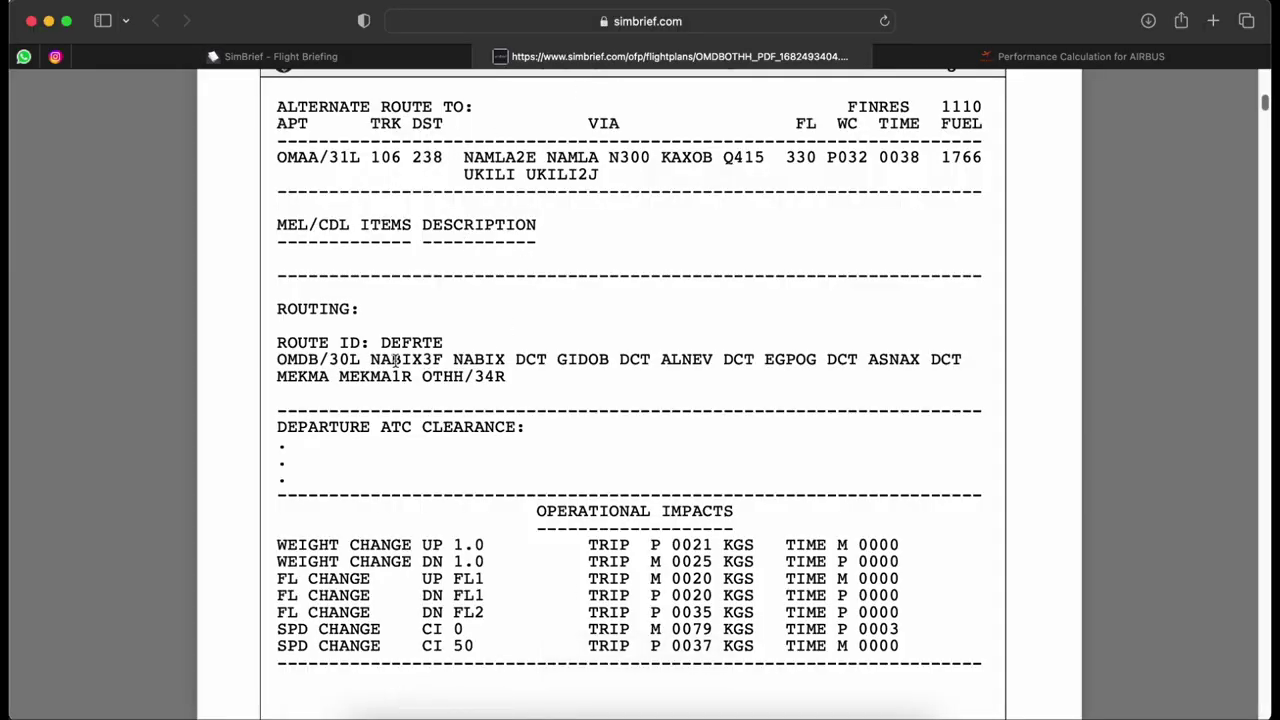
{"action": "left_click_drag", "start_coordinate": [371, 359], "coordinate": [443, 360]}
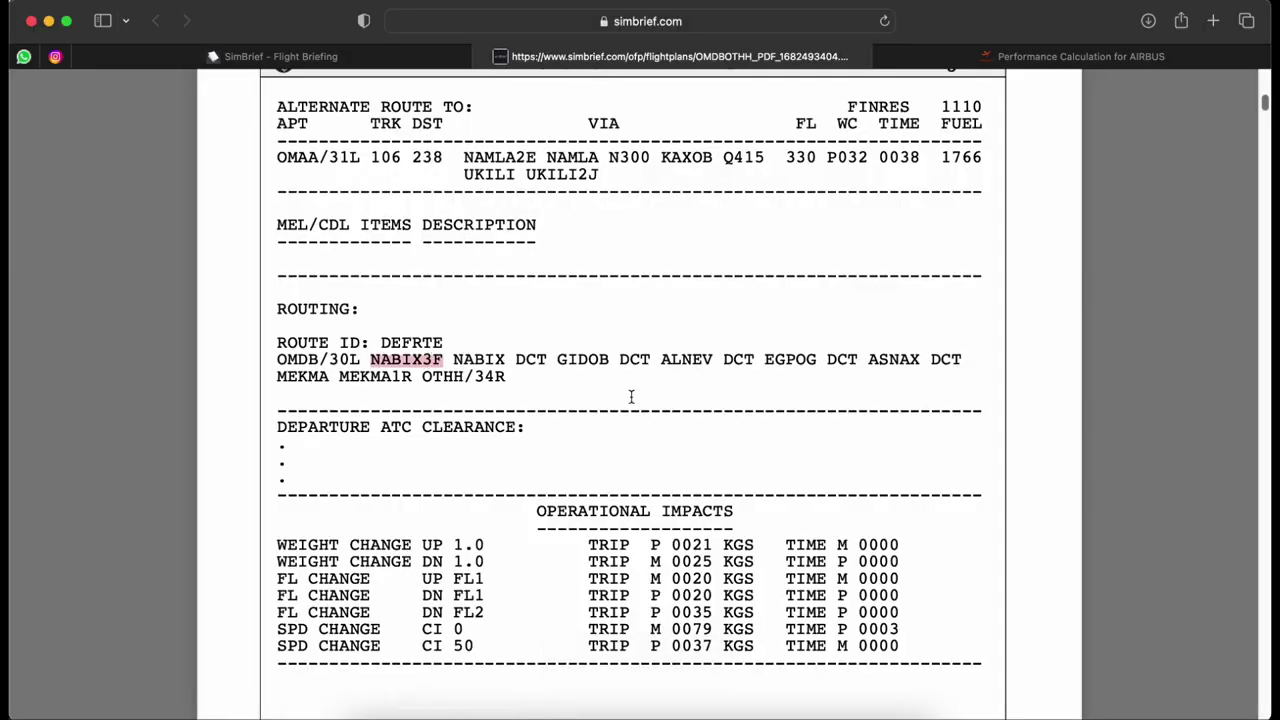
{"action": "left_click", "coordinate": [834, 708]}
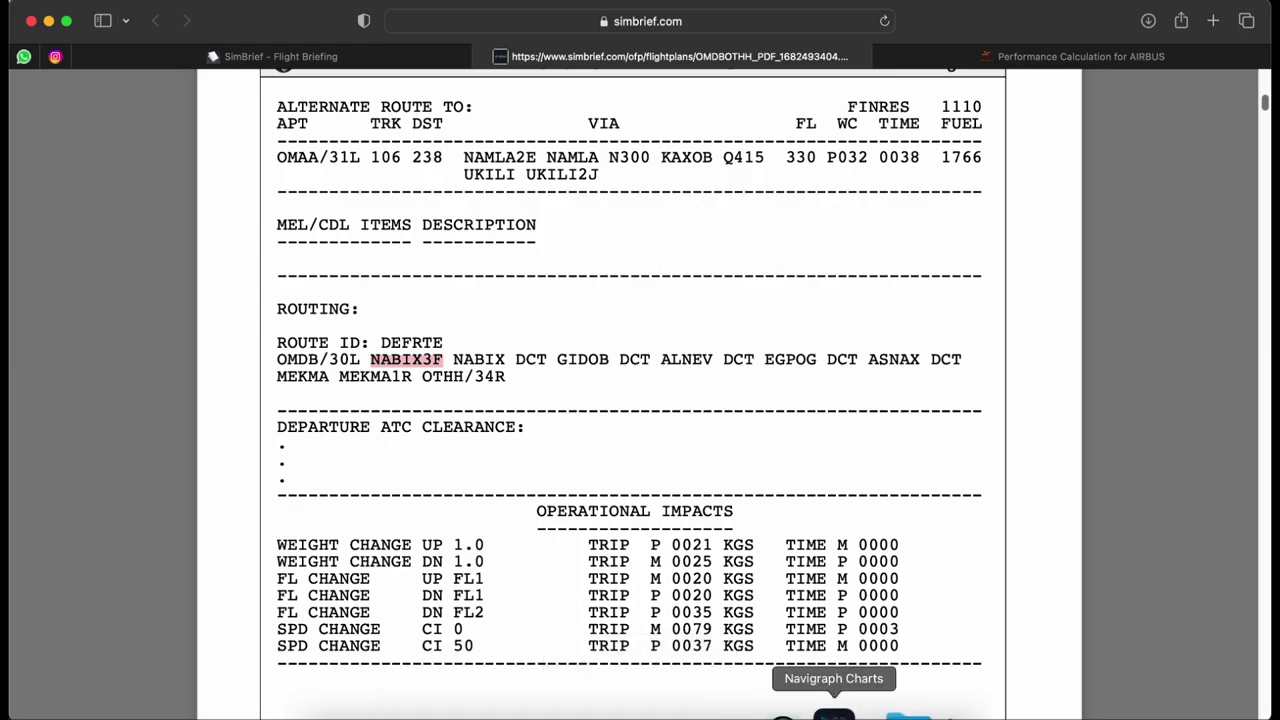
- Filter OMDB's SID charts by "nabi" and open the NABIX 3F, RIDAP & SENPA 2F RNAV DEPS chart 10-3H
{"action": "left_click", "coordinate": [262, 203]}
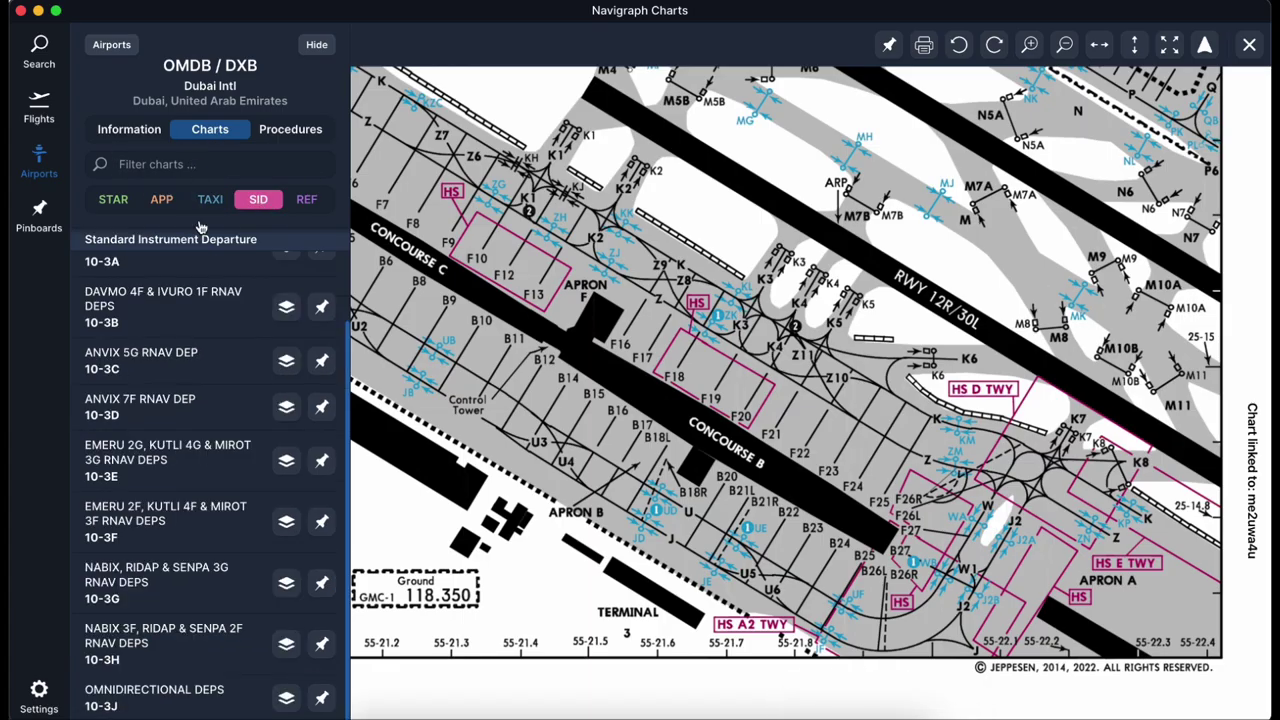
{"action": "left_click", "coordinate": [181, 164]}
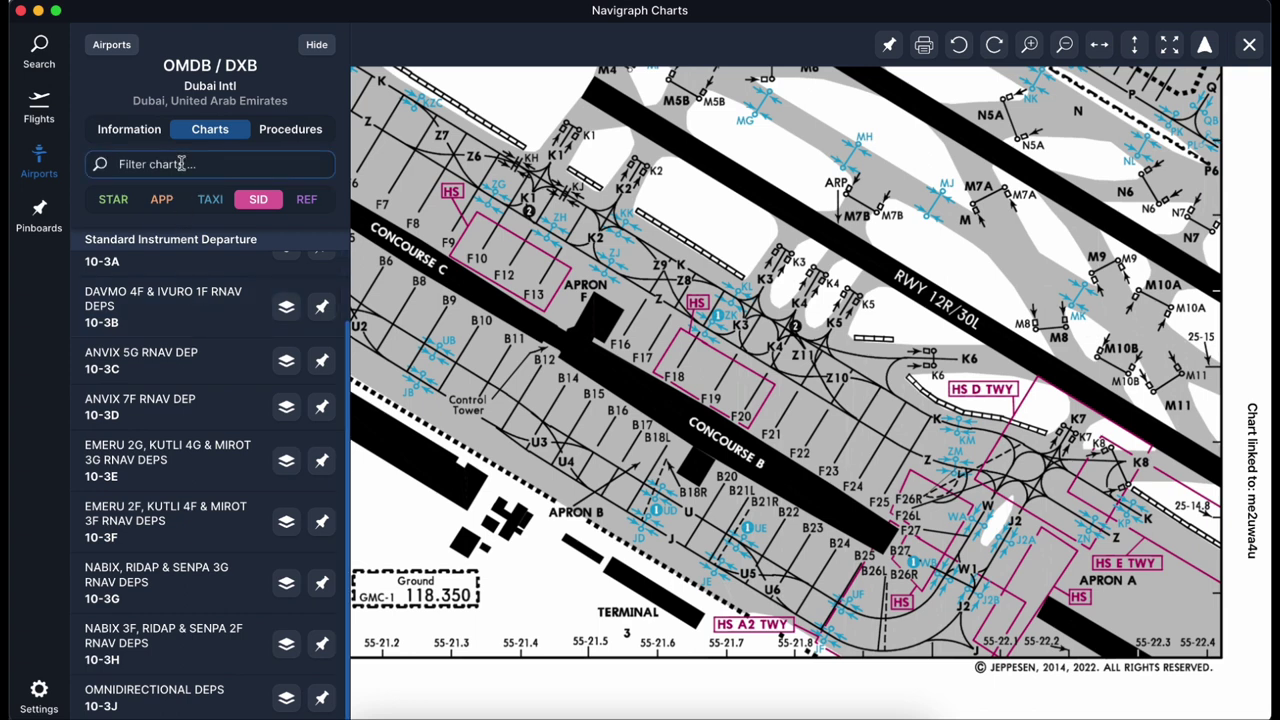
{"action": "type", "text": "nab"}
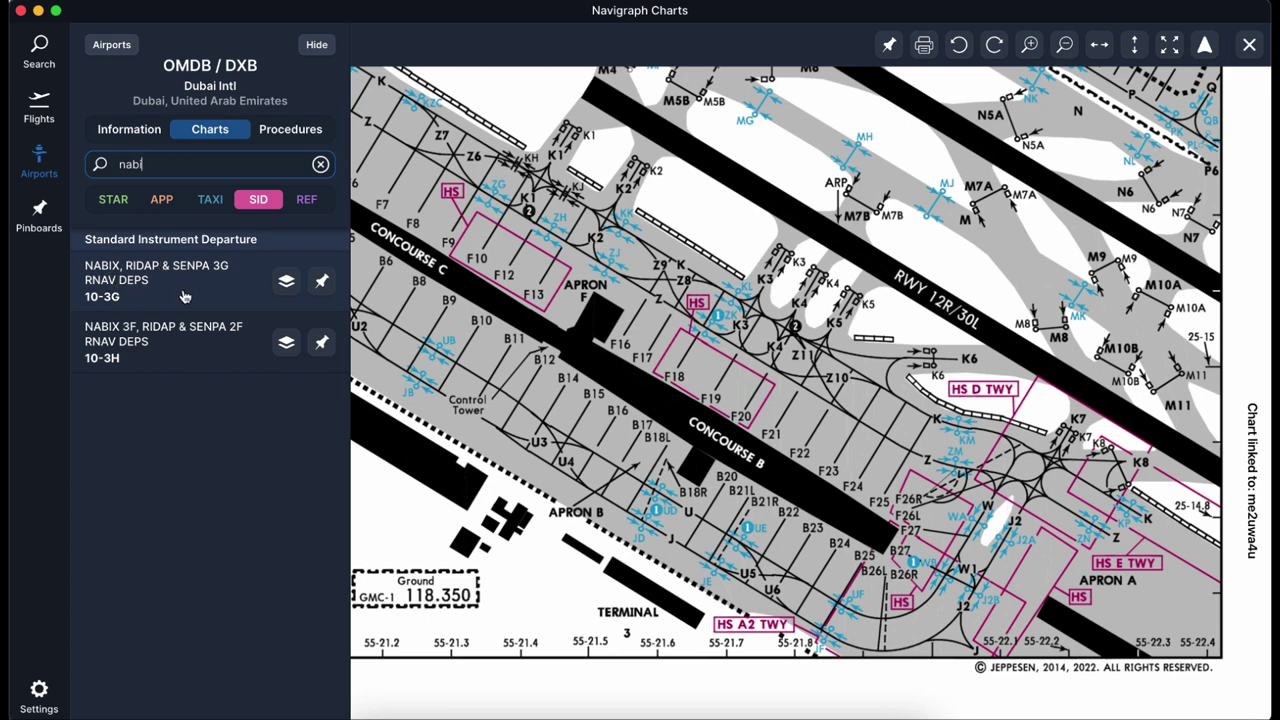
{"action": "left_click", "coordinate": [120, 340]}
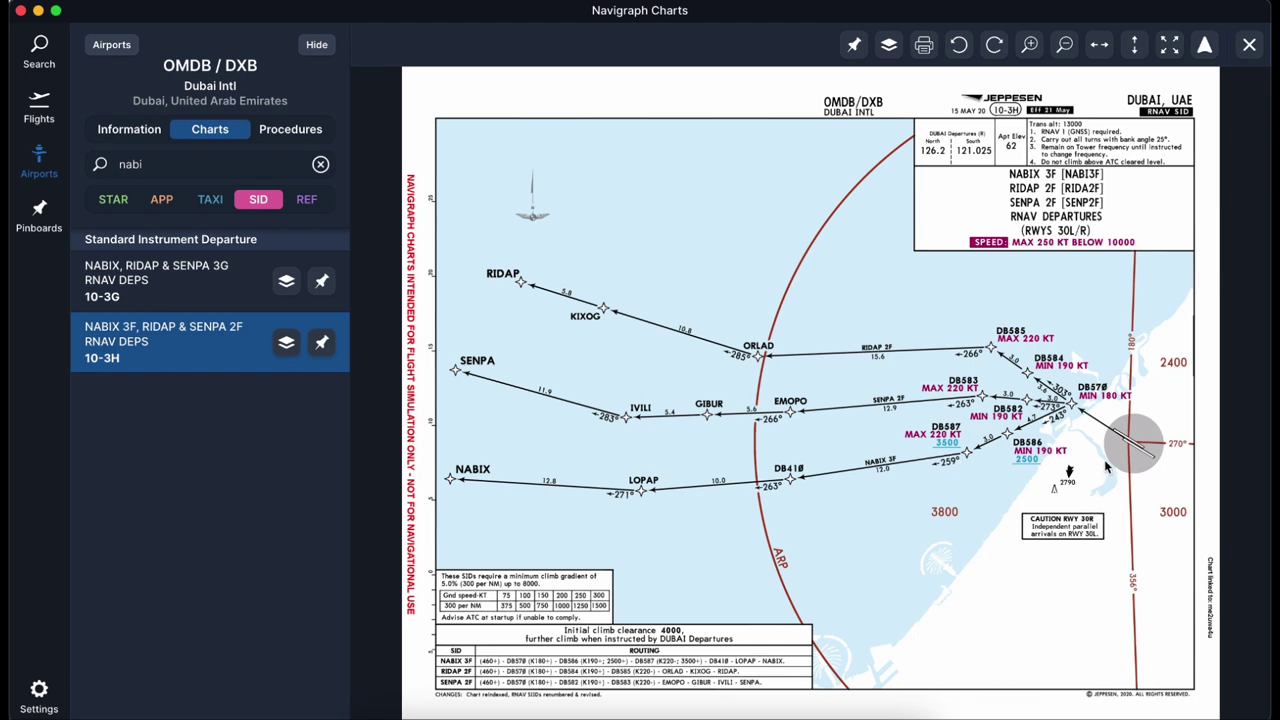
- Examine the departure frequencies, transition altitude, notes and speed limit in the header of SID chart 10-3H
{"action": "scroll", "coordinate": [1104, 459], "scroll_direction": "up", "scroll_amount": 3}
{"action": "scroll", "coordinate": [983, 500], "scroll_direction": "up", "scroll_amount": 5}
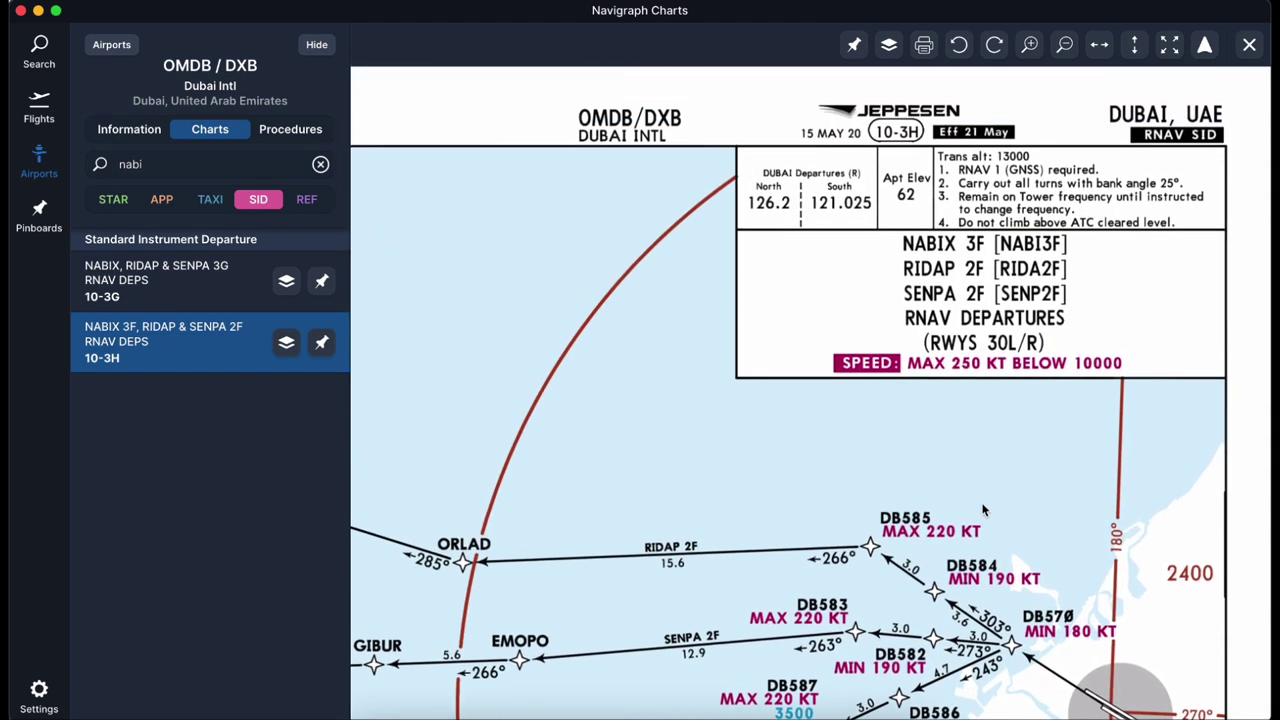
{"action": "scroll", "coordinate": [985, 508], "scroll_direction": "down", "scroll_amount": 1}
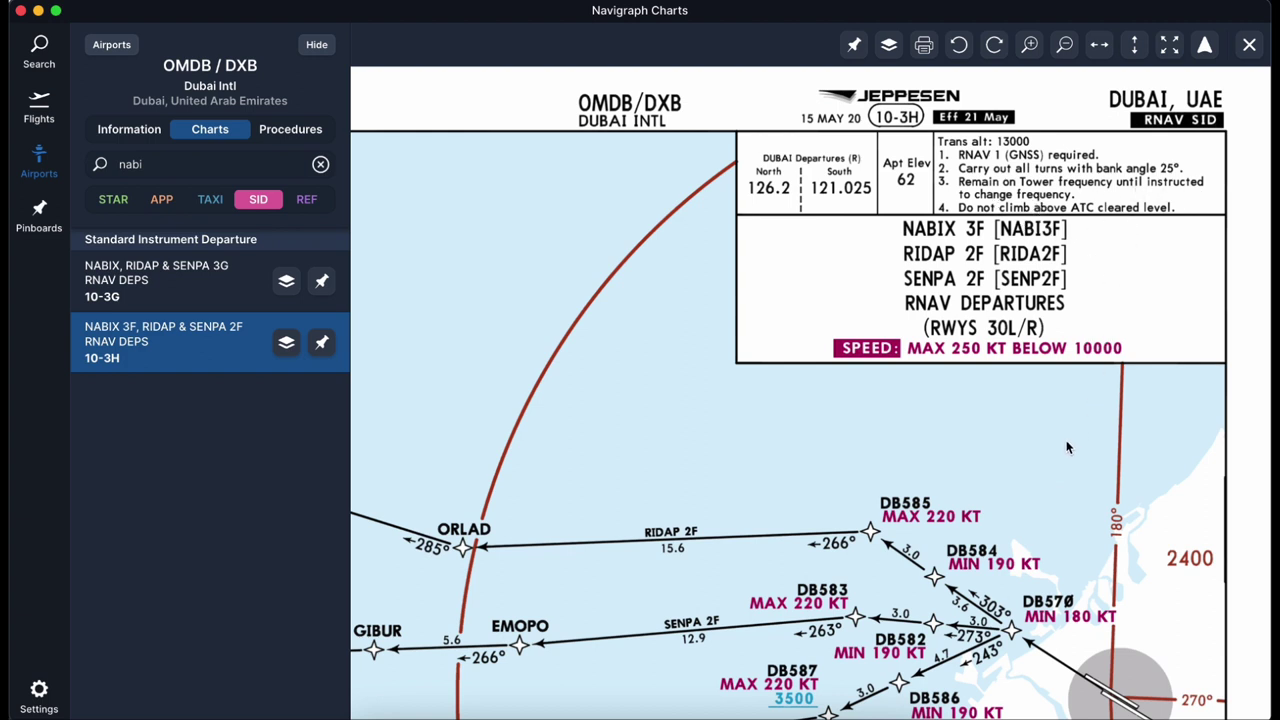
- Examine the initial NABIX 3F track from runway 30L through DB570, DB586 and DB587, including speed and altitude restrictions
{"action": "left_click_drag", "start_coordinate": [1071, 440], "coordinate": [1057, 231]}
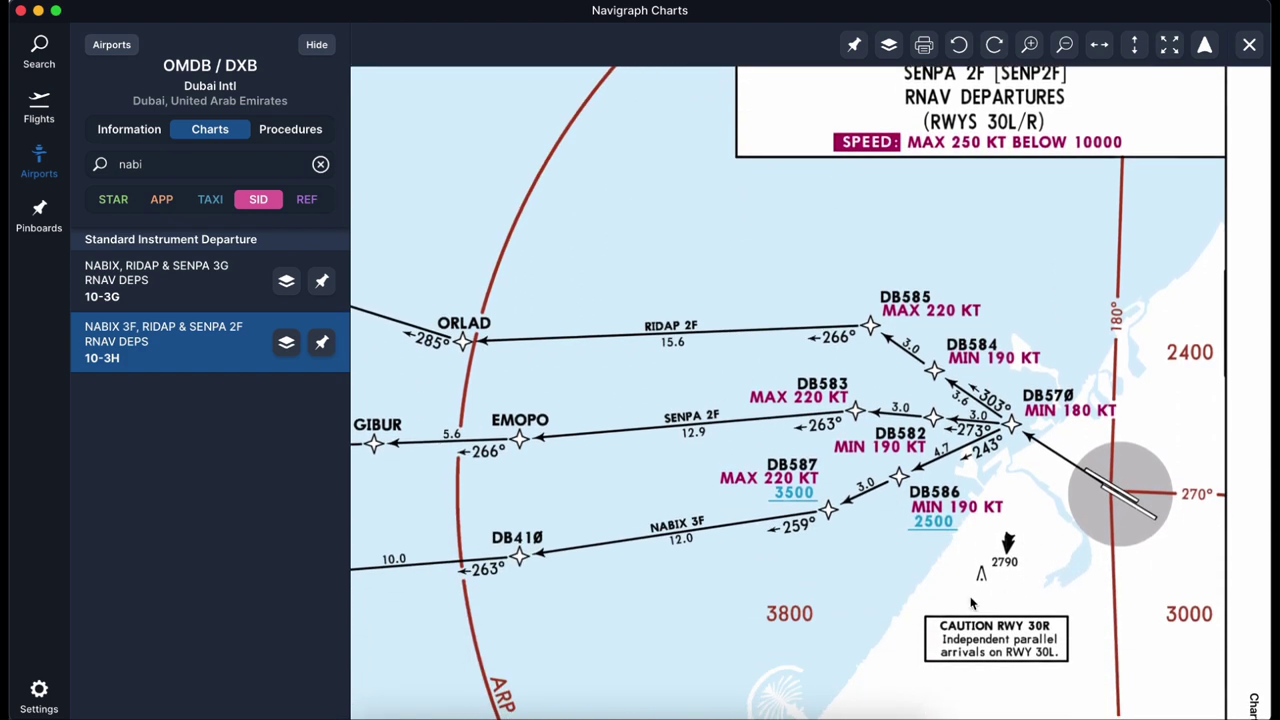
{"action": "scroll", "coordinate": [796, 481], "scroll_direction": "down", "scroll_amount": 2}
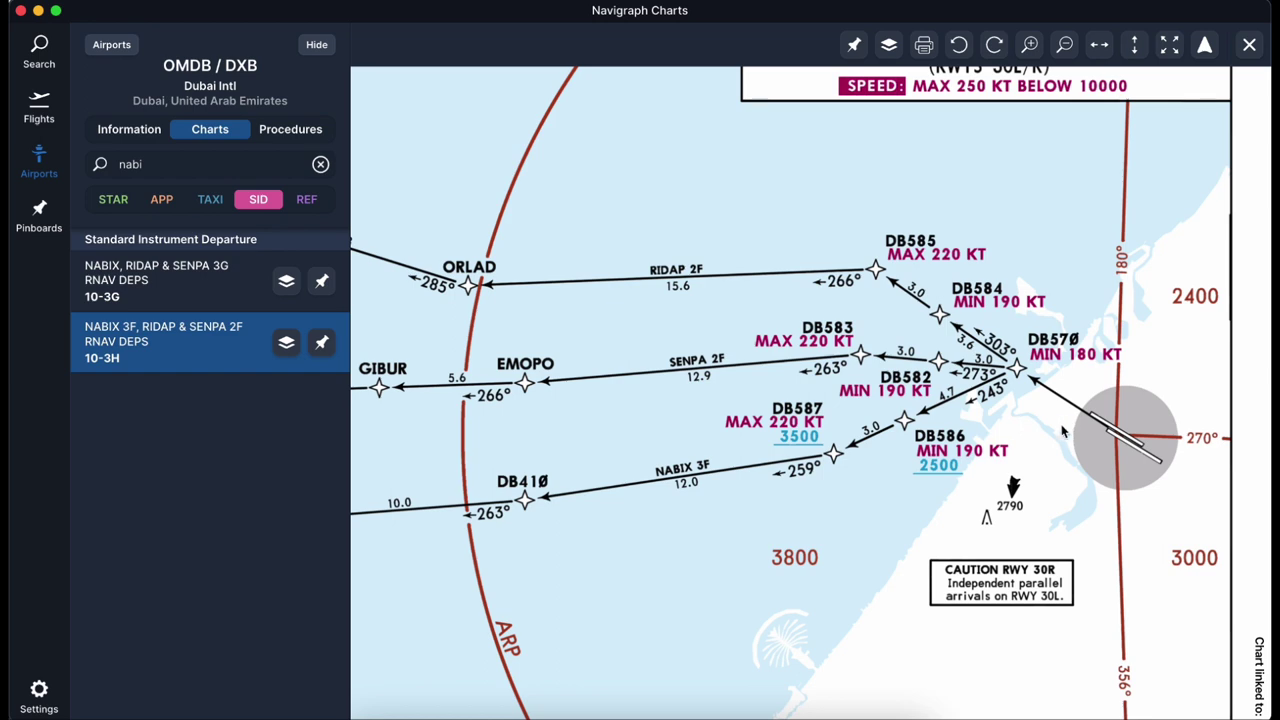
{"action": "left_click_drag", "start_coordinate": [1068, 428], "coordinate": [1108, 401]}
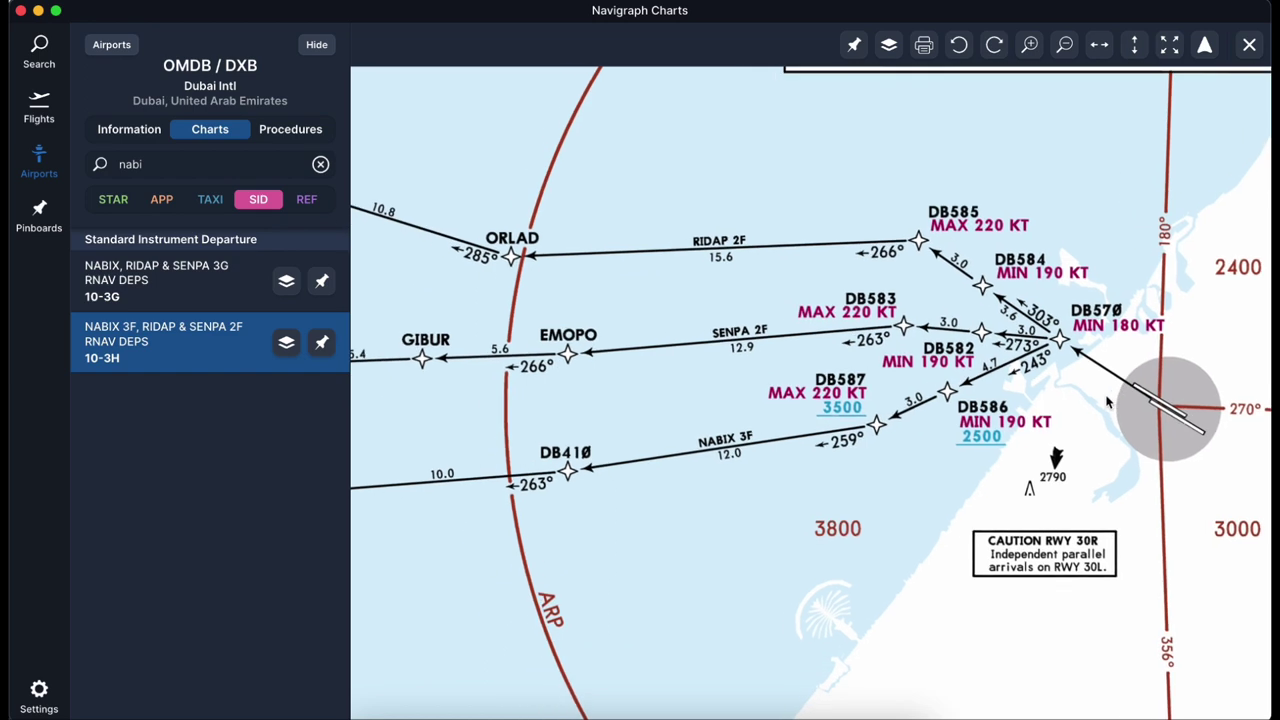
{"action": "scroll", "coordinate": [1107, 401], "scroll_direction": "down", "scroll_amount": 3}
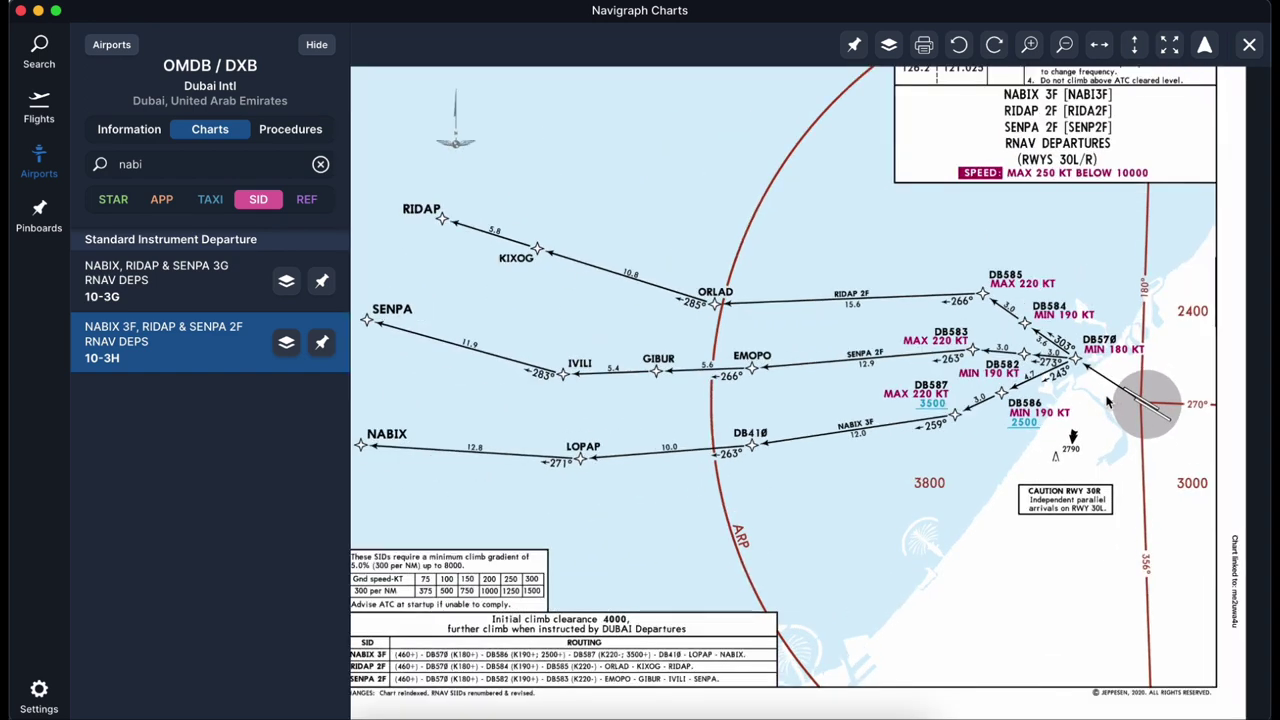
{"action": "scroll", "coordinate": [879, 453], "scroll_direction": "up", "scroll_amount": 3}
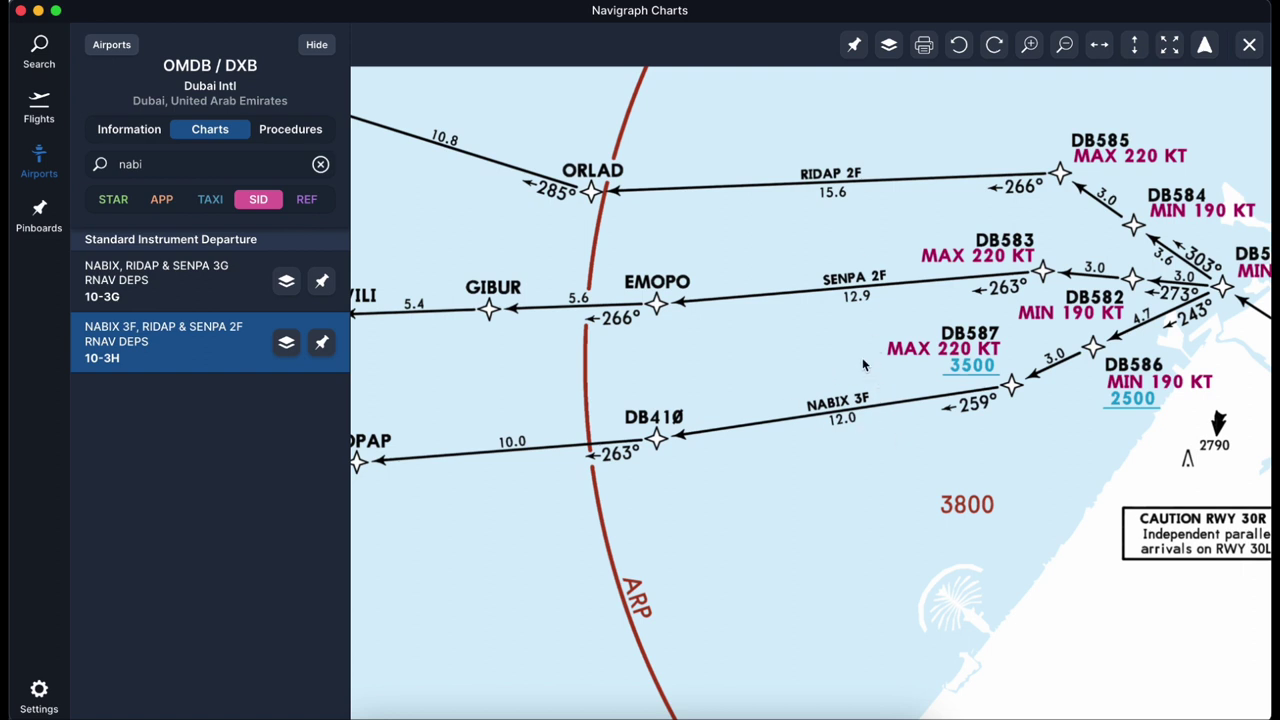
{"action": "left_click_drag", "start_coordinate": [1089, 485], "coordinate": [980, 425]}
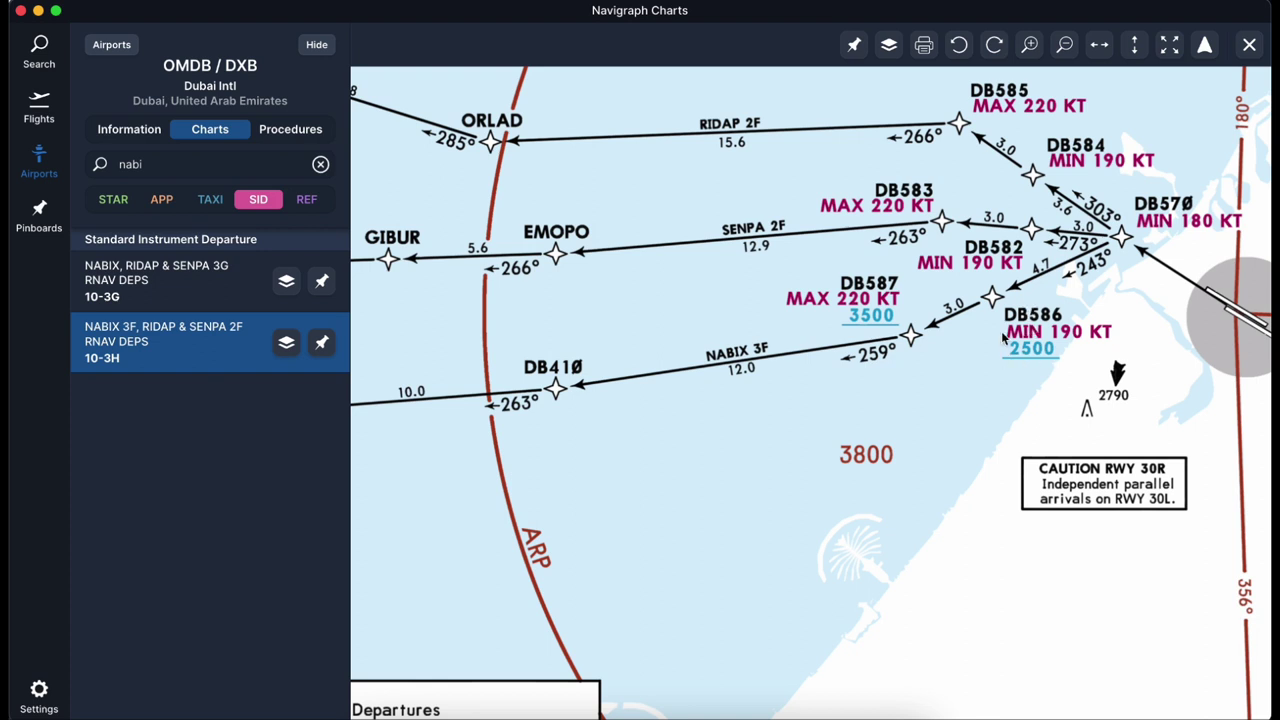
- Follow the NABIX 3F departure from DB587 through DB410 and LOPAP to NABIX, and view the whole chart
{"action": "scroll", "coordinate": [953, 366], "scroll_direction": "left", "scroll_amount": 3}
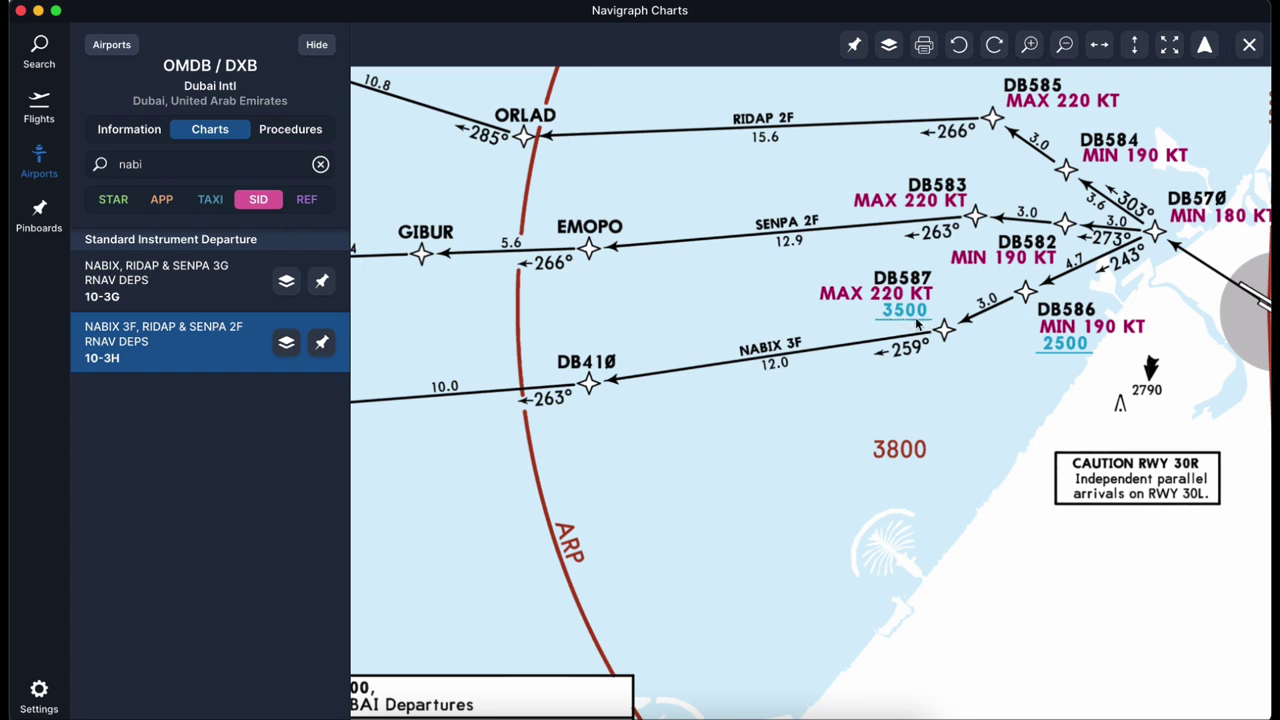
{"action": "left_click_drag", "start_coordinate": [719, 391], "coordinate": [928, 376]}
{"action": "left_click_drag", "start_coordinate": [716, 386], "coordinate": [808, 382]}
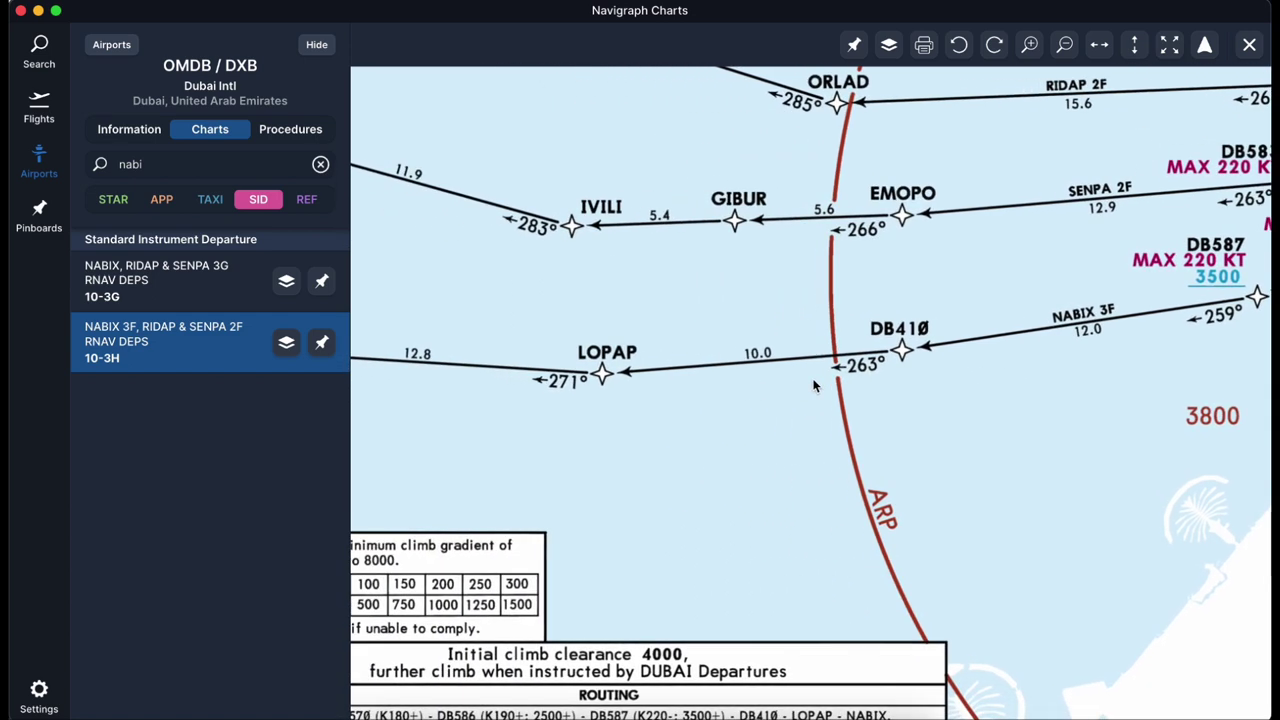
{"action": "left_click_drag", "start_coordinate": [635, 395], "coordinate": [741, 385]}
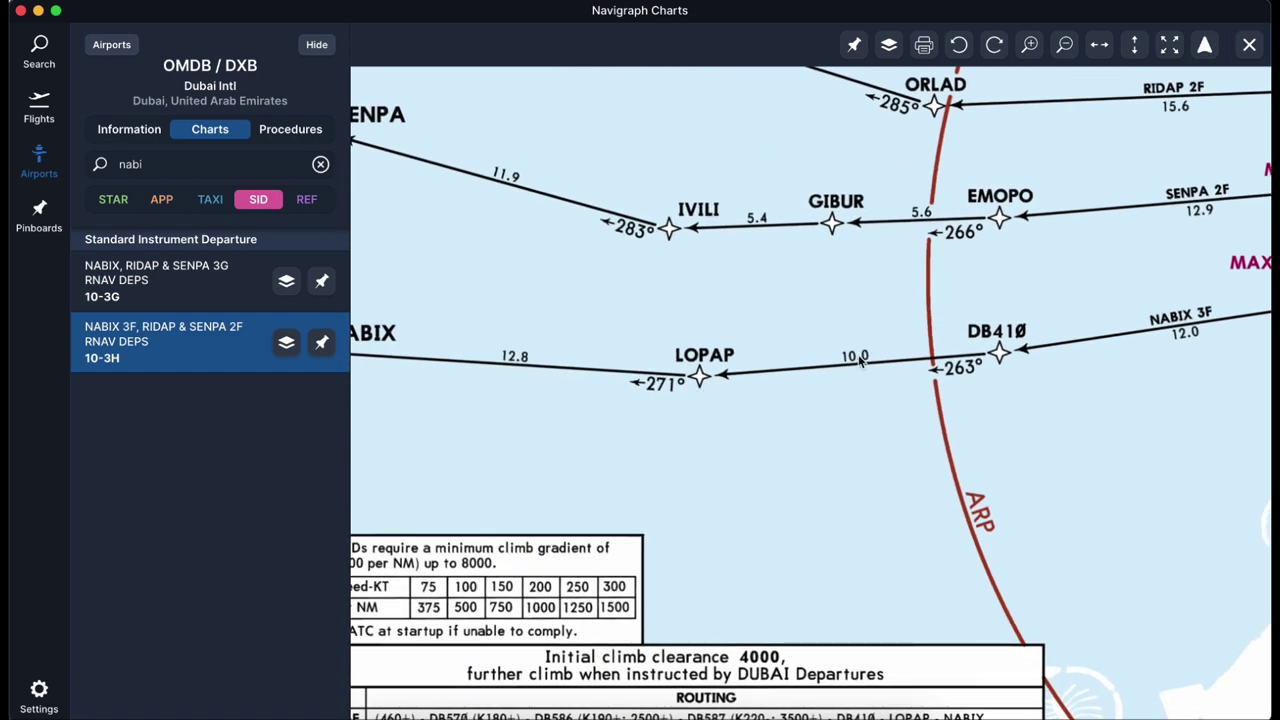
{"action": "left_click_drag", "start_coordinate": [797, 419], "coordinate": [906, 413]}
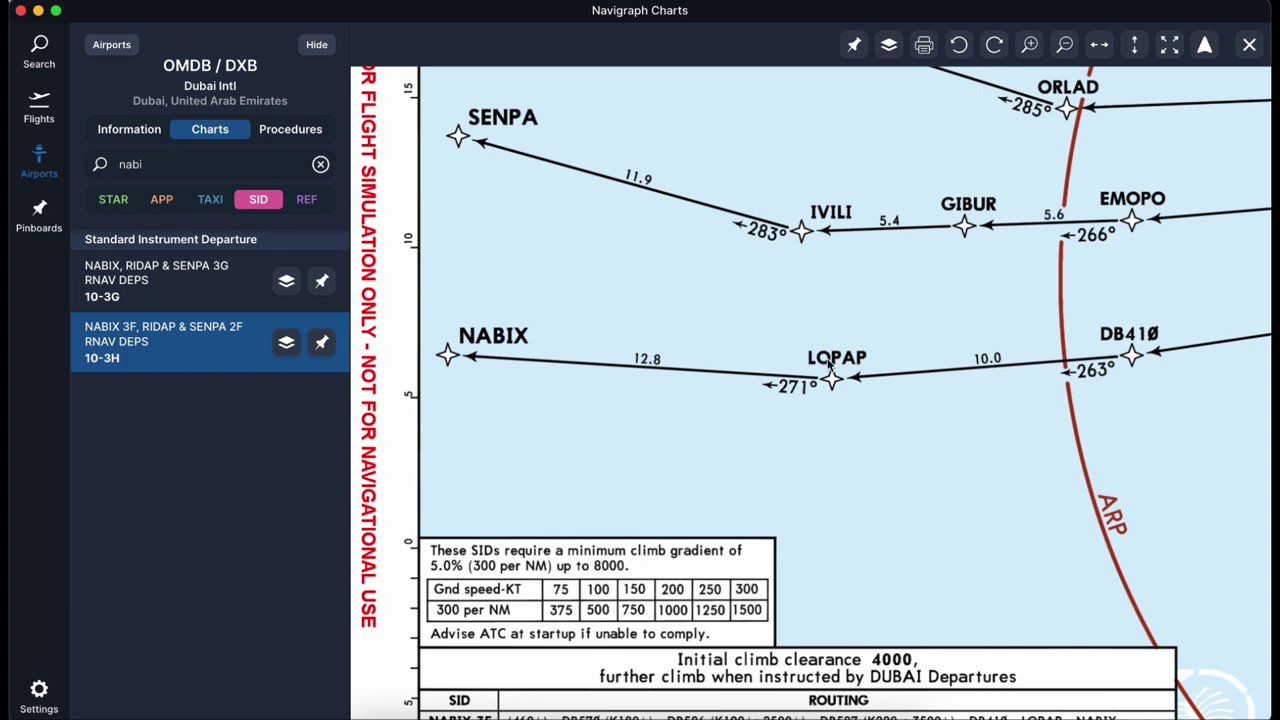
{"action": "scroll", "coordinate": [830, 402], "scroll_direction": "up", "scroll_amount": 1}
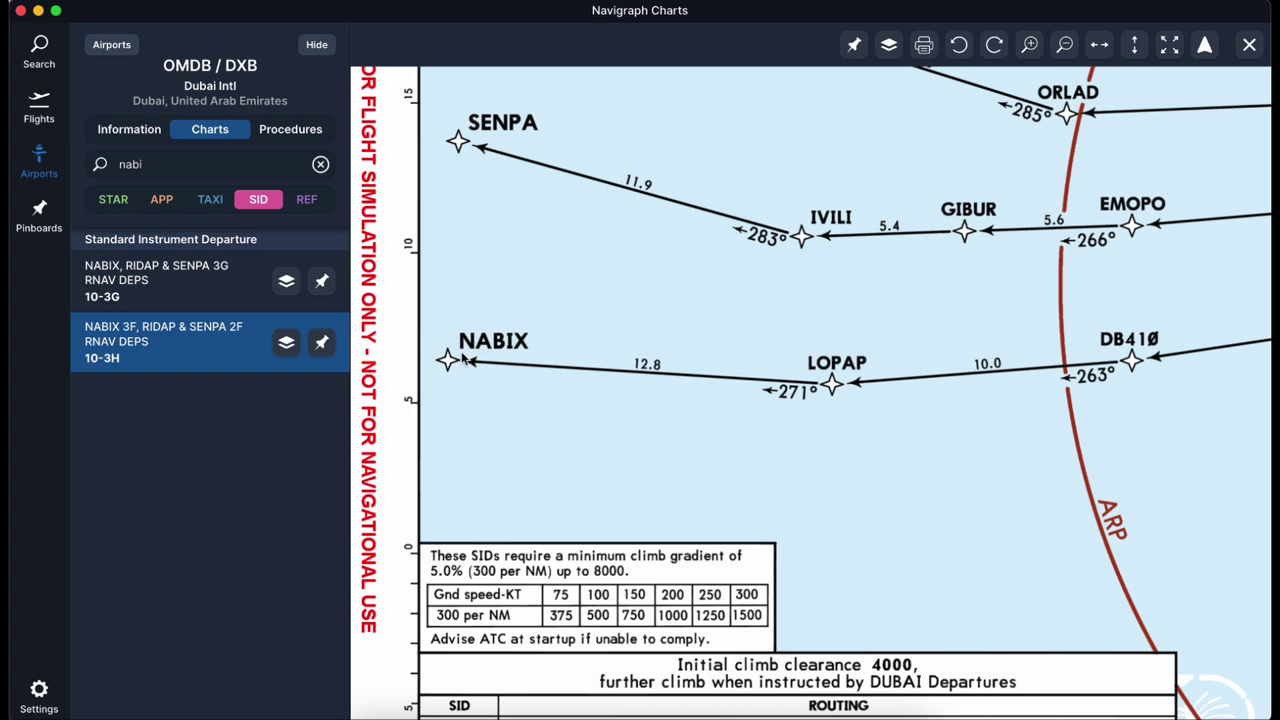
{"action": "scroll", "coordinate": [641, 369], "scroll_direction": "down", "scroll_amount": 5}
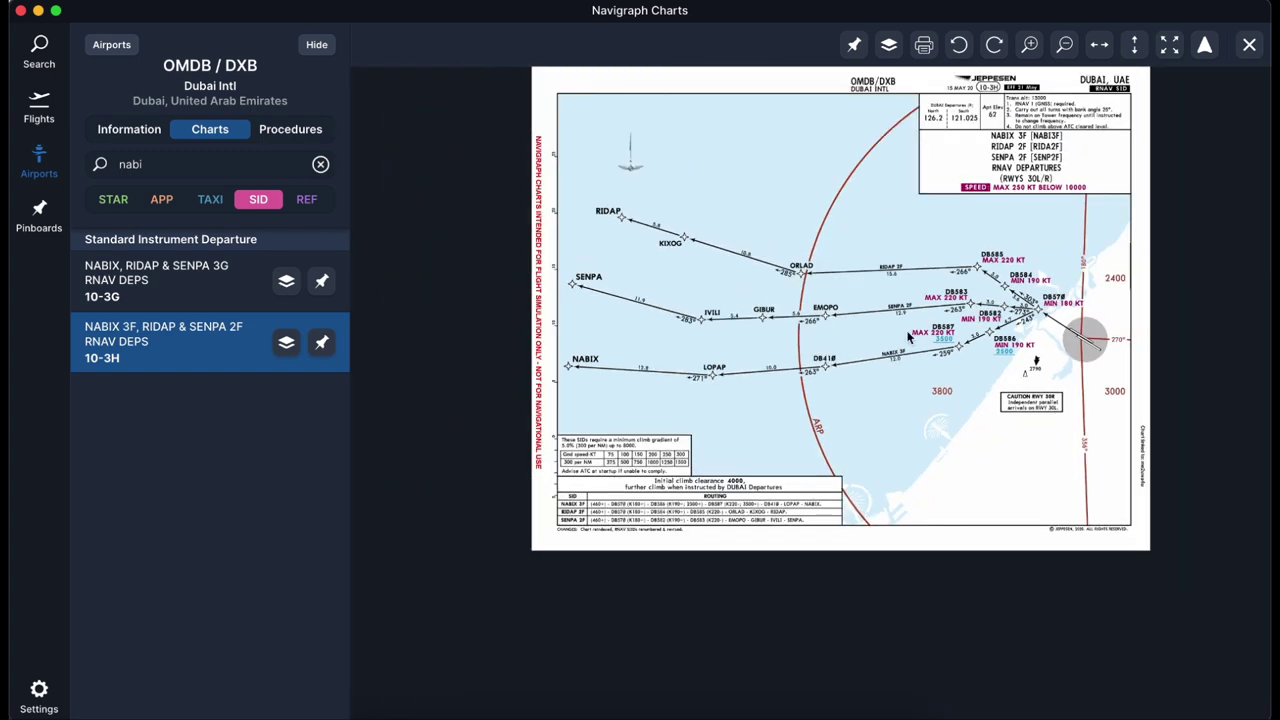
{"action": "scroll", "coordinate": [908, 337], "scroll_direction": "right", "scroll_amount": 3}
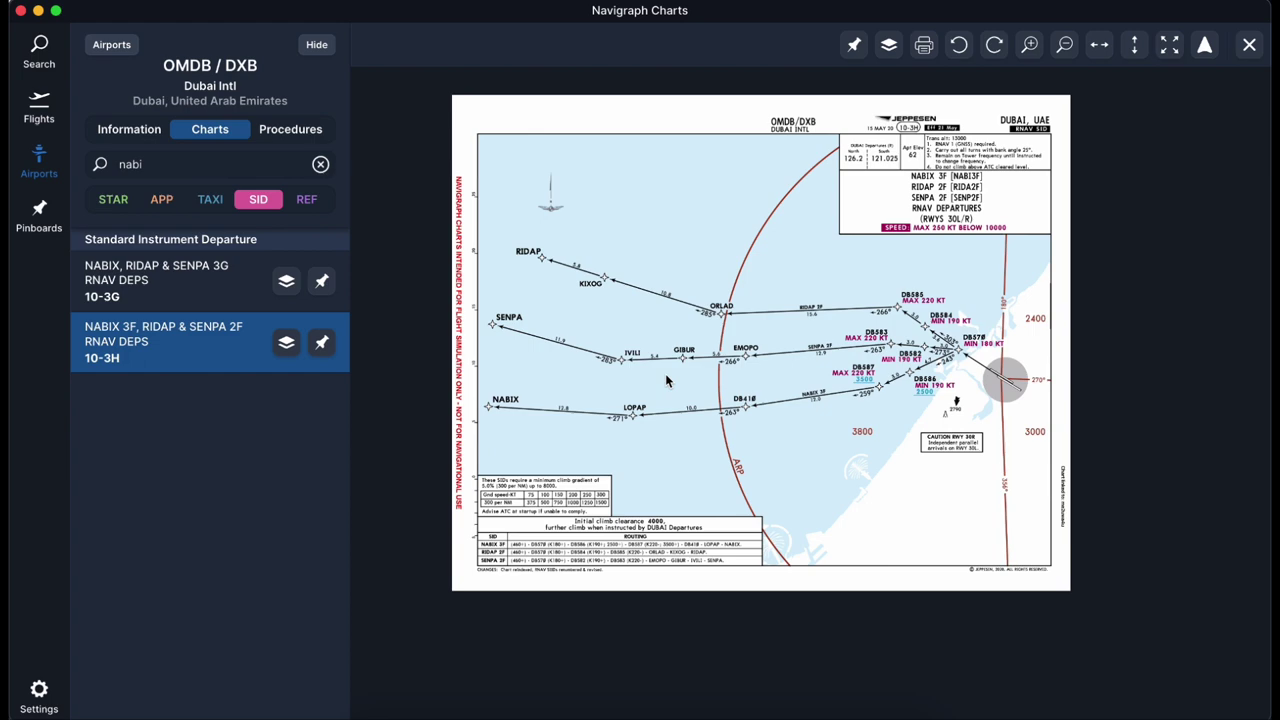
- Switch to the SimBrief flight plan and review the en-route waypoints after NABIX in the routing, highlighting ALNEV
{"action": "mouse_move", "coordinate": [666, 714]}
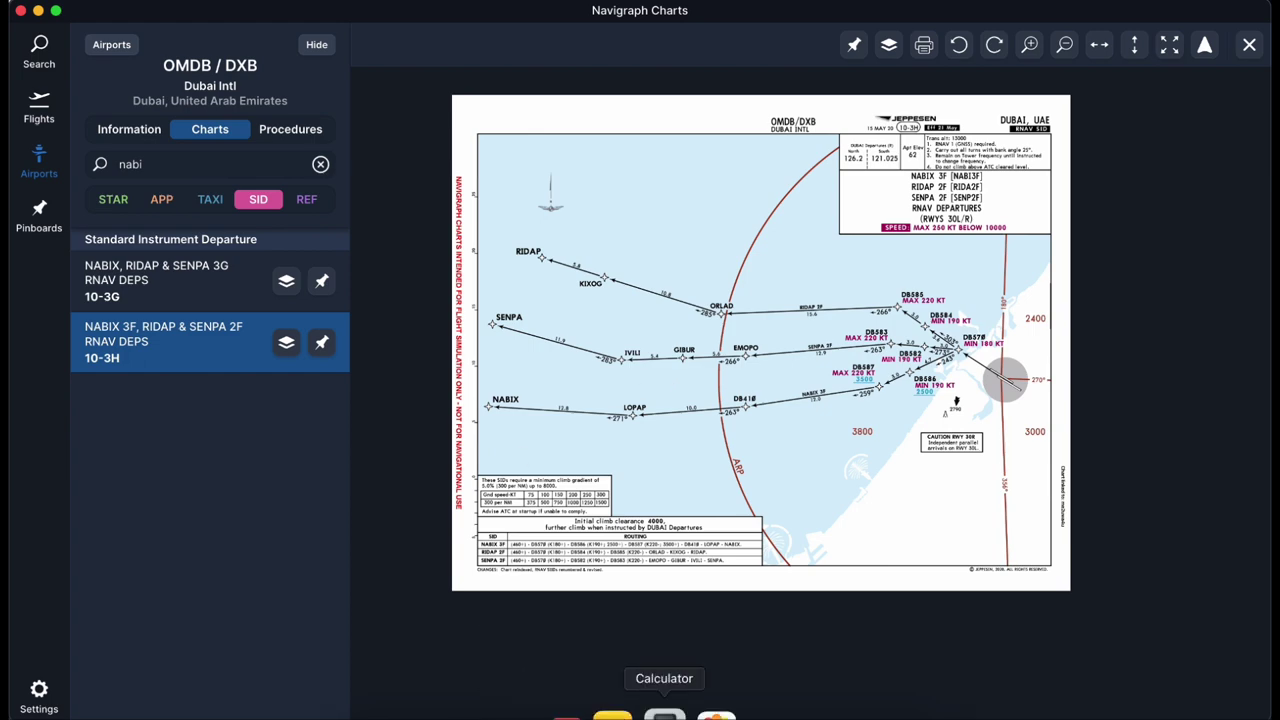
{"action": "left_click", "coordinate": [413, 714]}
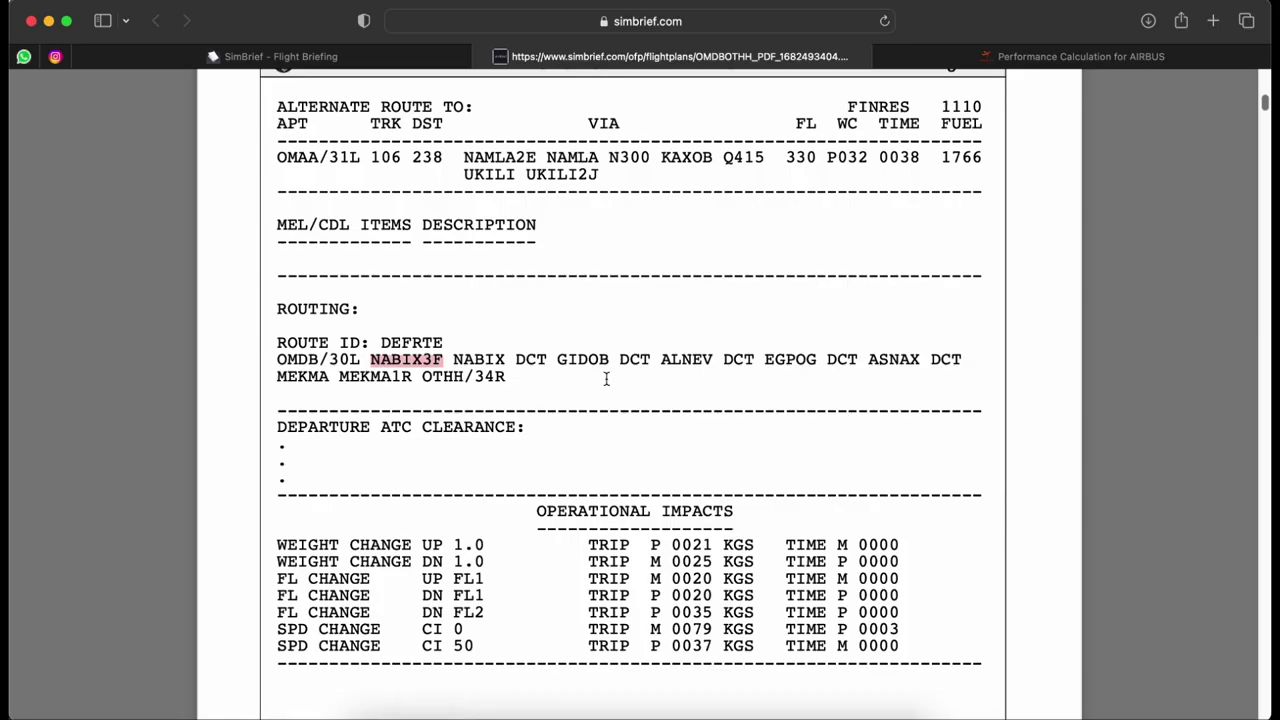
{"action": "left_click_drag", "start_coordinate": [557, 360], "coordinate": [712, 360]}
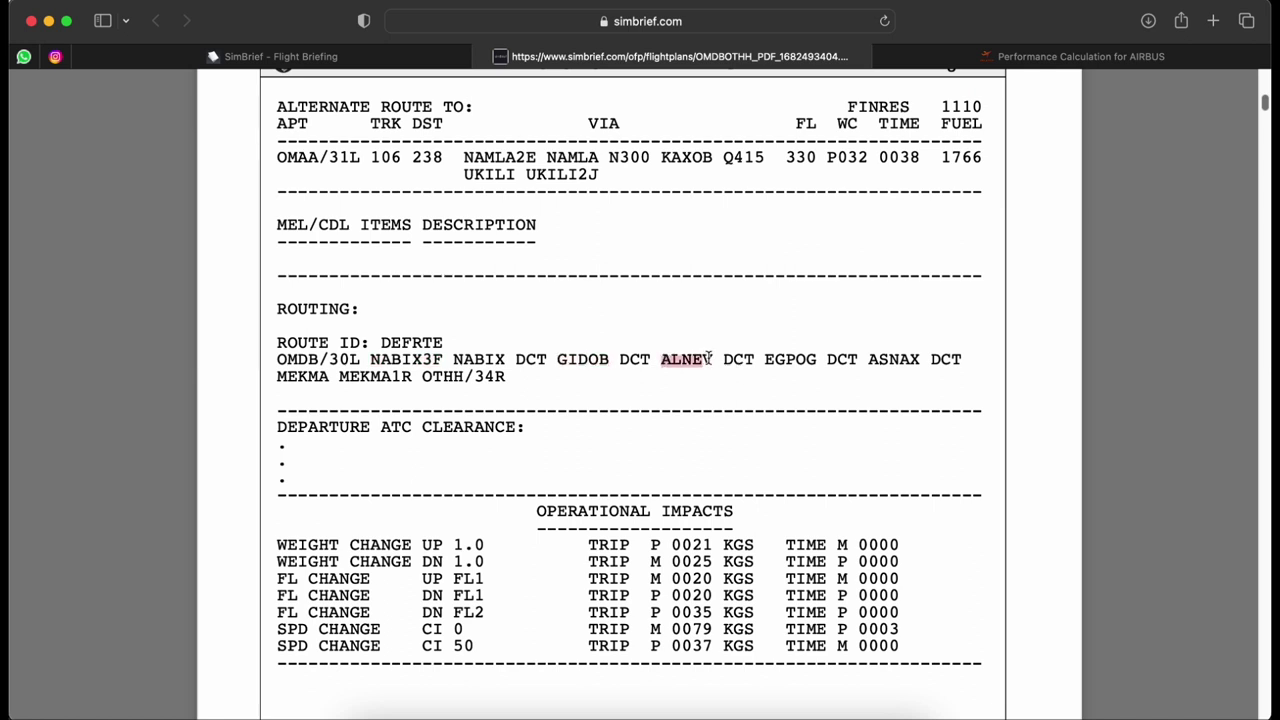
{"action": "left_click", "coordinate": [802, 429]}
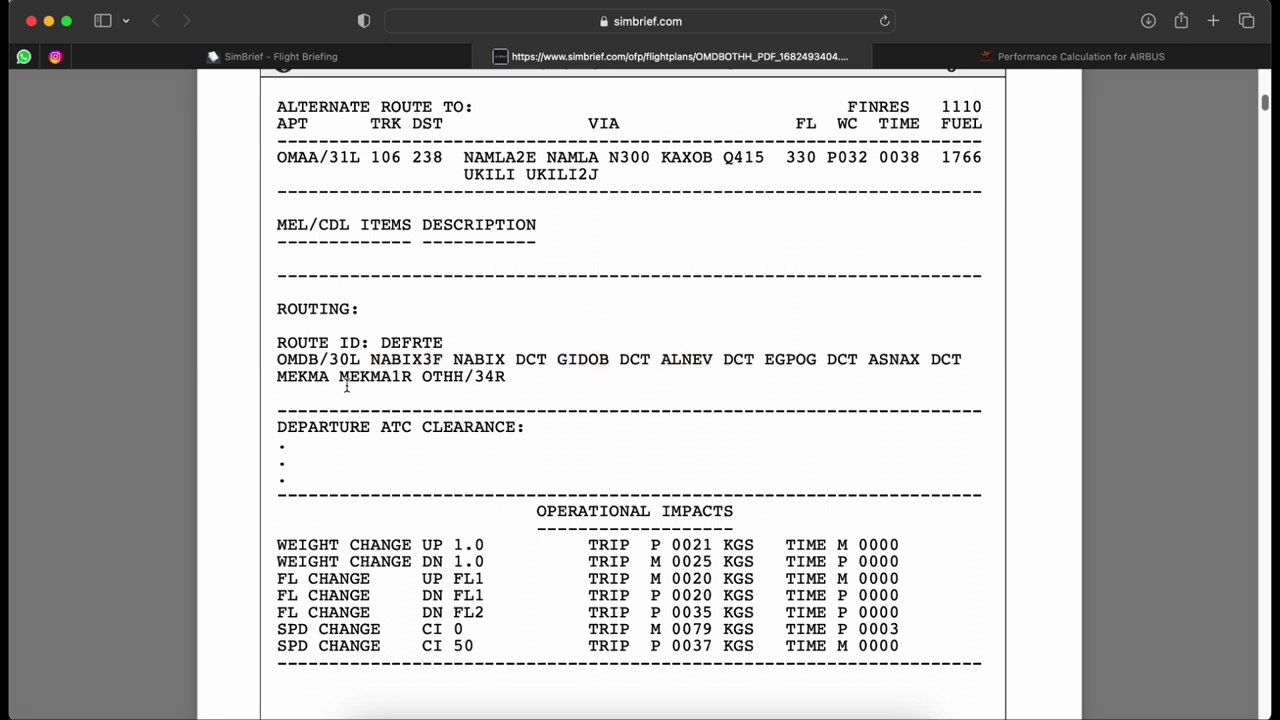